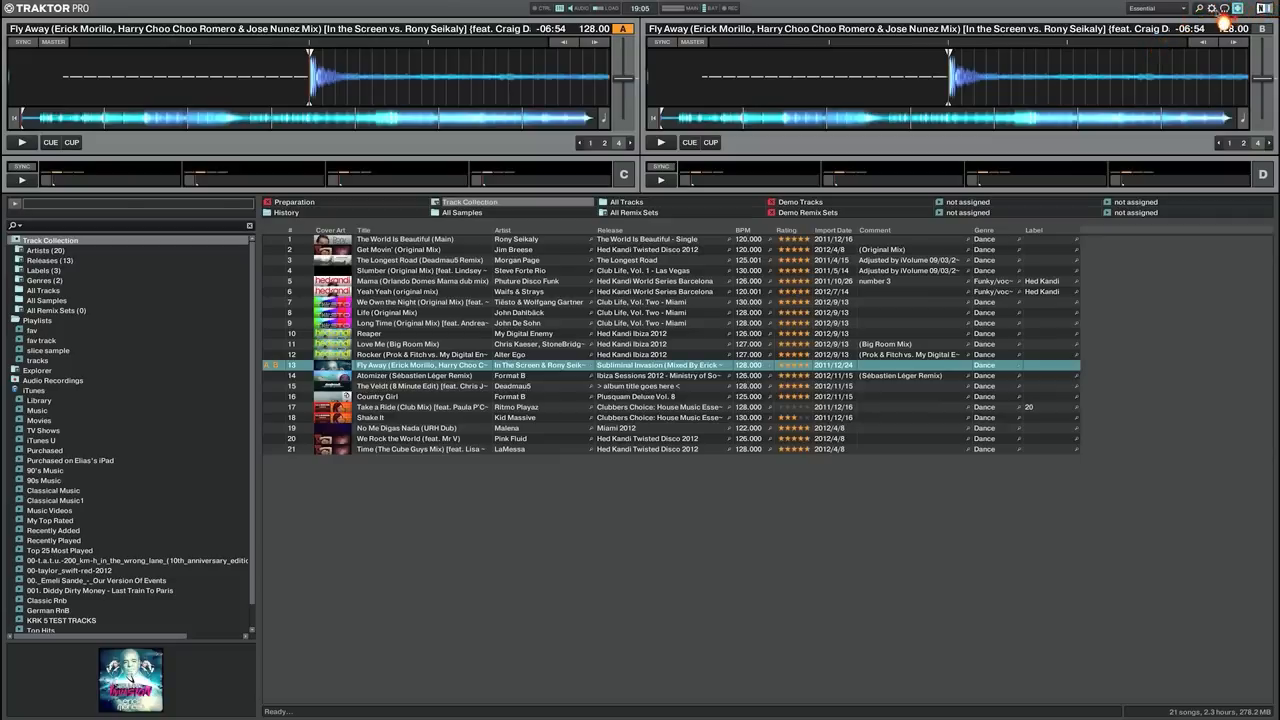
Open the preferences, start the Setup Wizard and proceed past its welcome page
click(1211, 9)
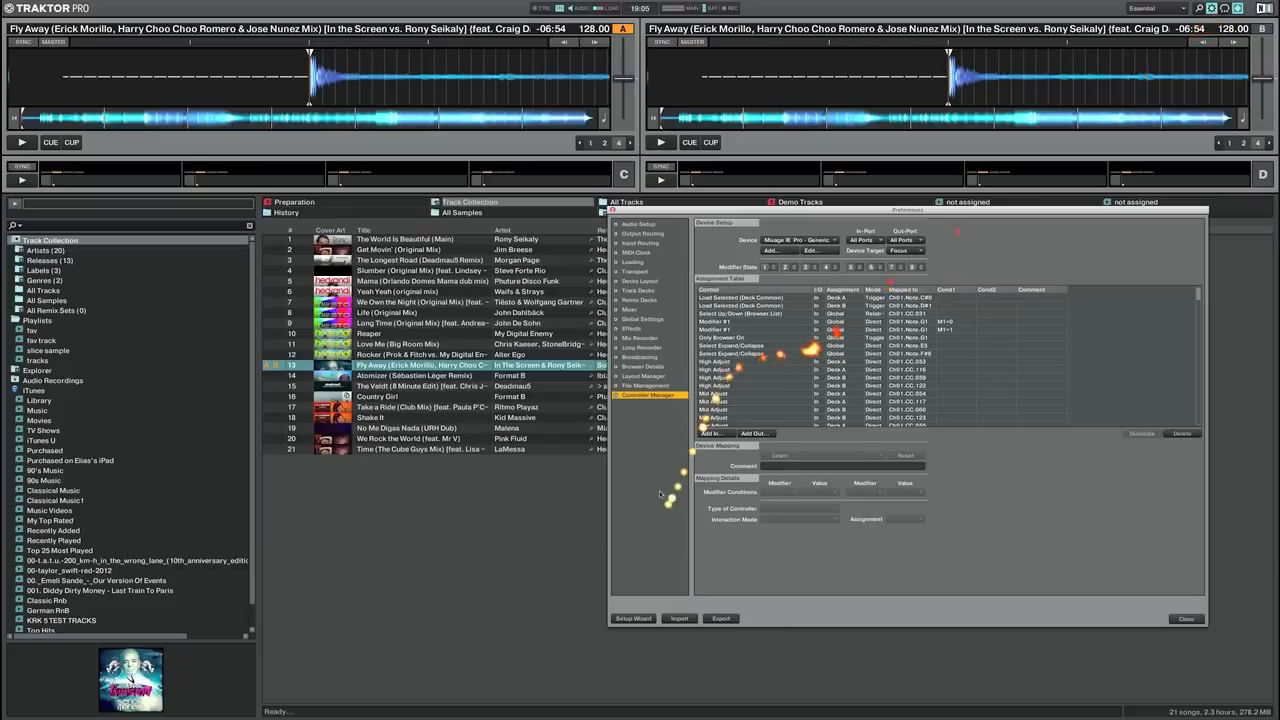
click(646, 619)
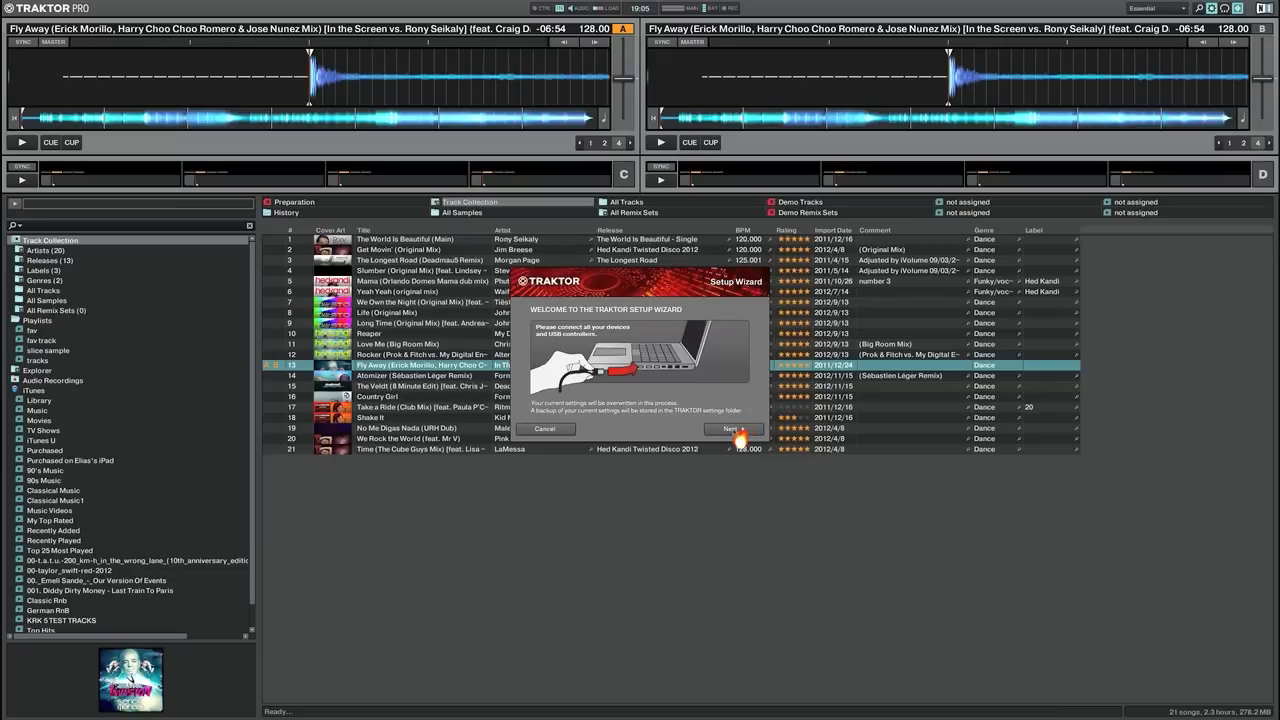
click(735, 429)
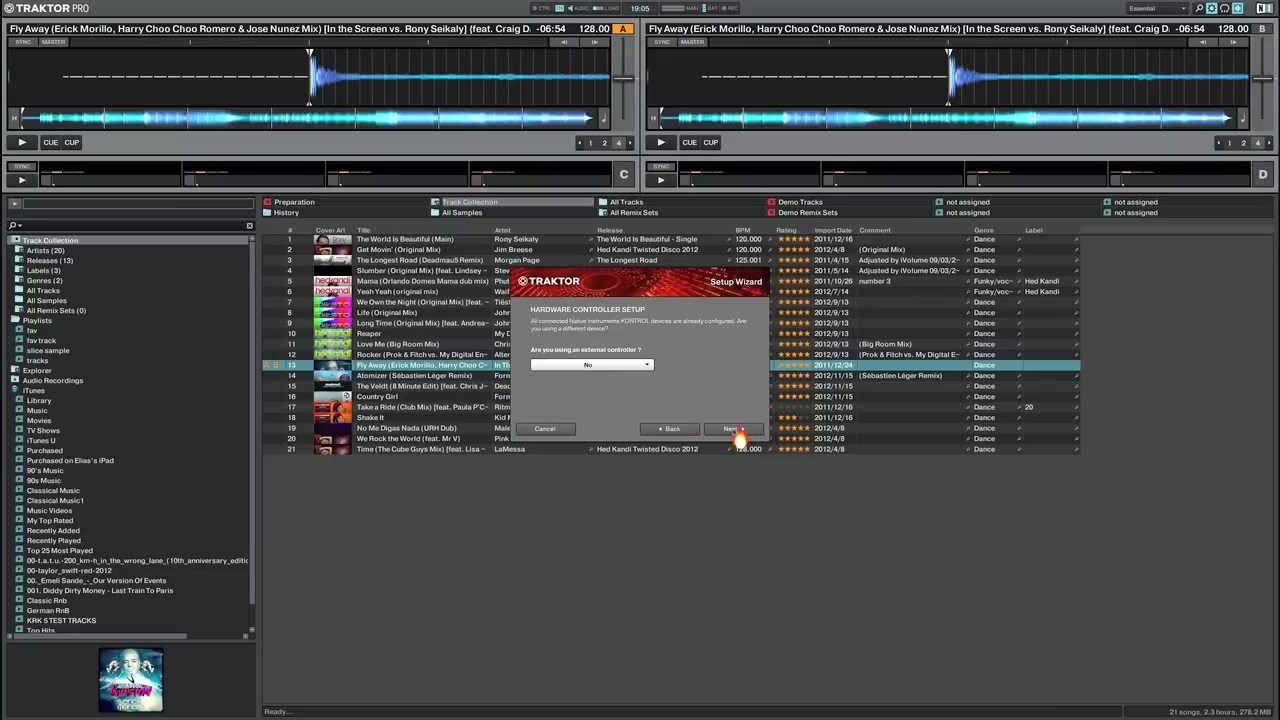
Answer Yes to using an external controller and continue to the hardware controller selection
click(645, 365)
click(588, 386)
click(732, 429)
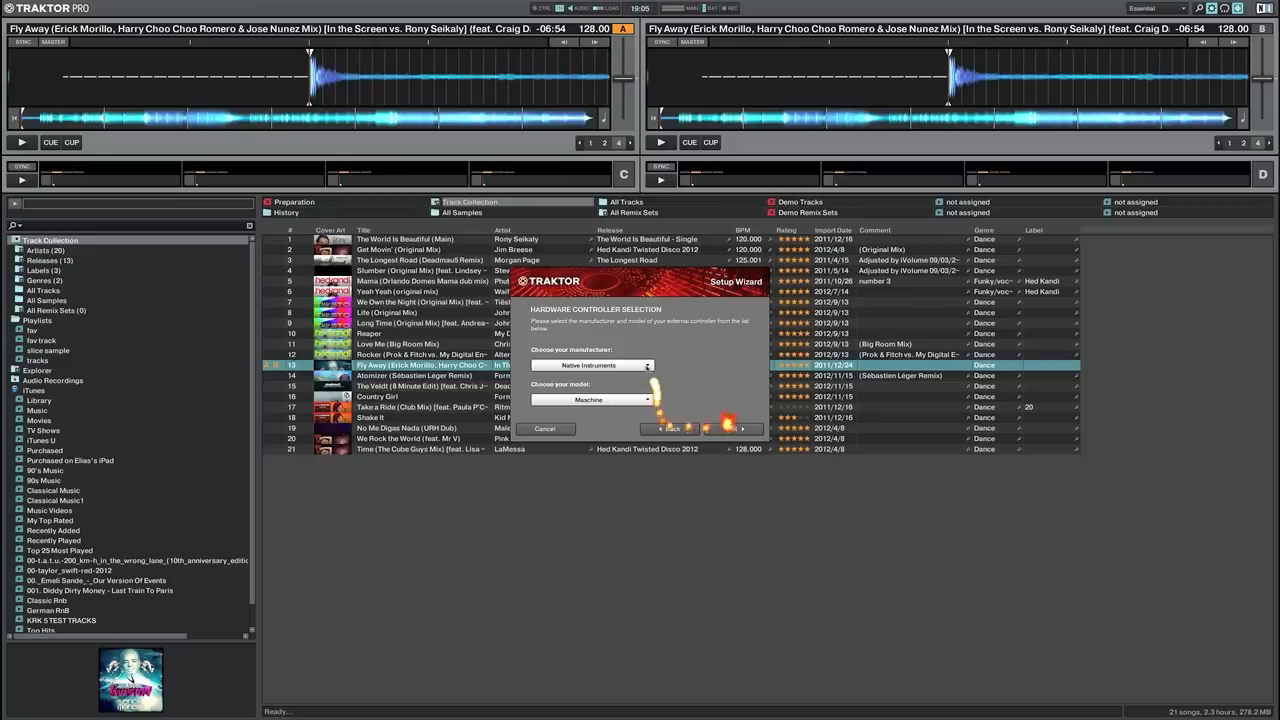
Look through the controller models offered for Native Instruments, Numark and Pioneer
click(646, 399)
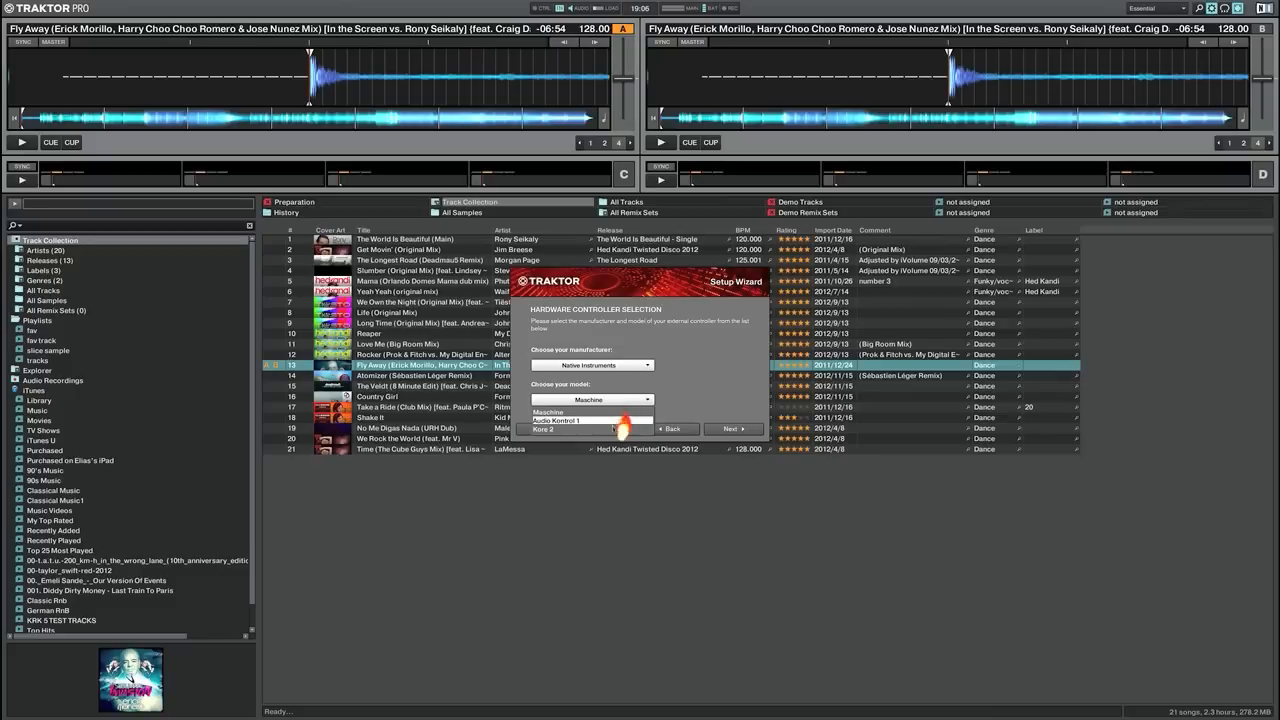
click(620, 429)
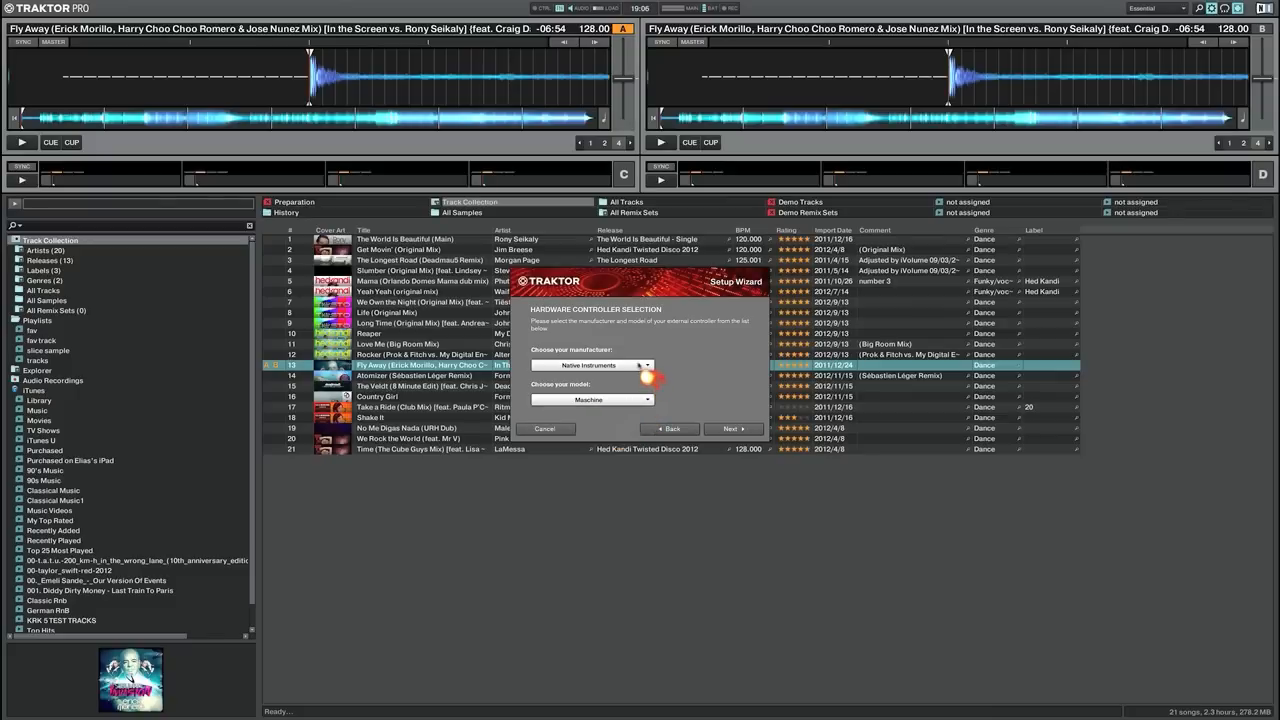
click(645, 366)
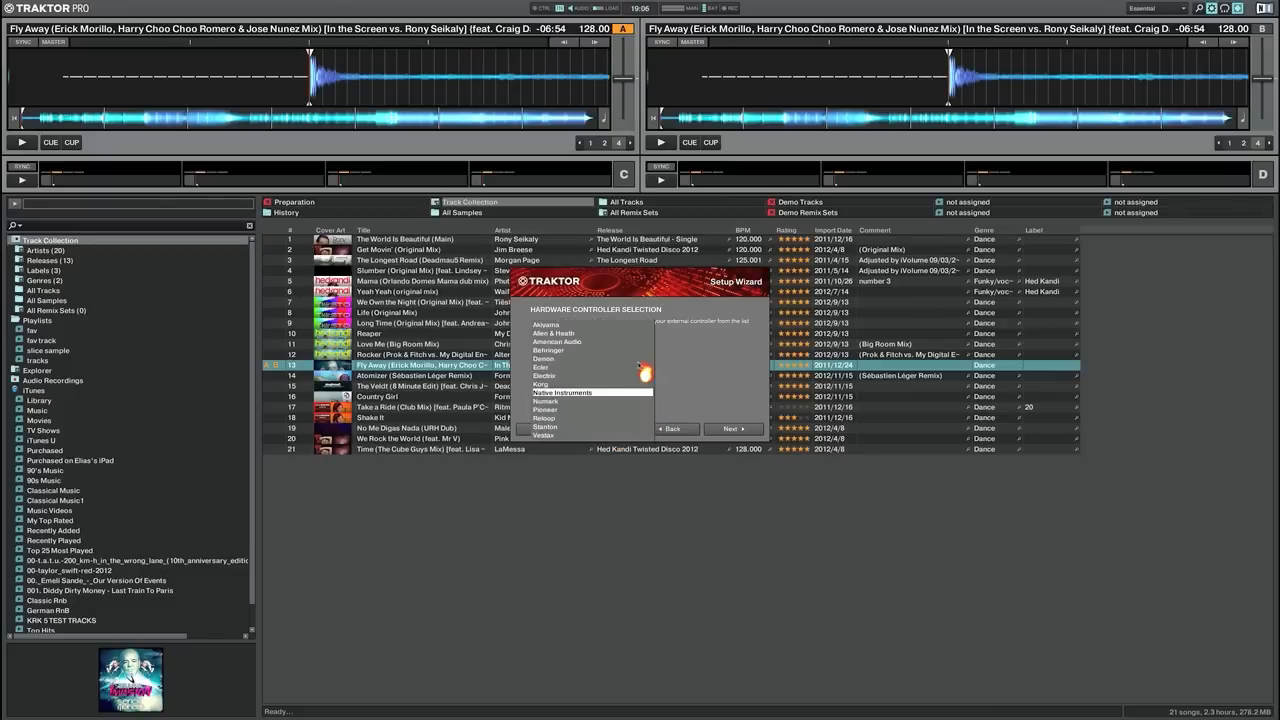
click(587, 403)
click(588, 401)
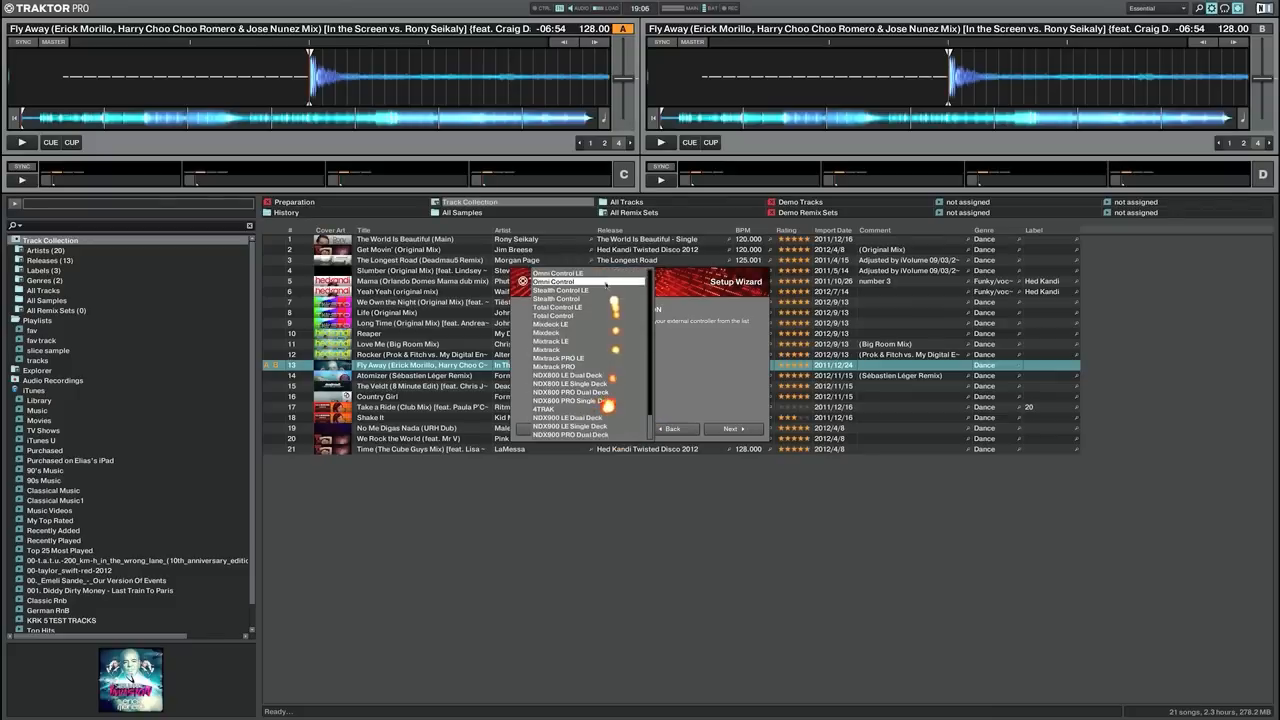
scroll(618, 354, down, 1)
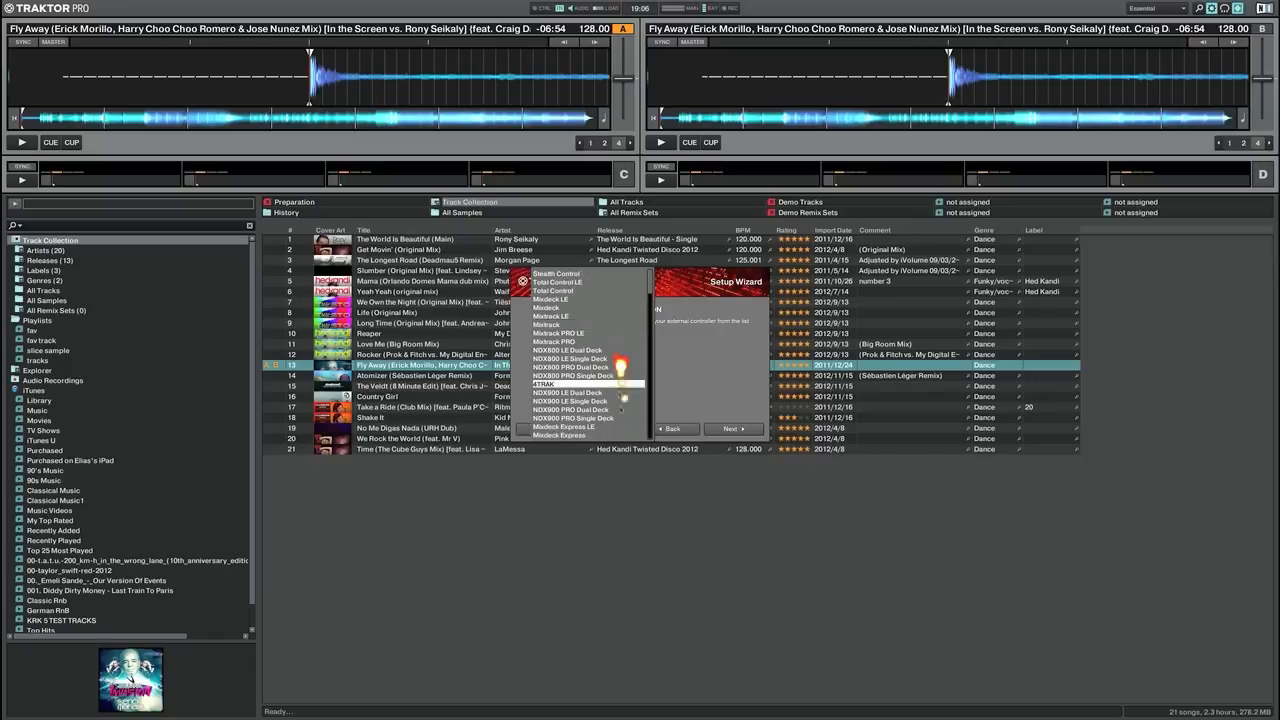
click(706, 353)
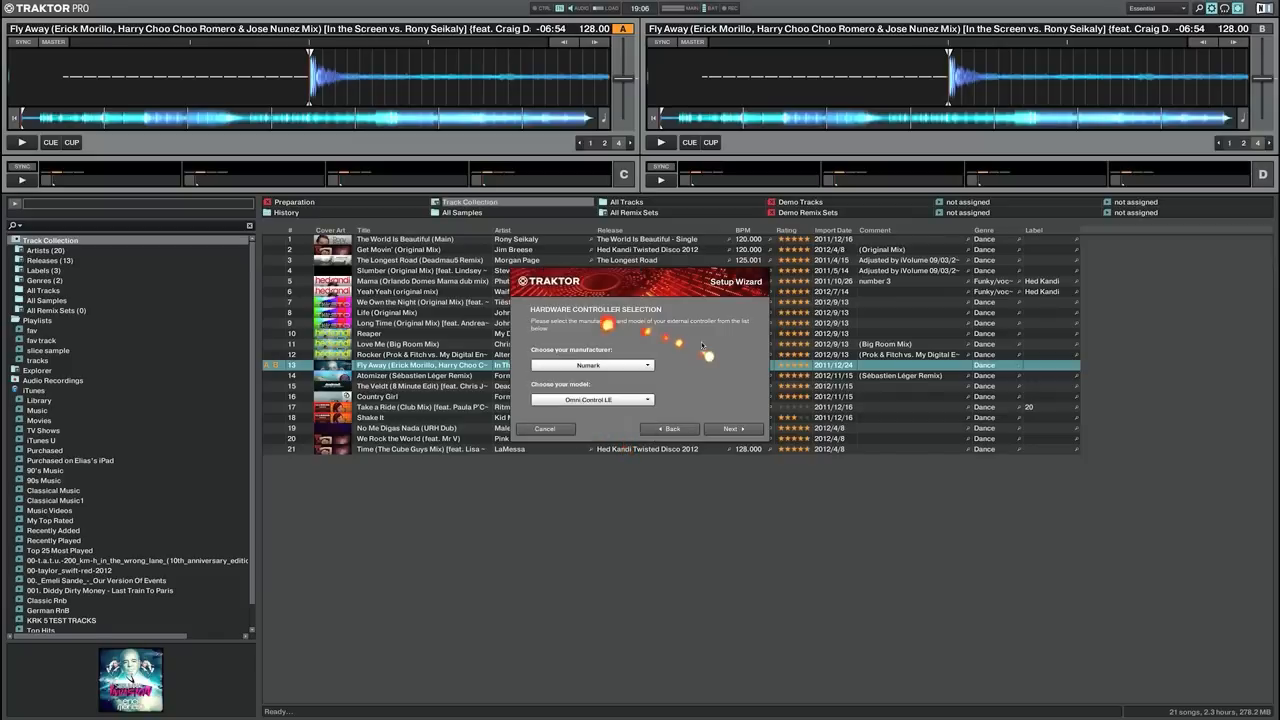
click(646, 366)
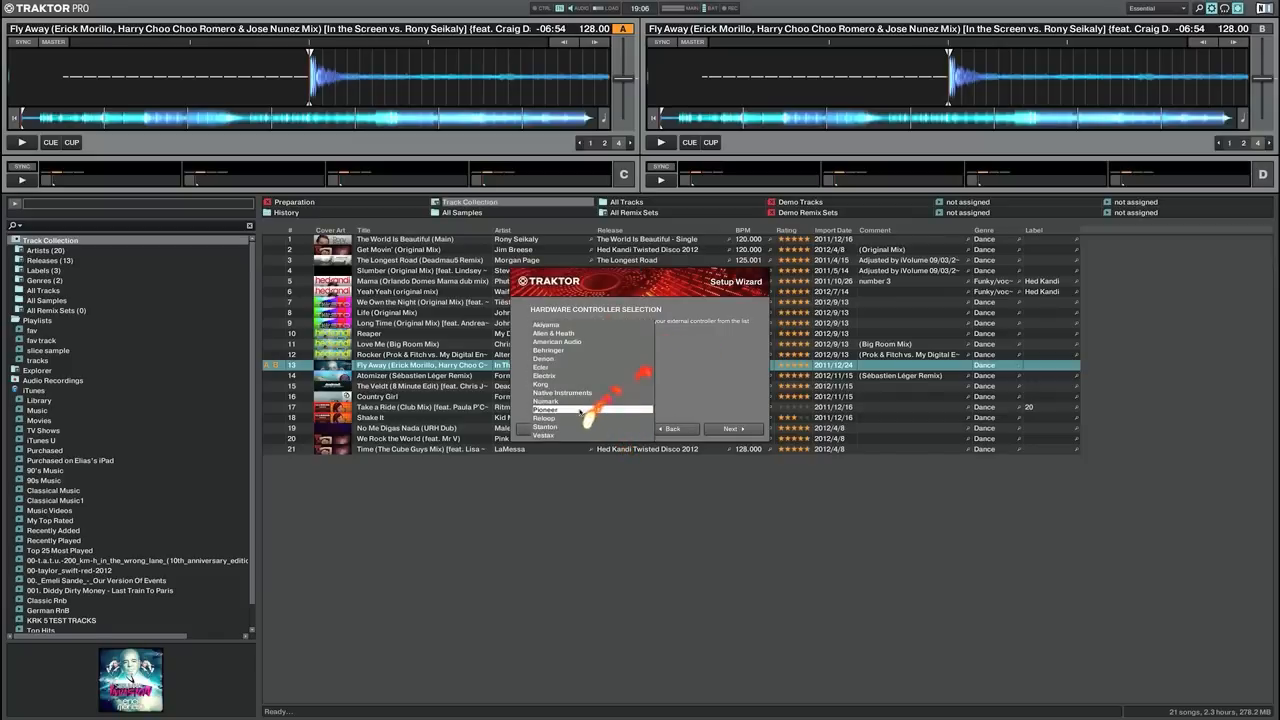
click(588, 415)
click(613, 401)
click(706, 353)
Choose Reloop as the manufacturer and Mixage Interface LE as the model, and continue to the mixer setup
click(646, 366)
click(588, 424)
click(637, 402)
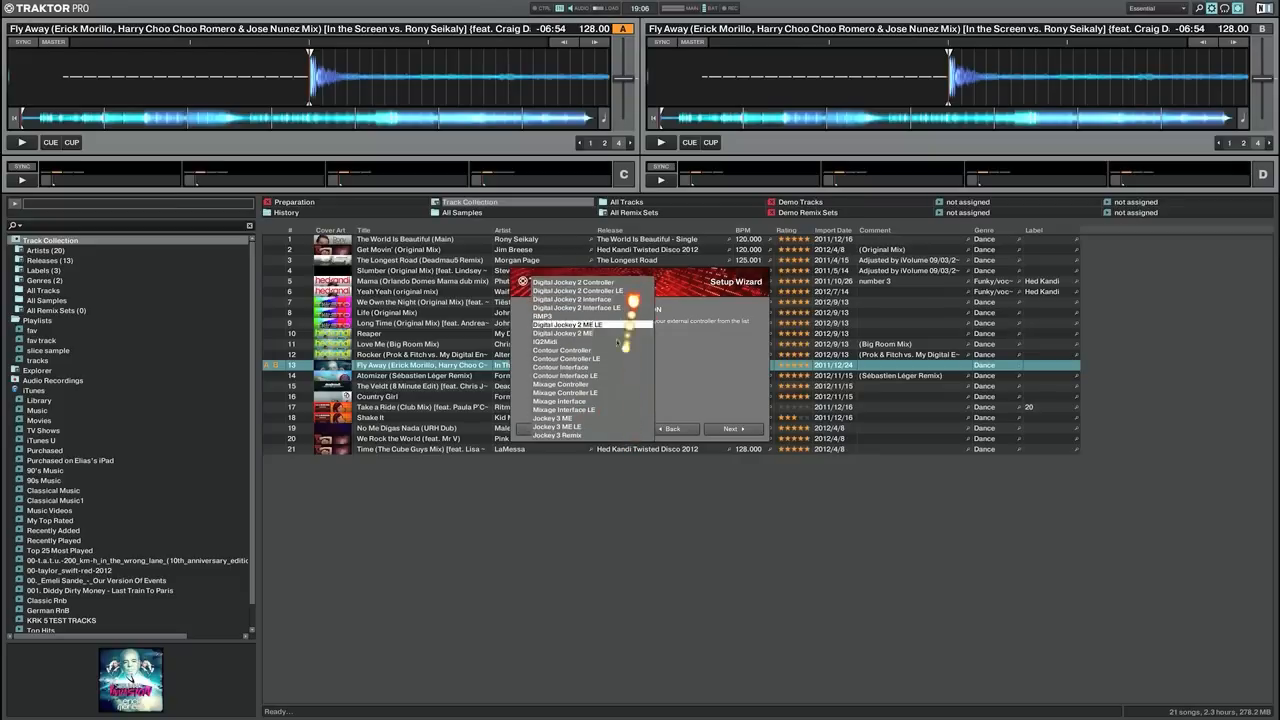
click(671, 355)
click(646, 366)
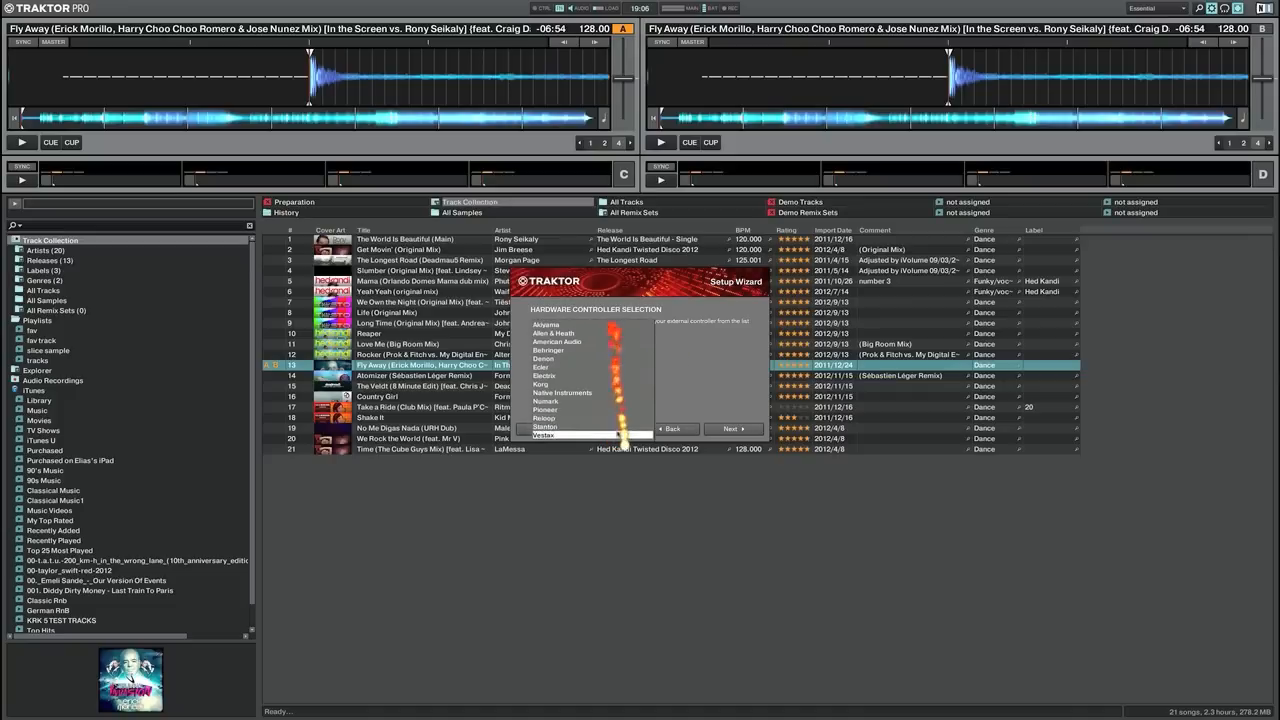
click(678, 360)
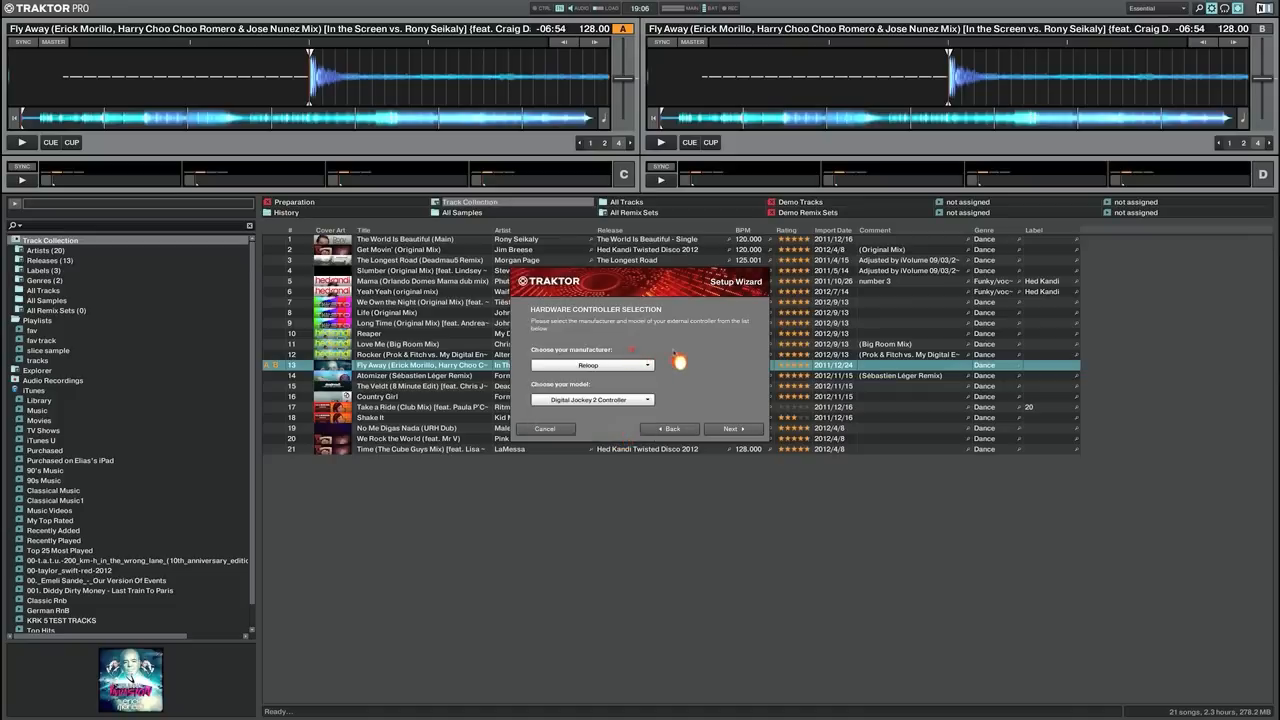
click(648, 400)
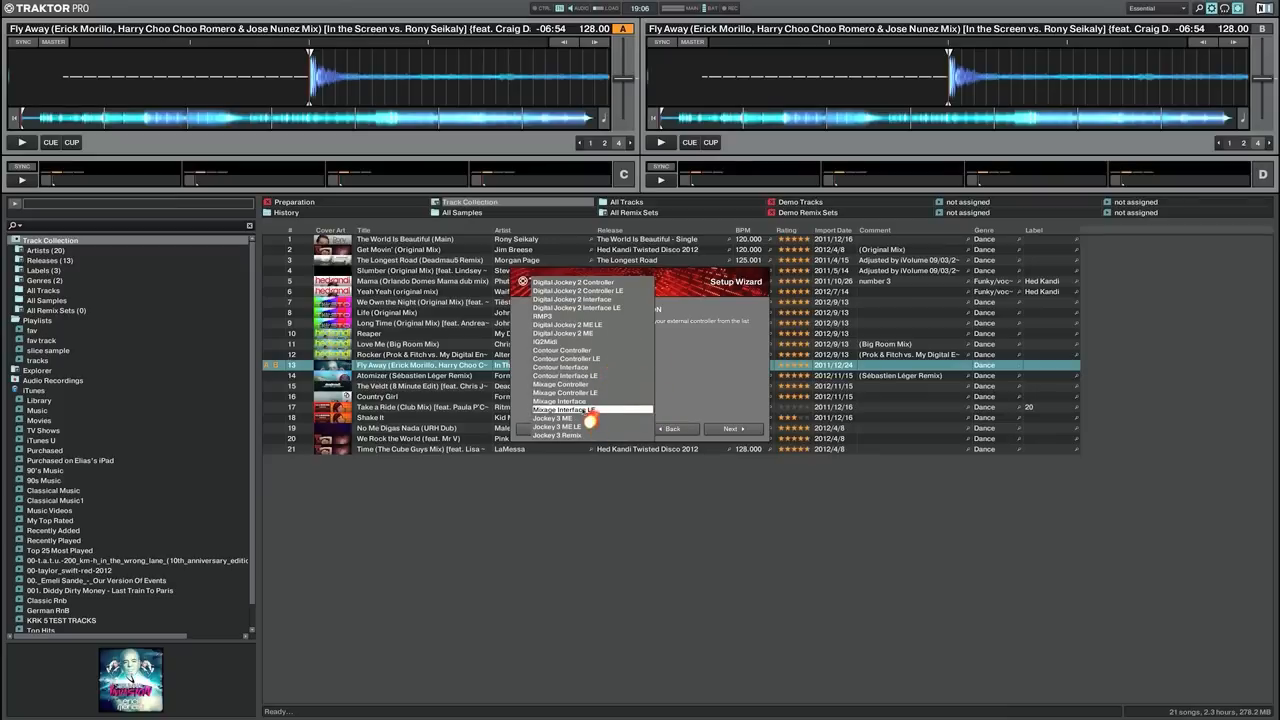
click(589, 410)
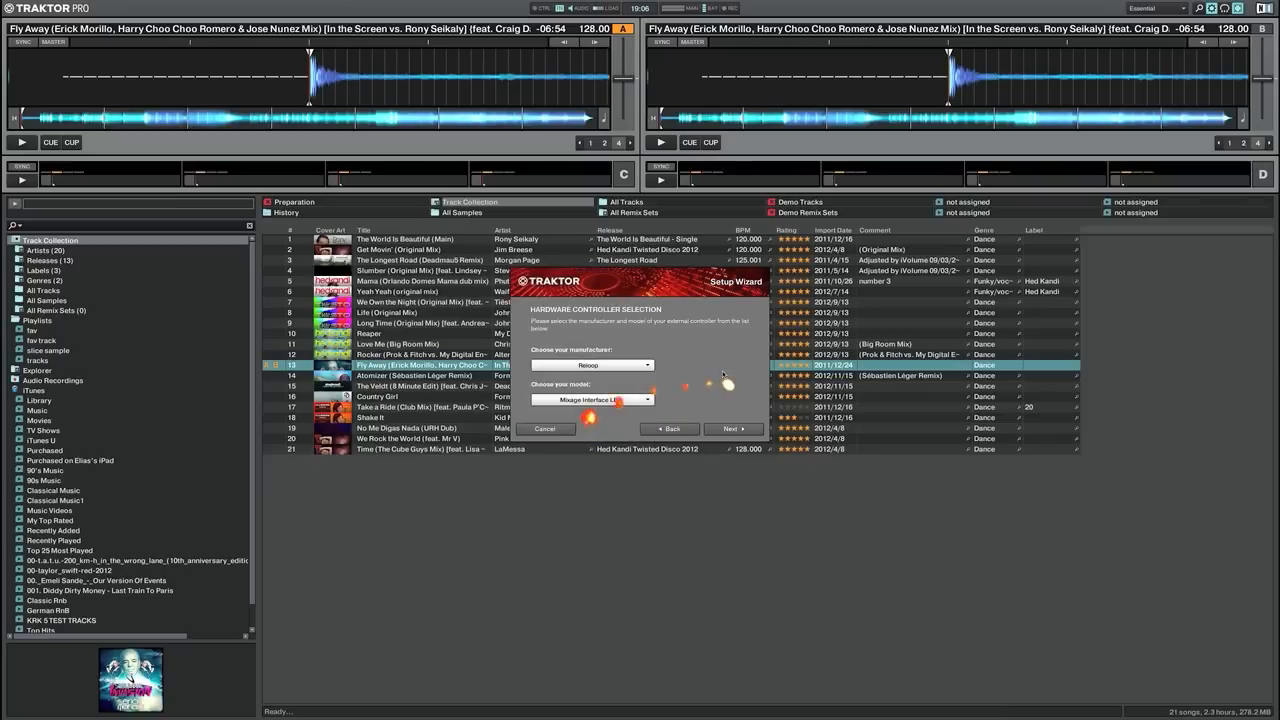
click(736, 429)
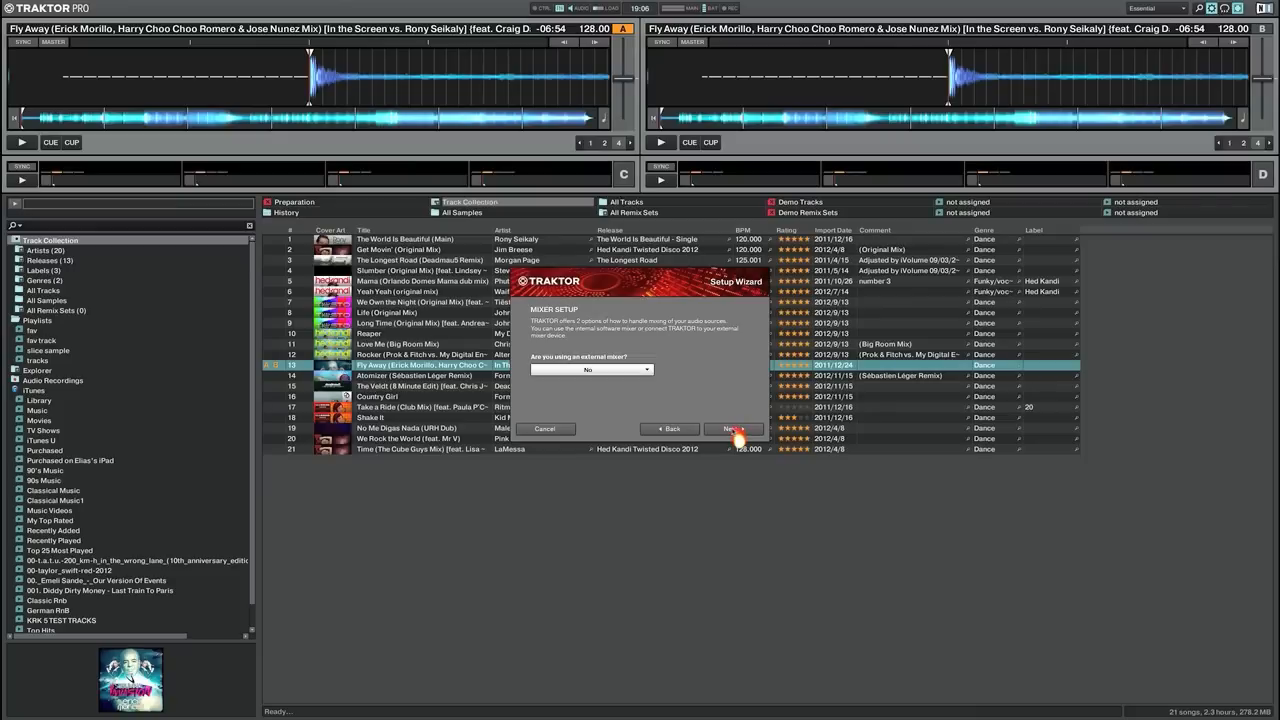
Answer No to using an external mixer and continue to the deck layout selection
click(646, 371)
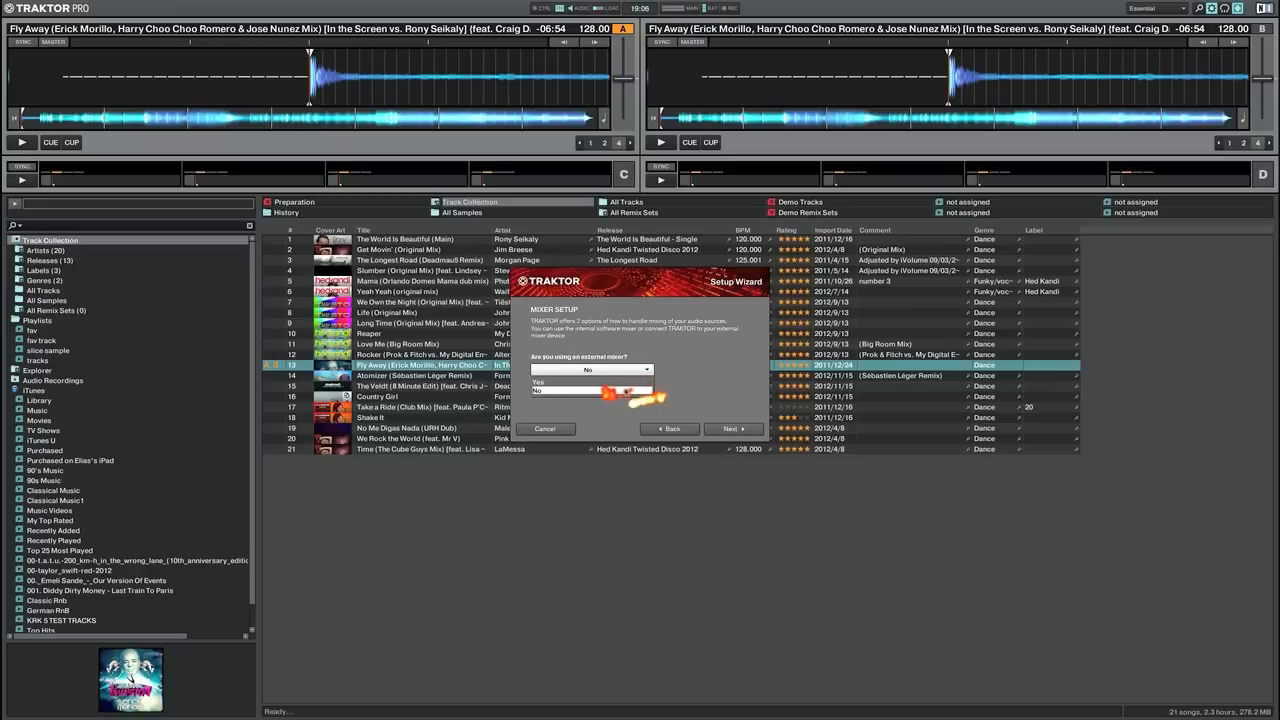
click(625, 391)
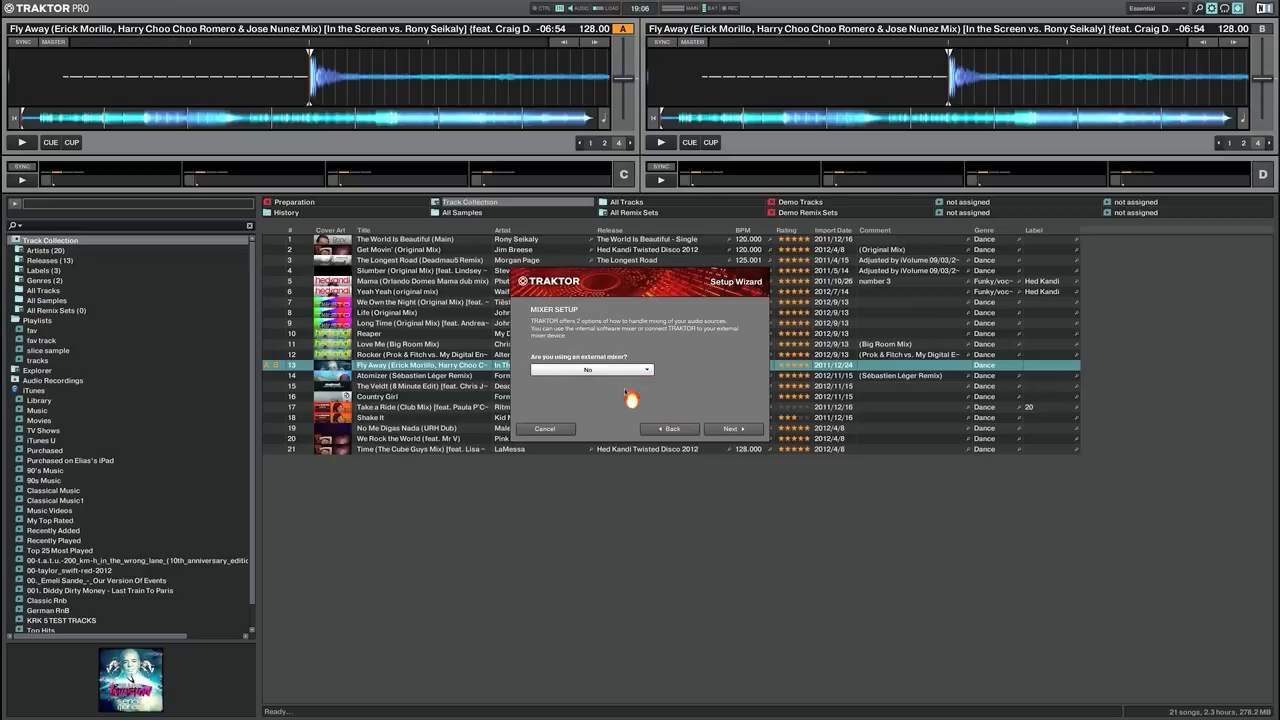
click(740, 429)
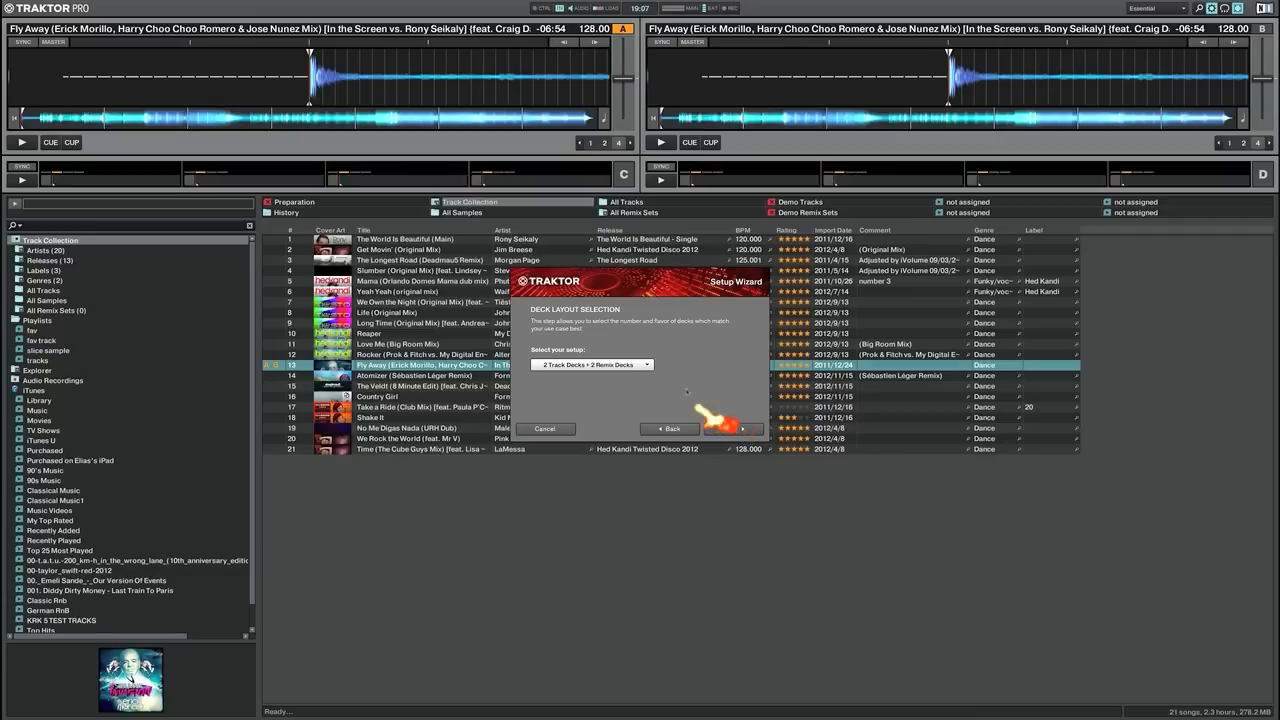
Choose the 2 Track Decks + 2 Remix Decks layout and finish the Setup Wizard
click(647, 366)
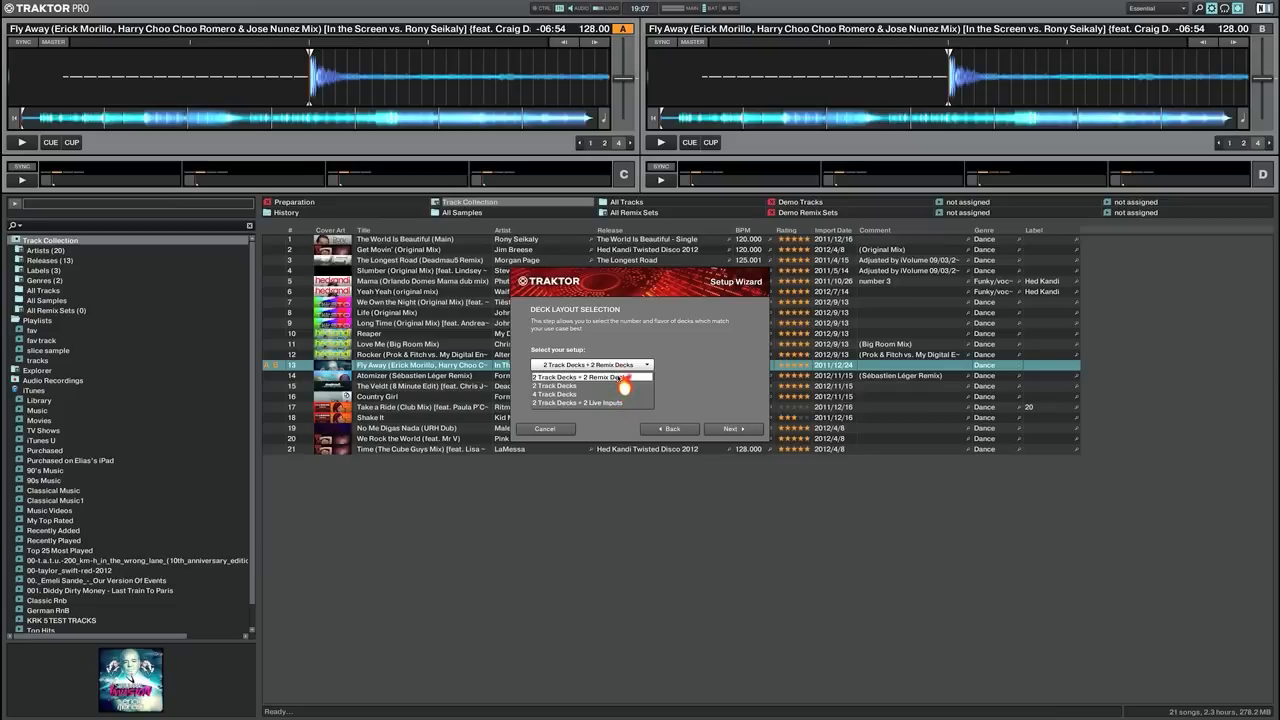
click(622, 377)
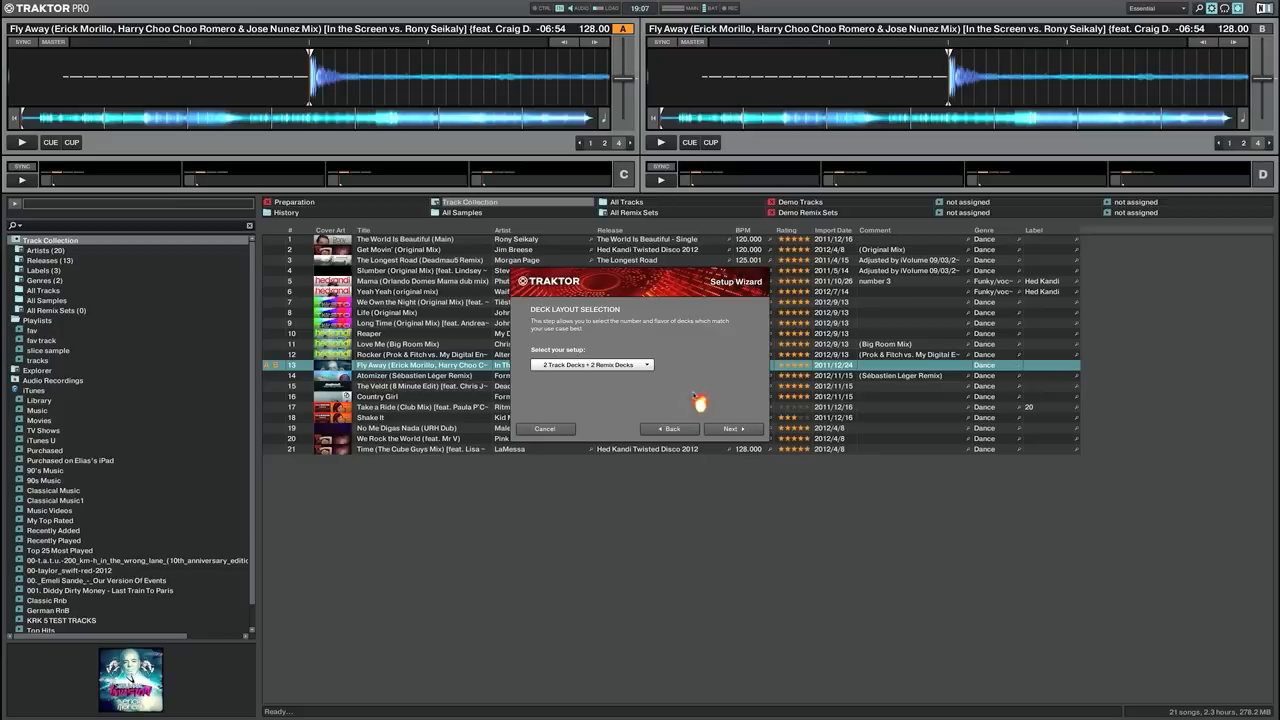
click(733, 430)
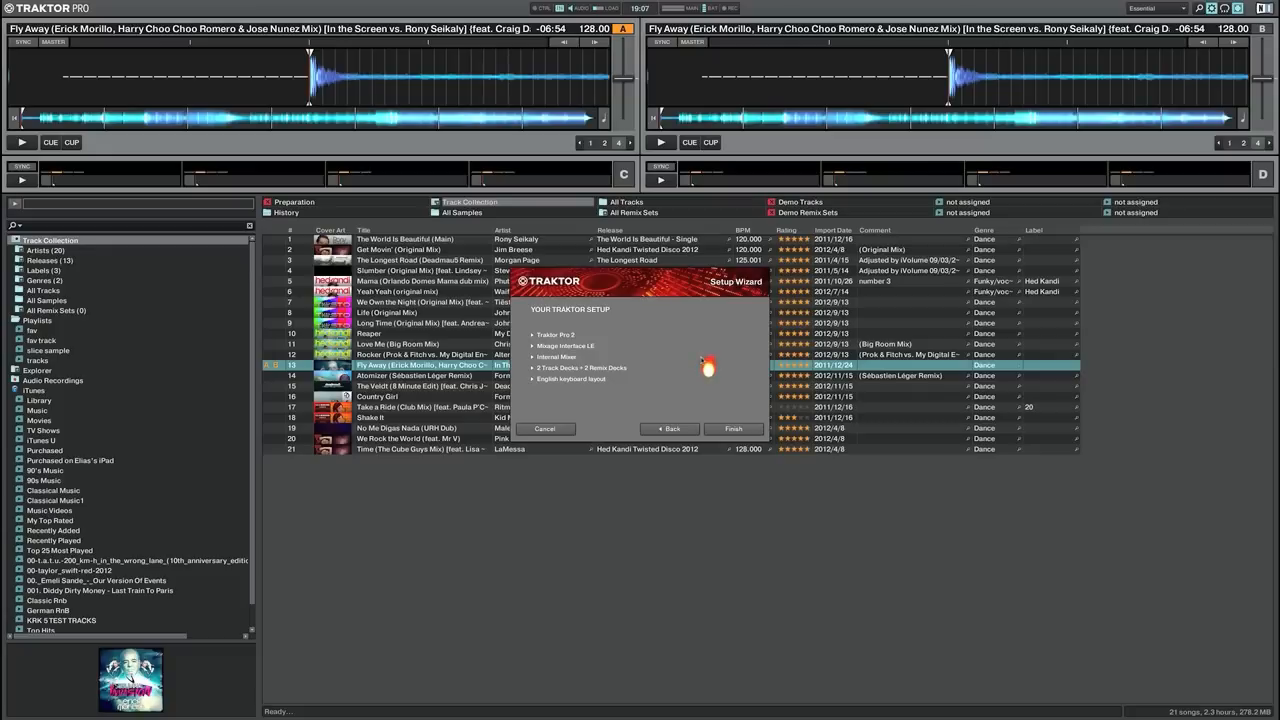
click(735, 429)
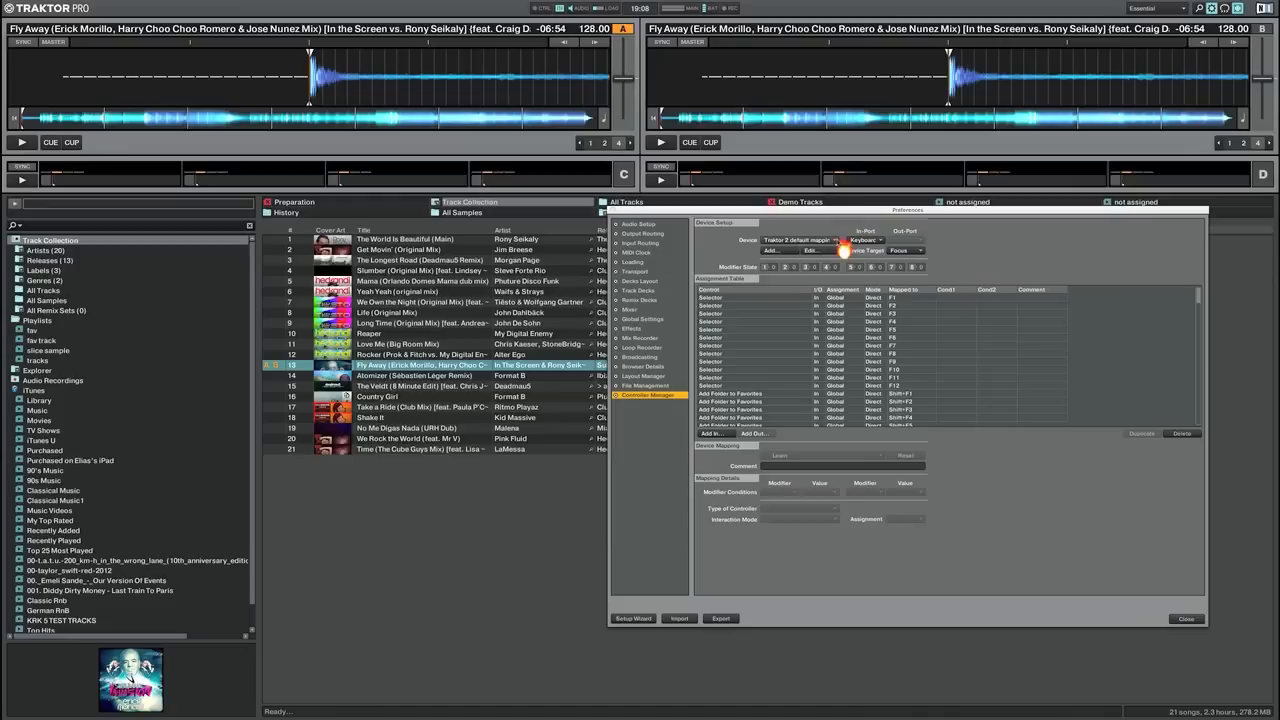
Select the Traktor 2 default mapping for Generic Keyboard as the device and set its Device Target to Focus
click(840, 244)
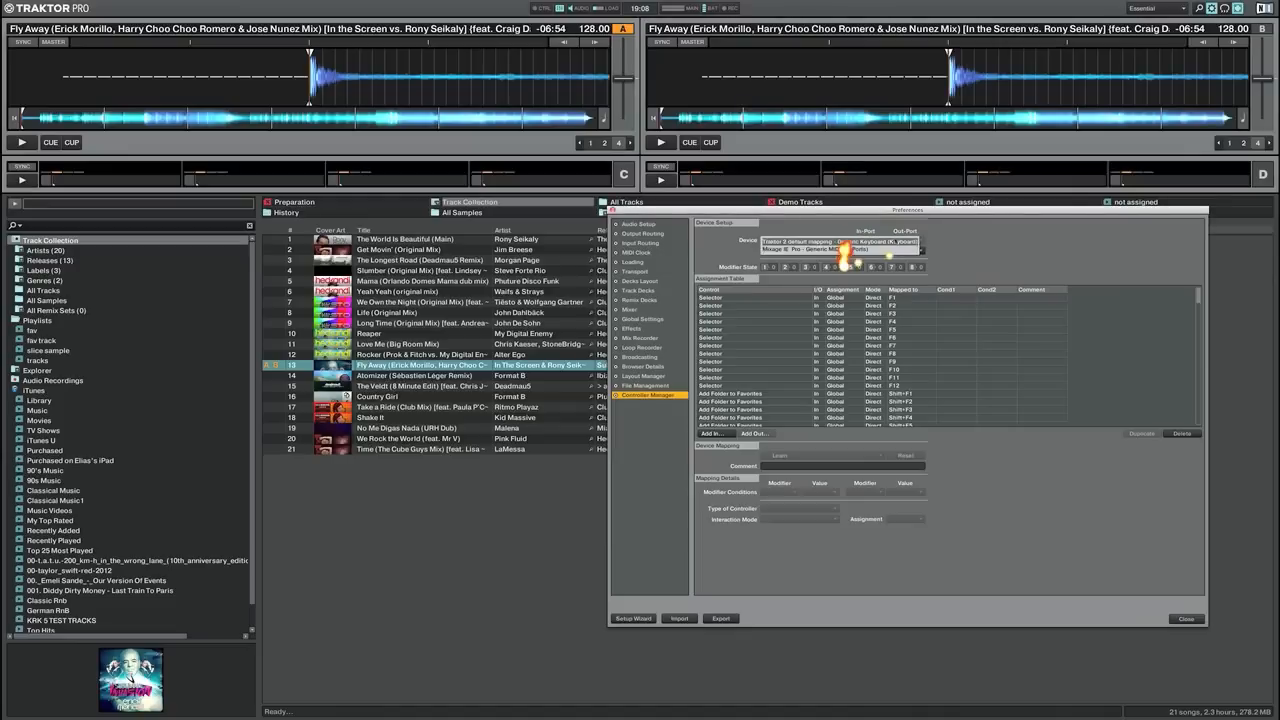
click(843, 243)
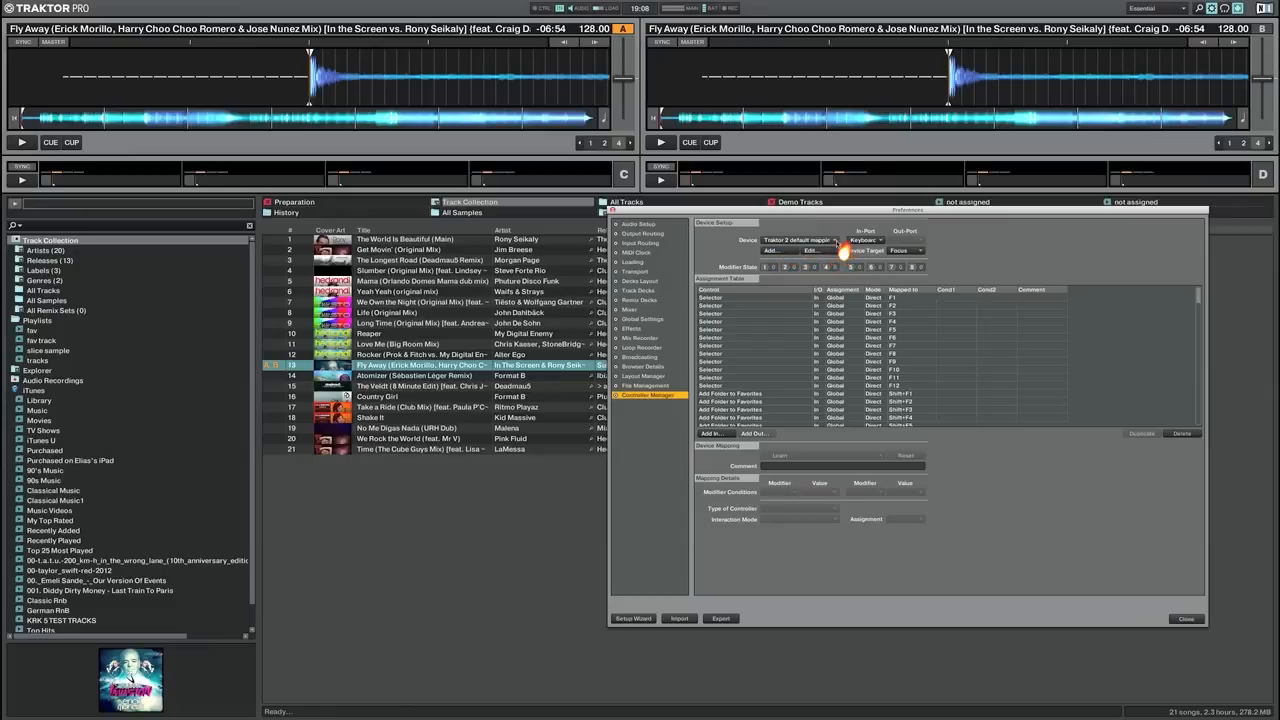
click(917, 251)
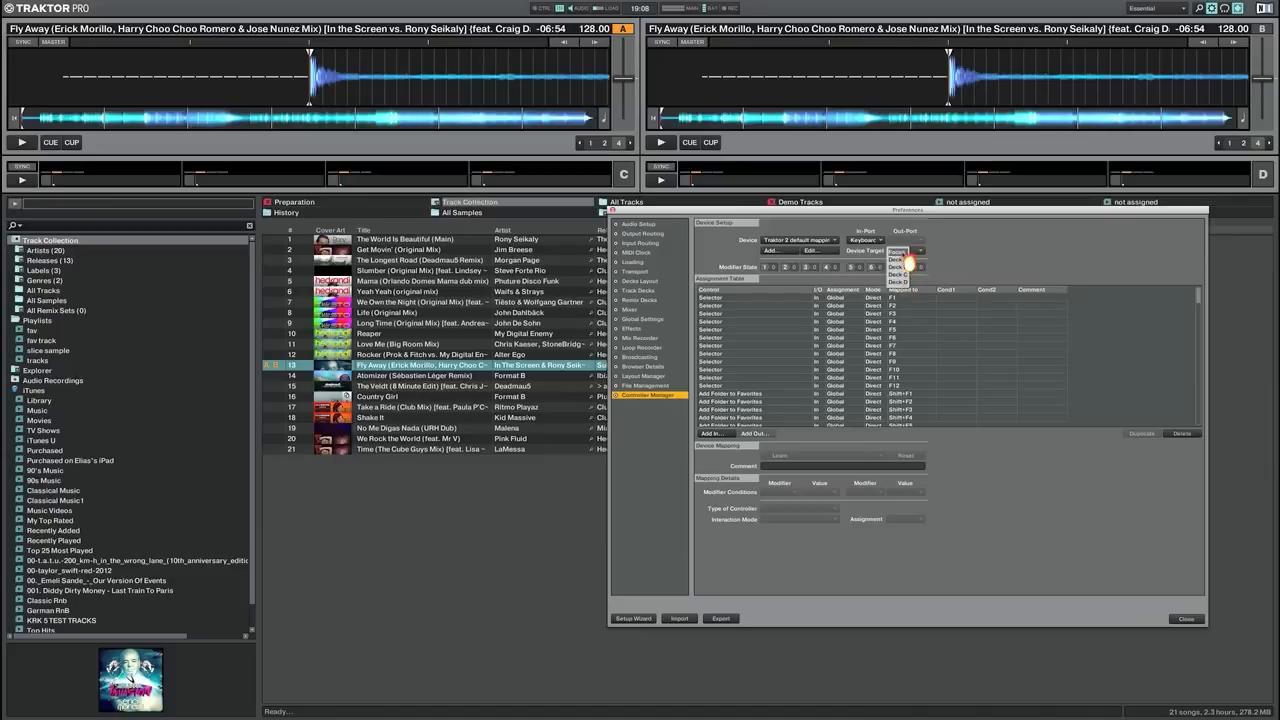
click(903, 253)
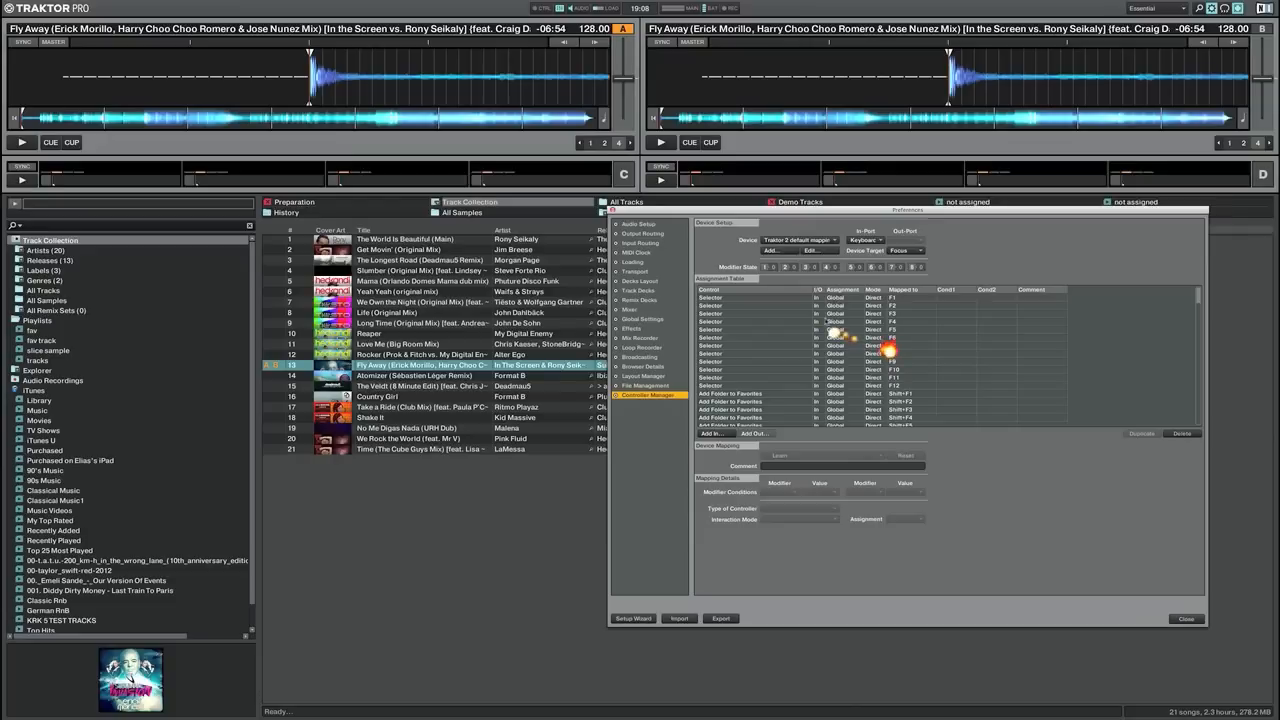
Examine the keyboard mapping's assignment table and the mapping details of several Selector entries
scroll(835, 340, down, 6)
scroll(835, 340, down, 5)
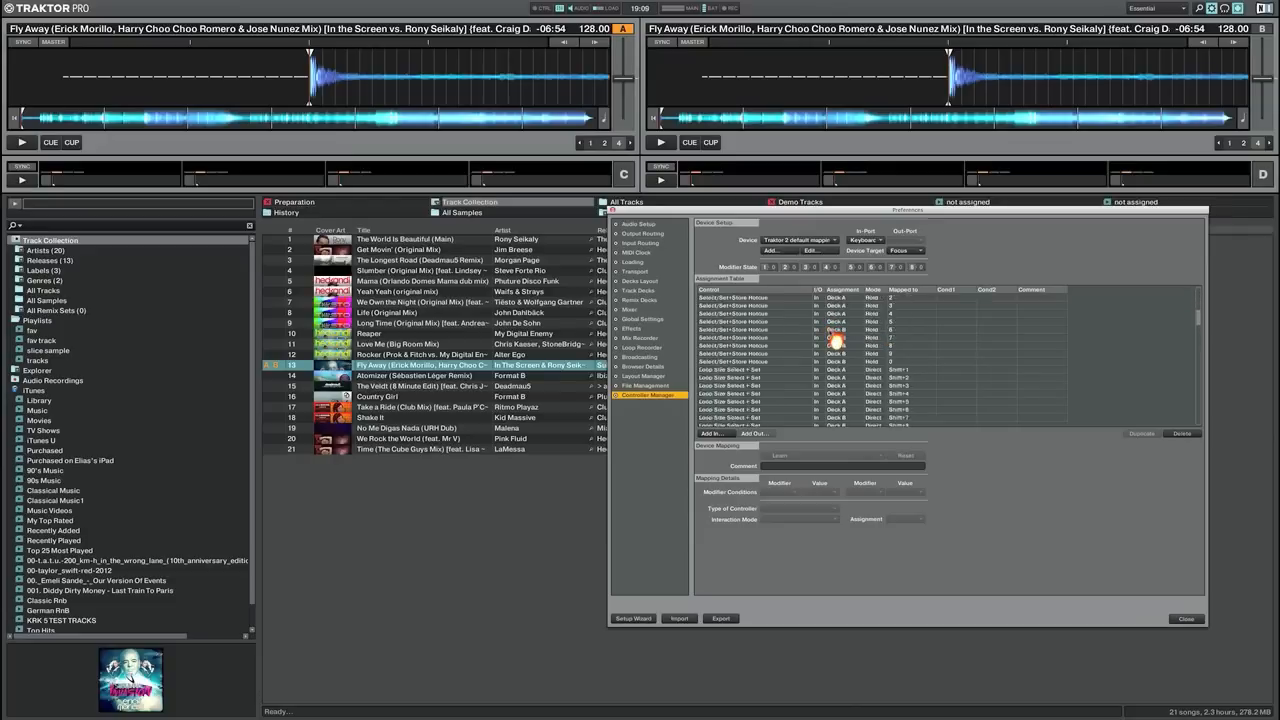
scroll(835, 340, down, 6)
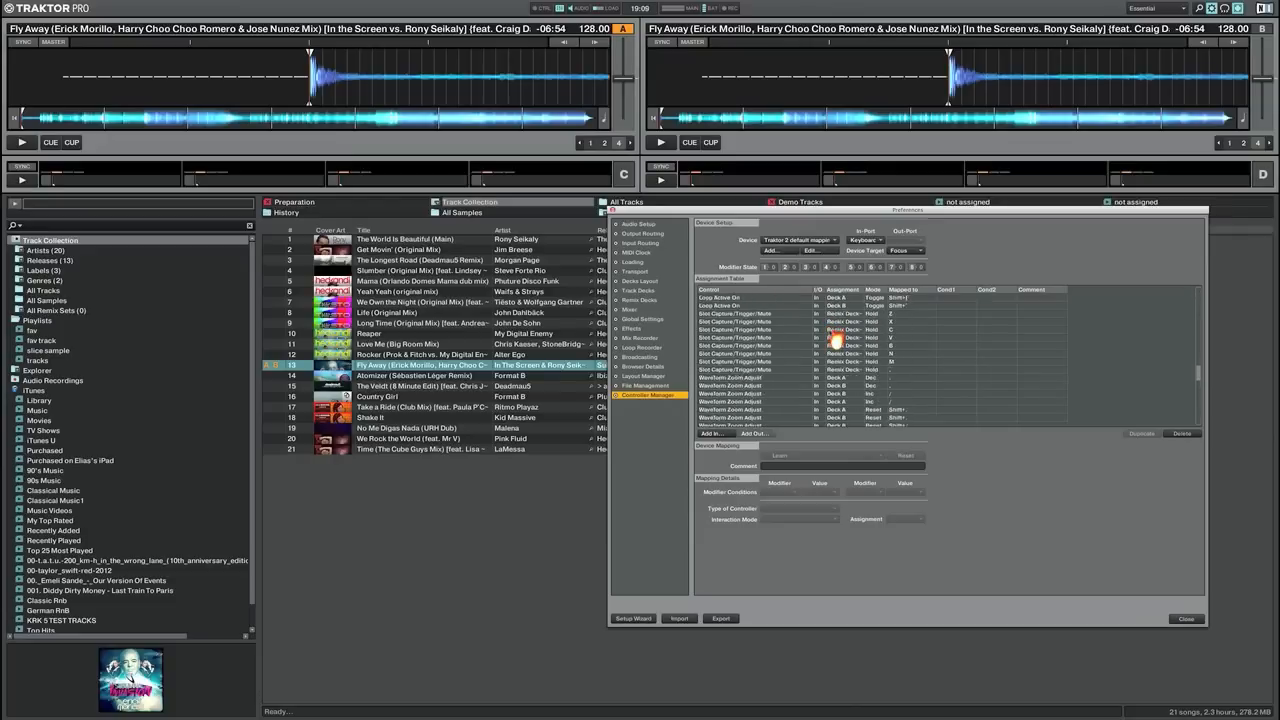
scroll(836, 340, up, 15)
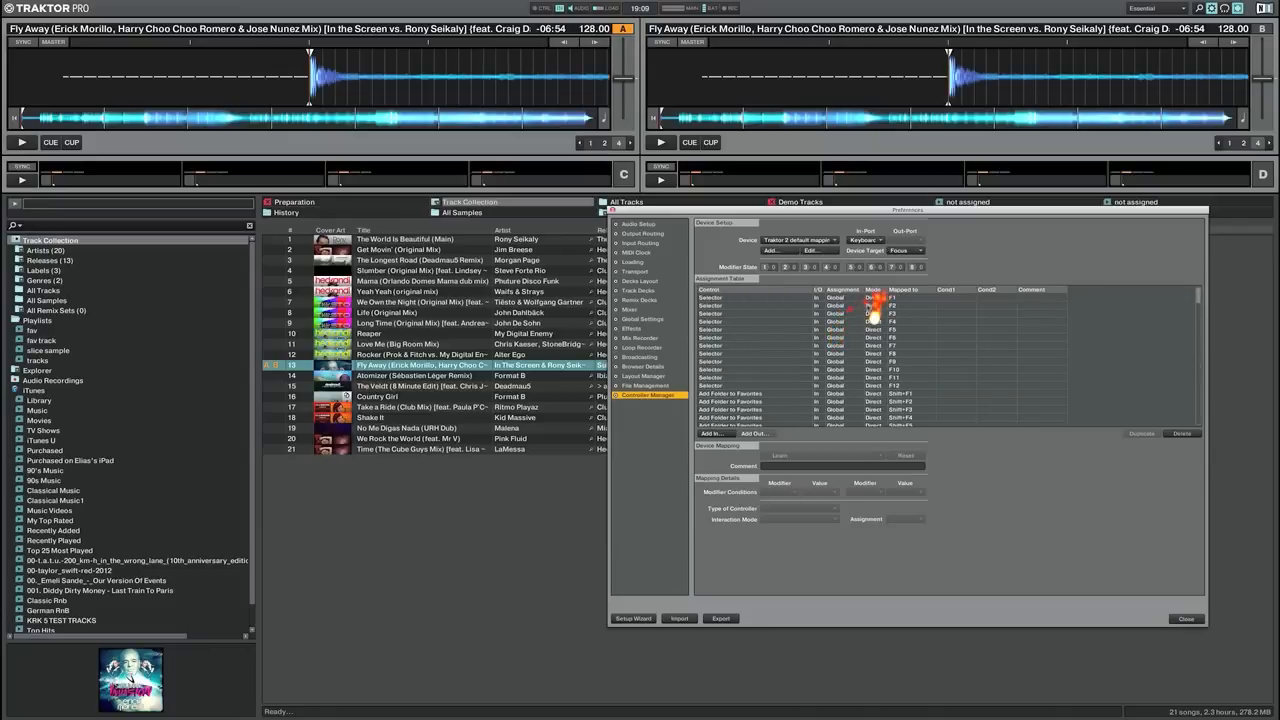
click(860, 298)
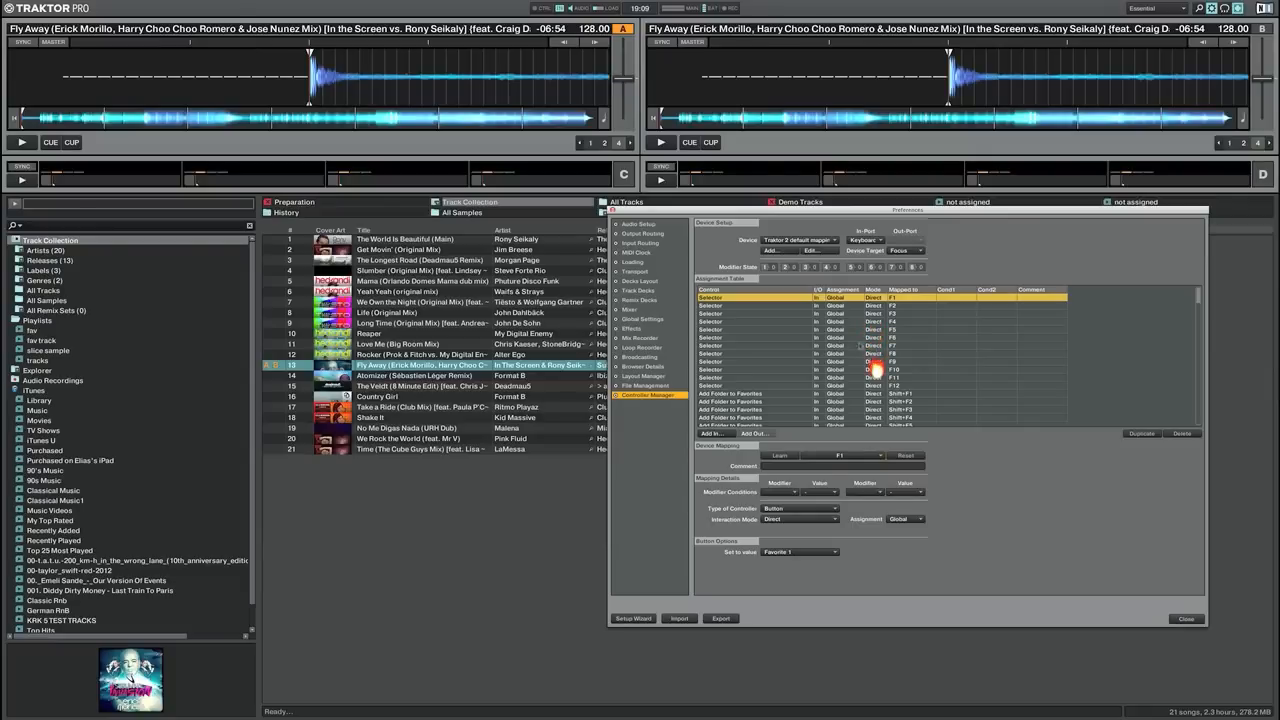
click(845, 322)
click(848, 377)
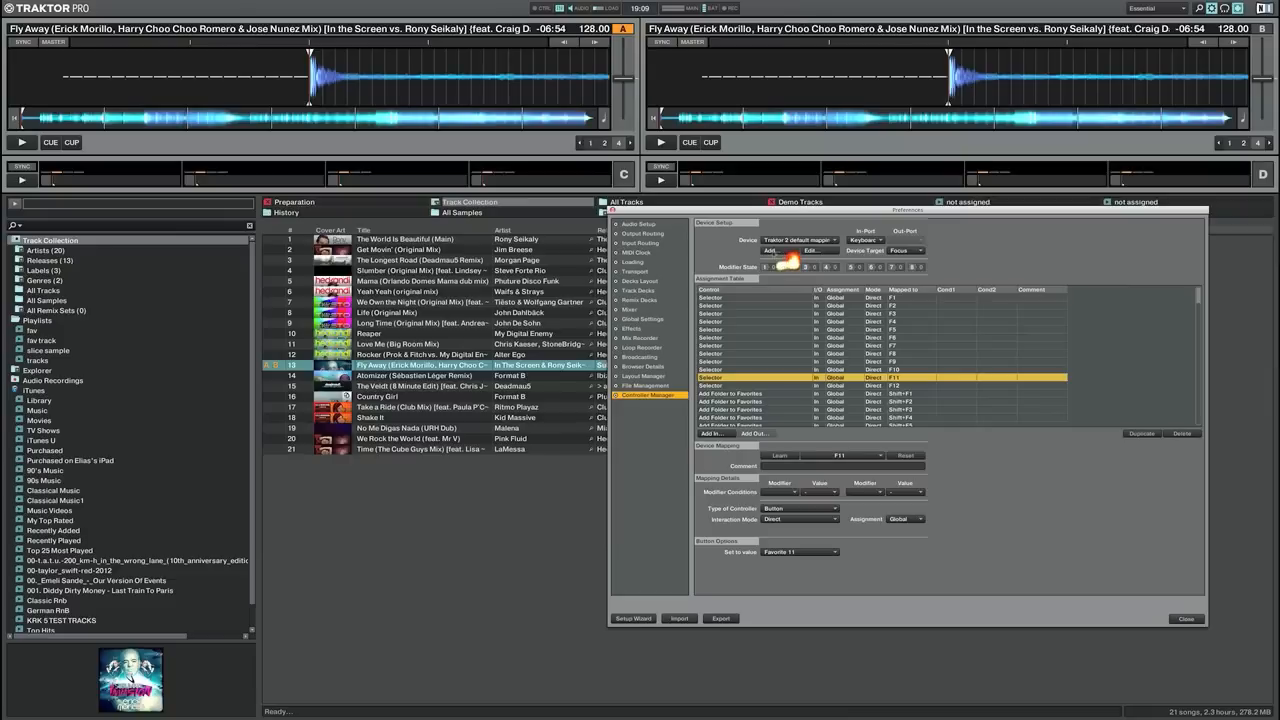
Check the built-in manufacturer mappings offered when adding a new device, including the Denon and Numark models
click(779, 252)
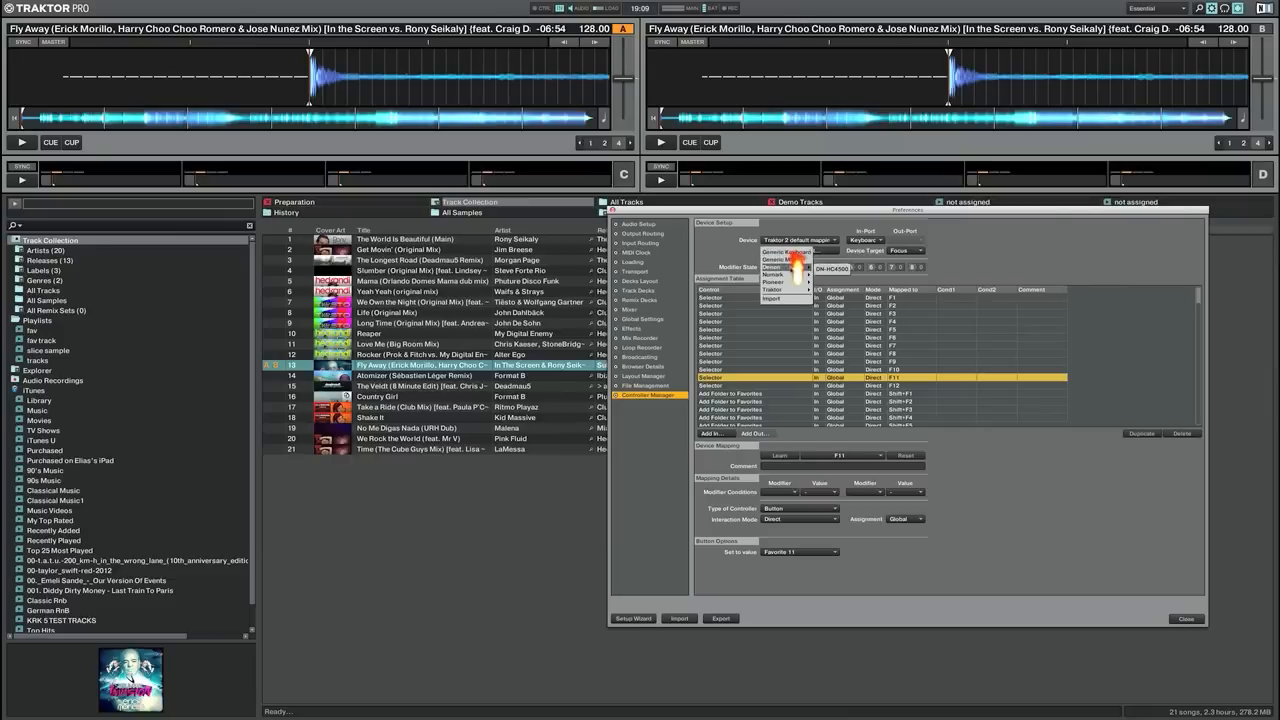
mouse_move(796, 284)
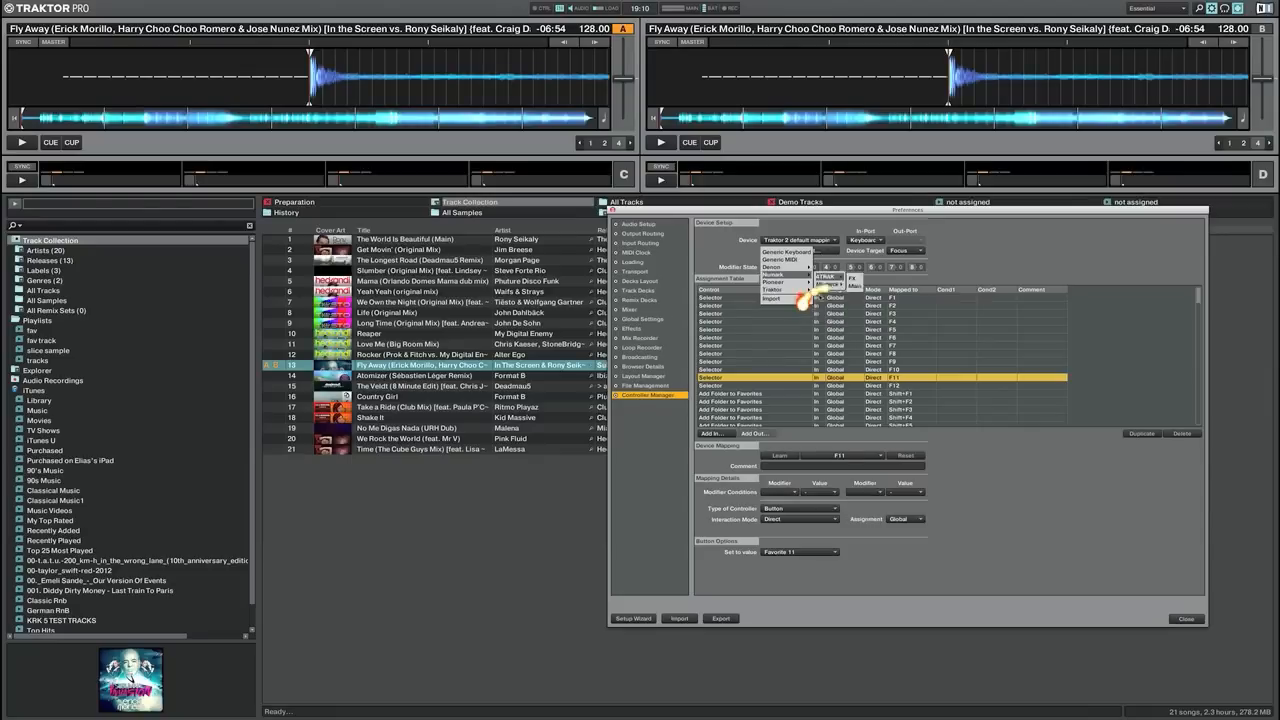
click(1117, 516)
Switch to Safari and open the download section of the Reloop Mixage IE product page
key(ctrl+Up)
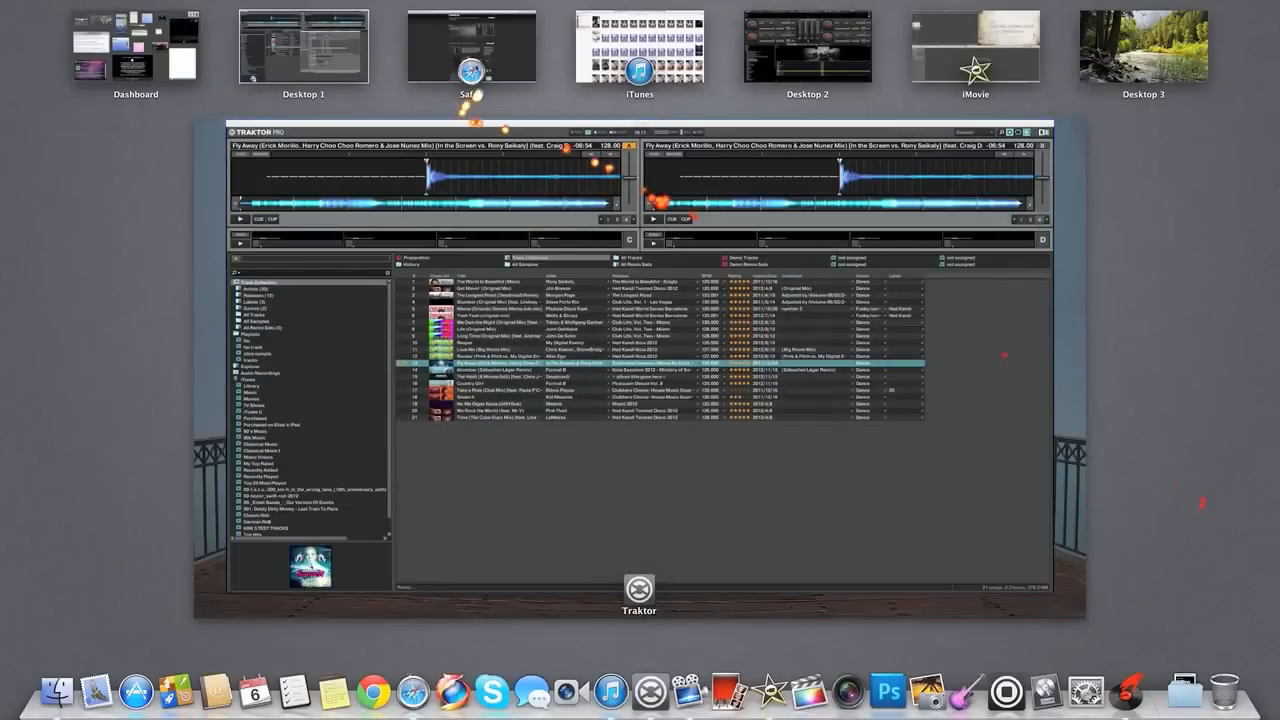
click(472, 78)
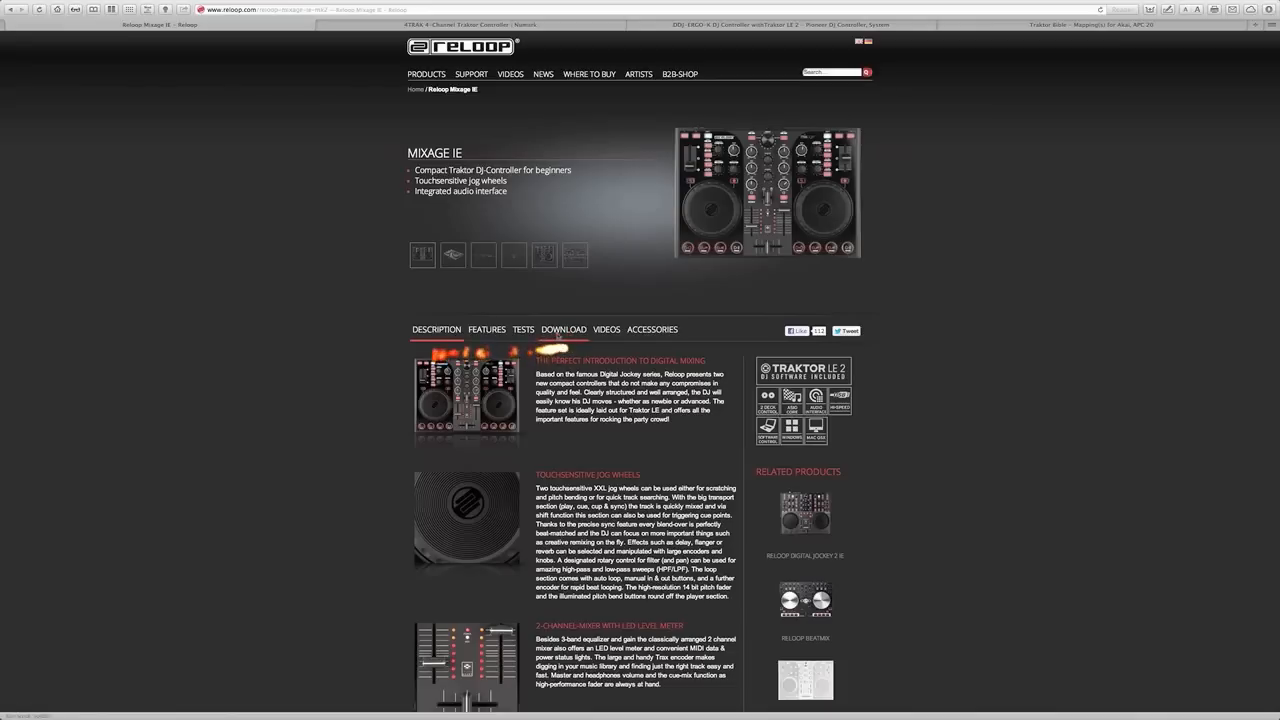
click(562, 332)
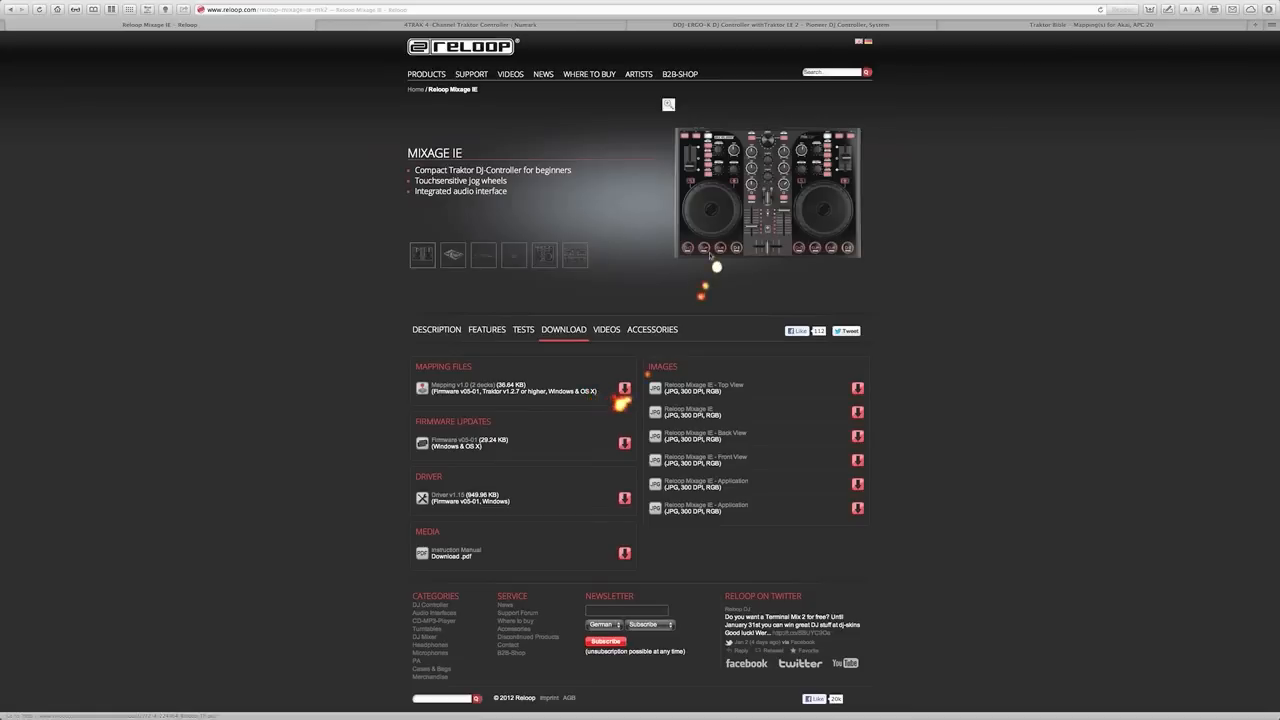
Open the Numark 4TRAK product page among the open web pages and examine its Downloads section
key(super+shift+backslash)
scroll(709, 251, right, 5)
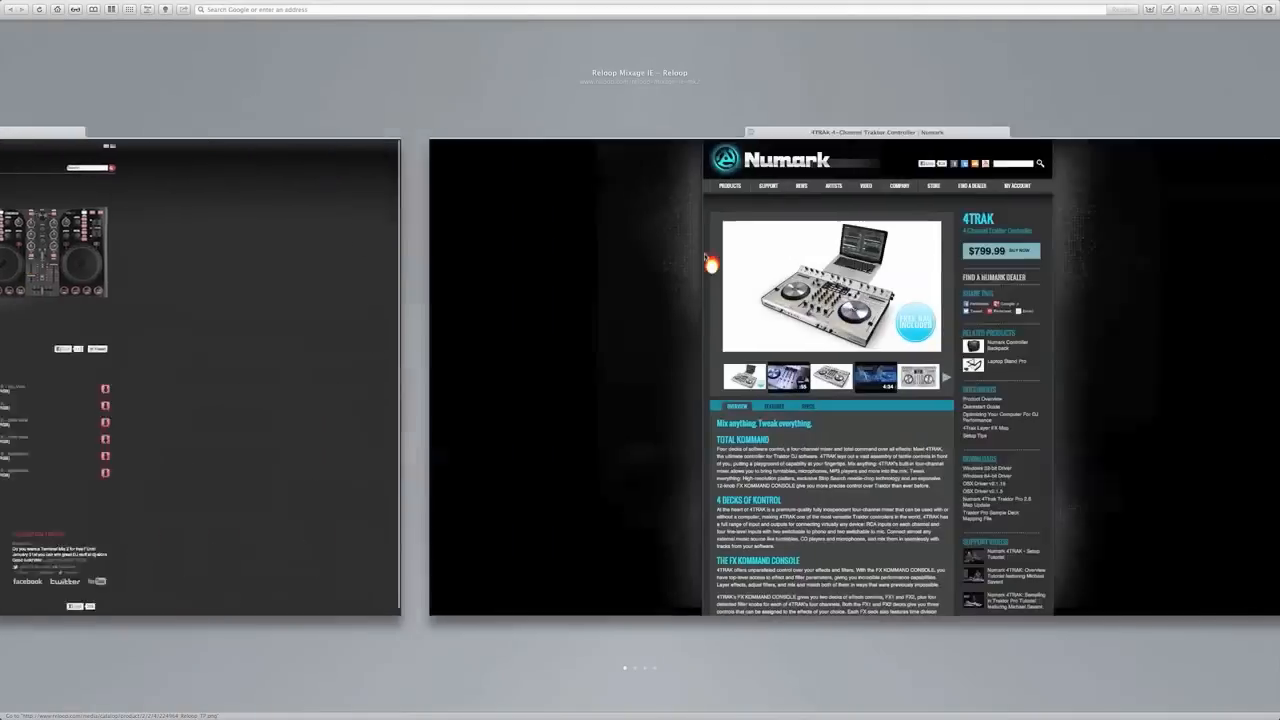
click(709, 251)
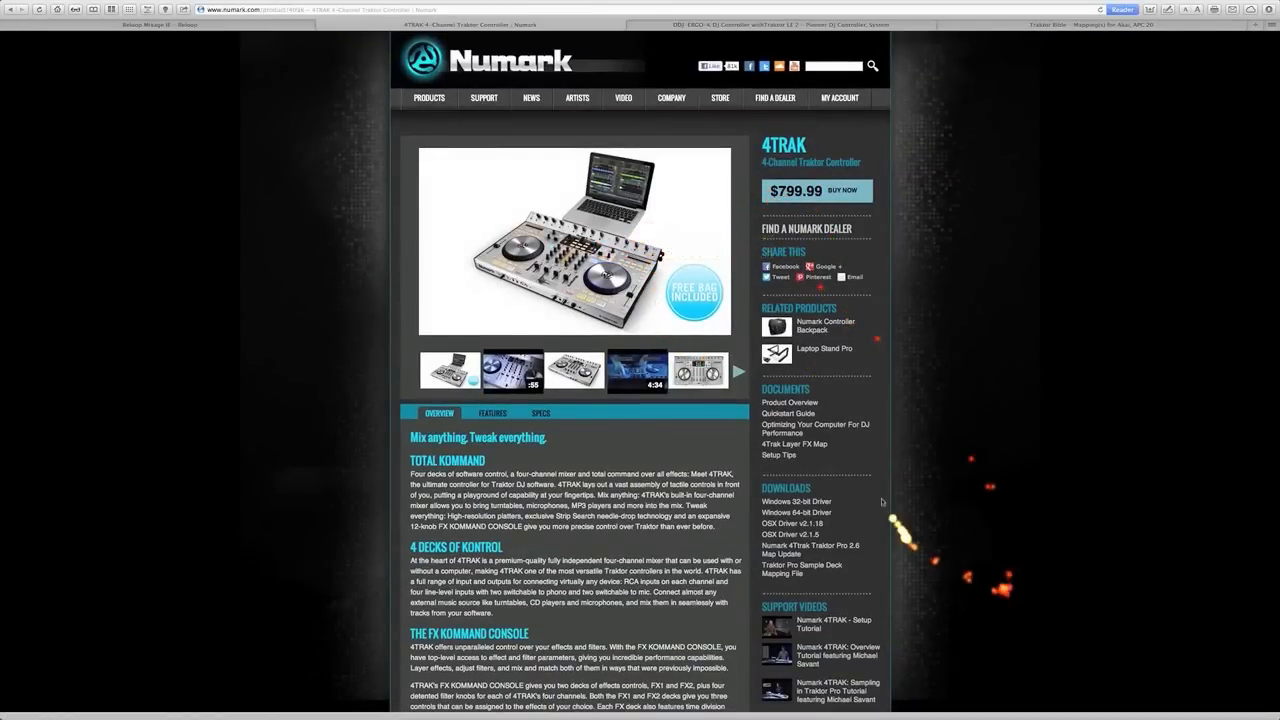
drag(878, 499, 876, 491)
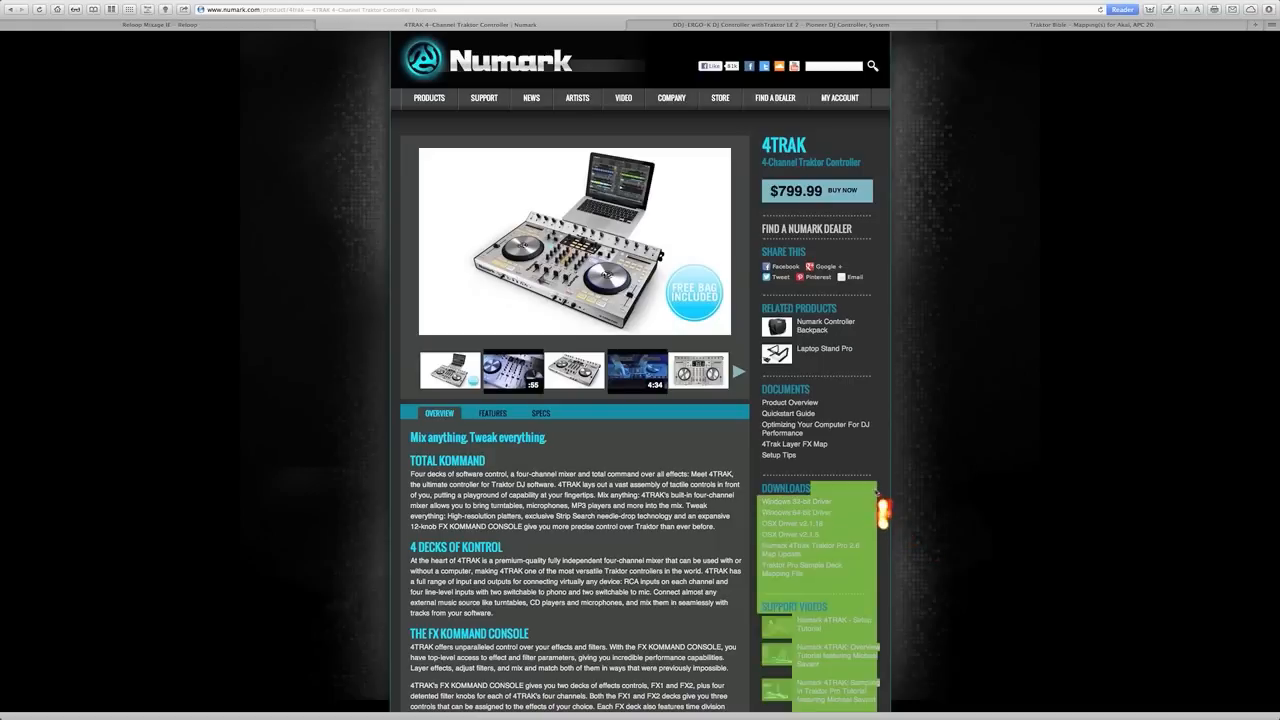
click(881, 500)
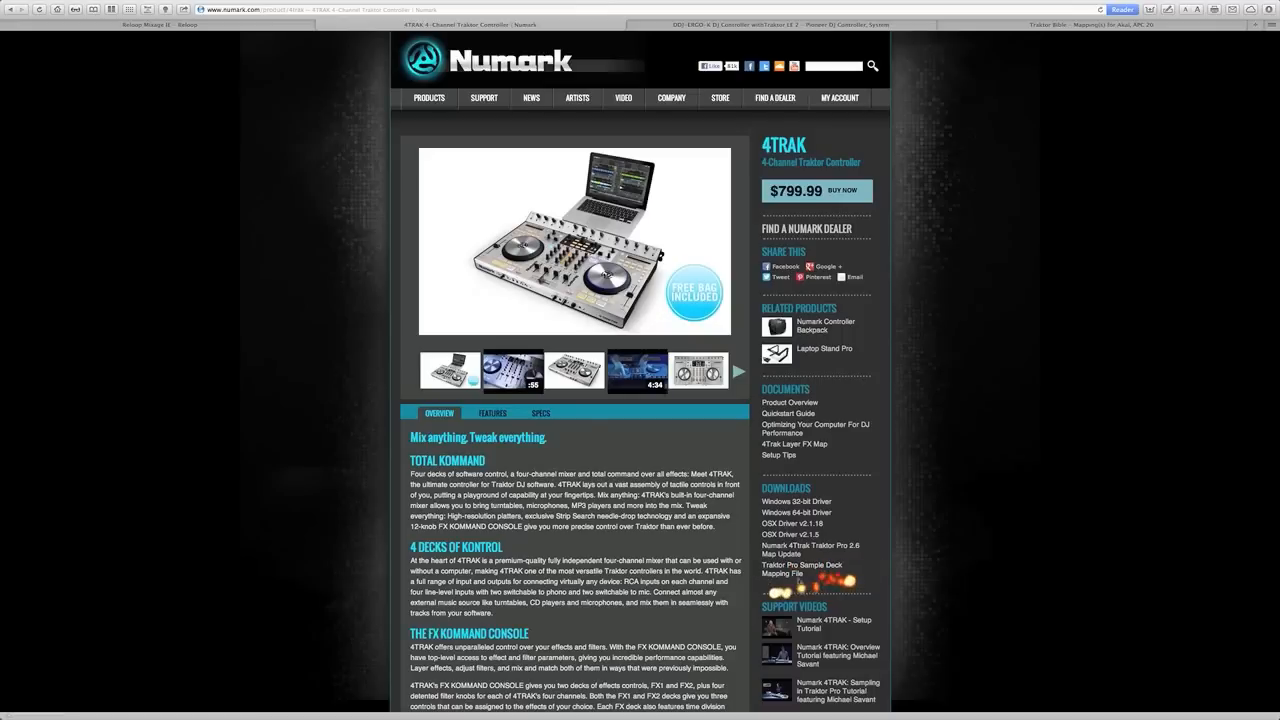
Bring up the Pioneer DDJ-ERGO-K product page from the open web pages
scroll(811, 579, down, 3)
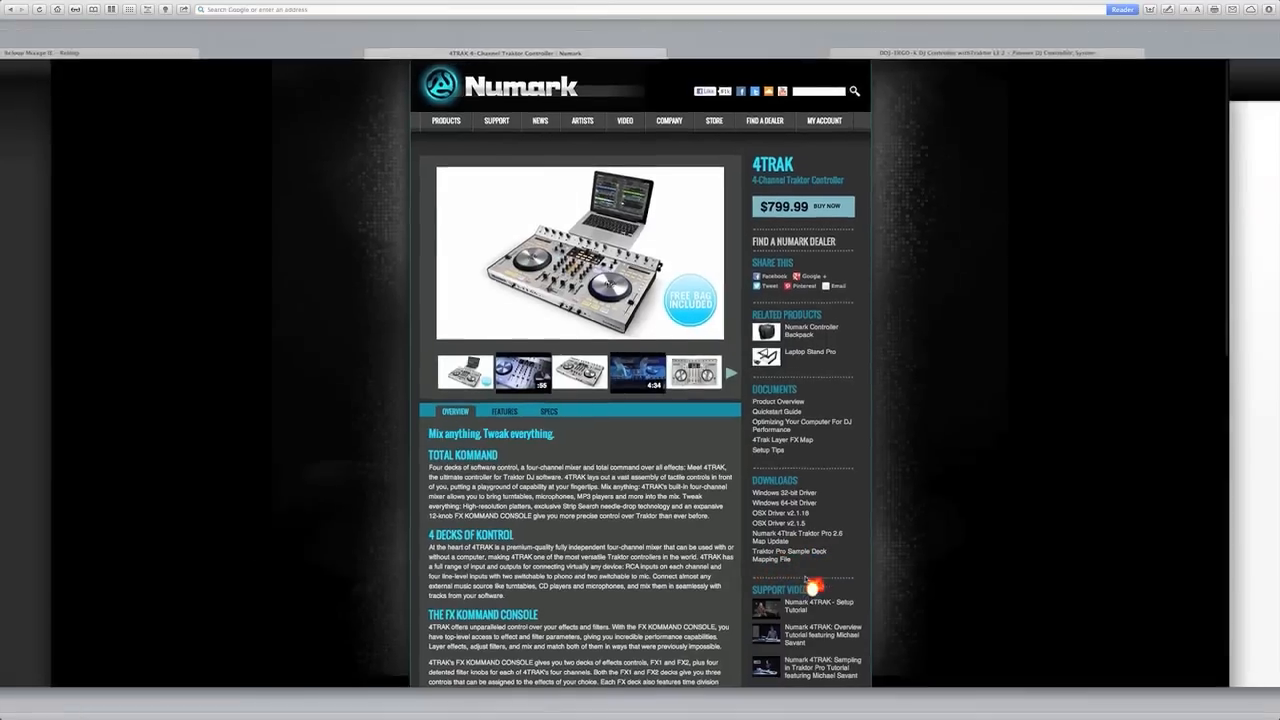
scroll(808, 578, right, 3)
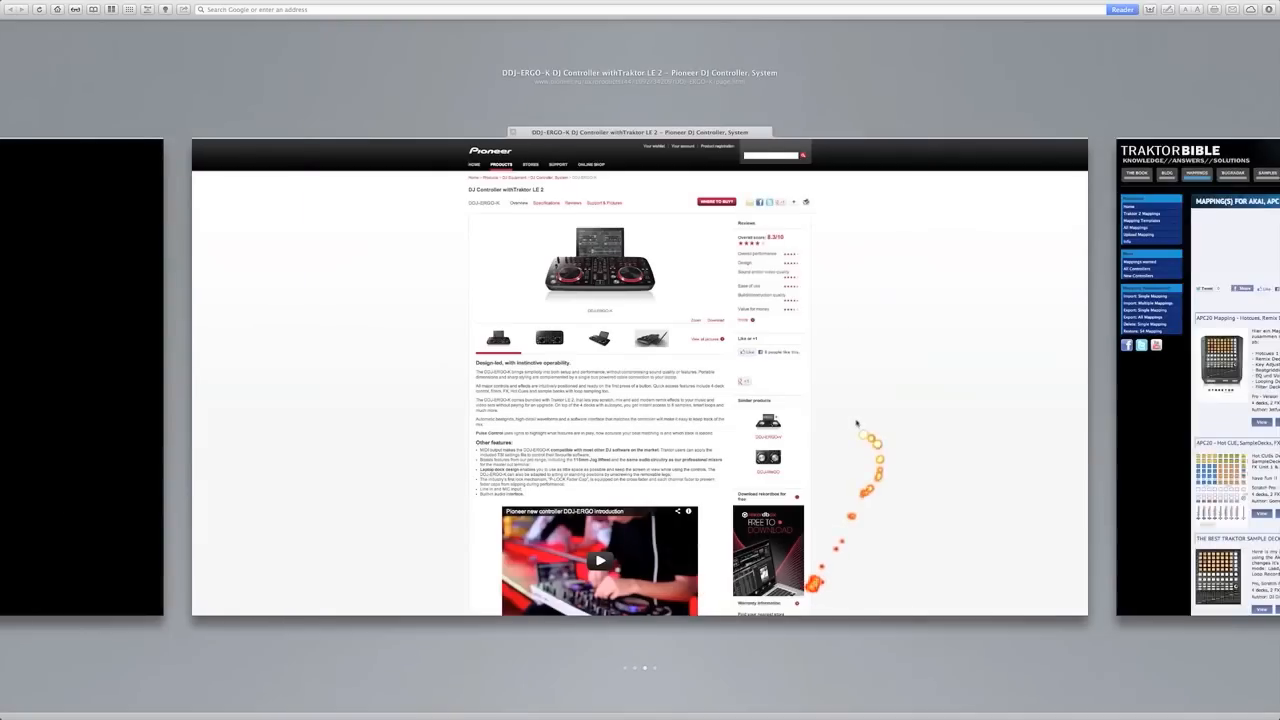
click(862, 430)
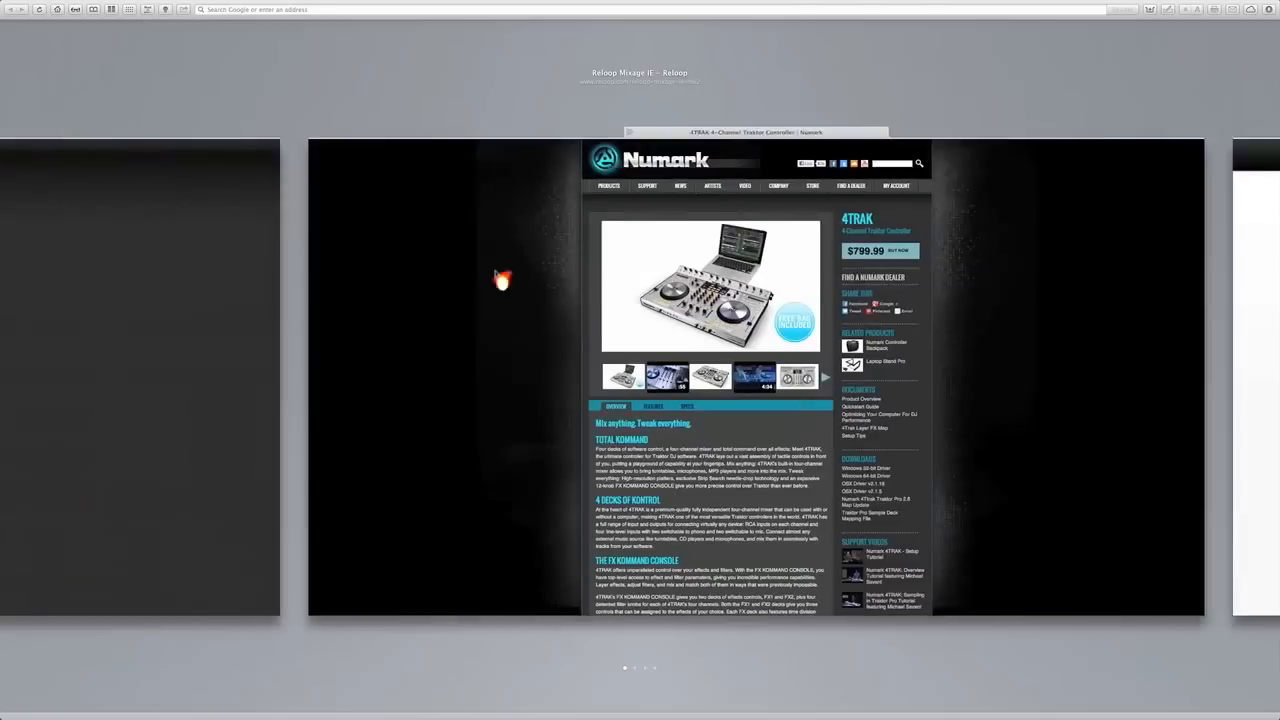
Open the Traktor Bible page with mappings for the Akai APC 20 and look through the user-made mappings offered
scroll(496, 274, right, 10)
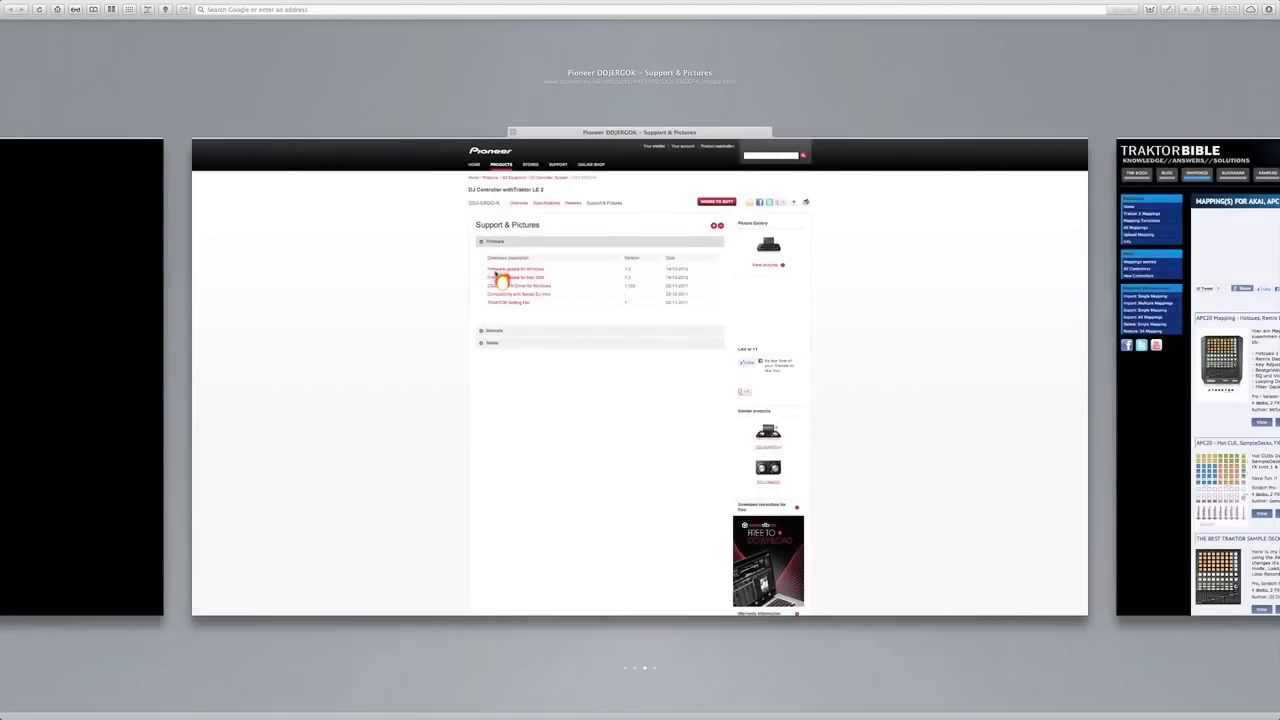
scroll(498, 279, right, 5)
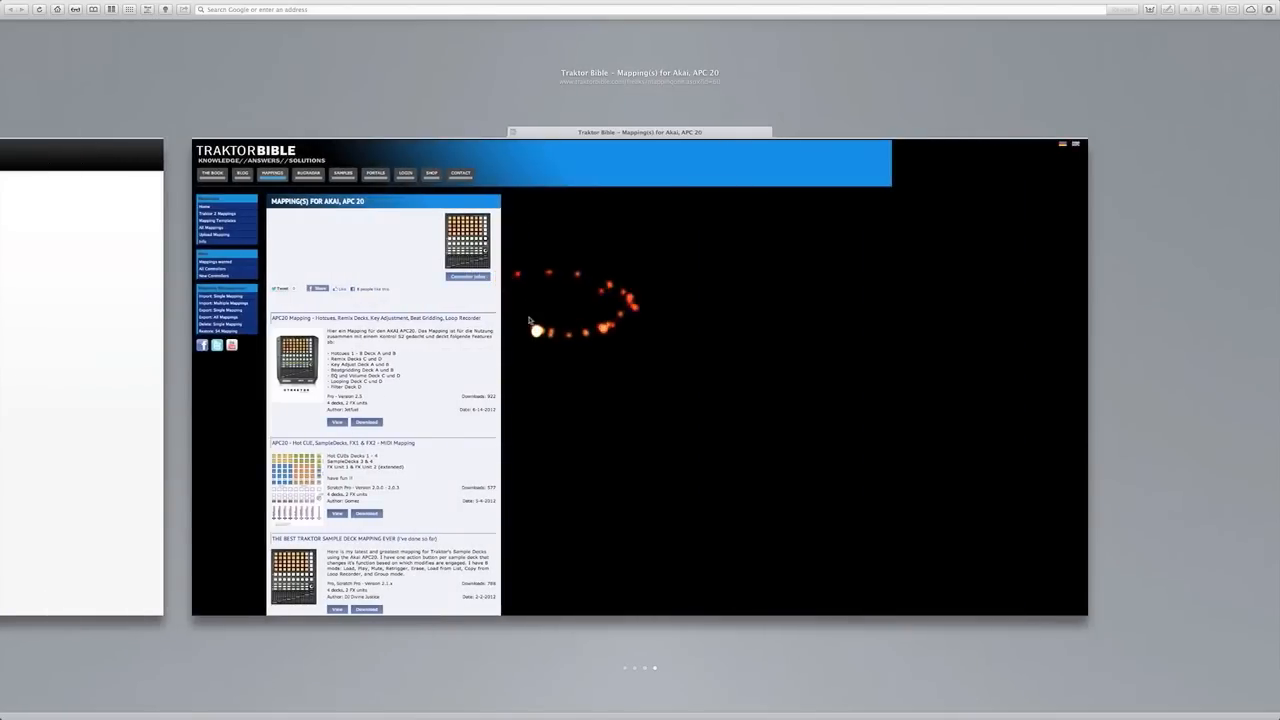
click(530, 321)
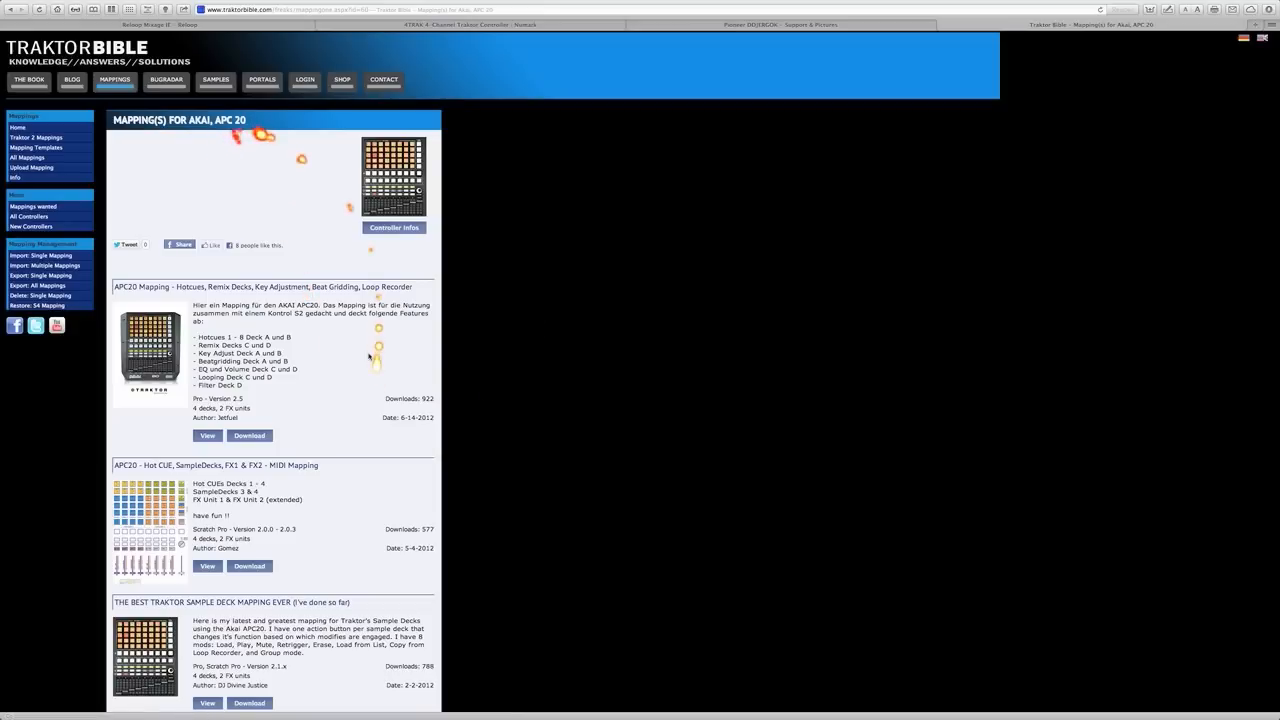
scroll(370, 350, down, 5)
scroll(370, 372, down, 2)
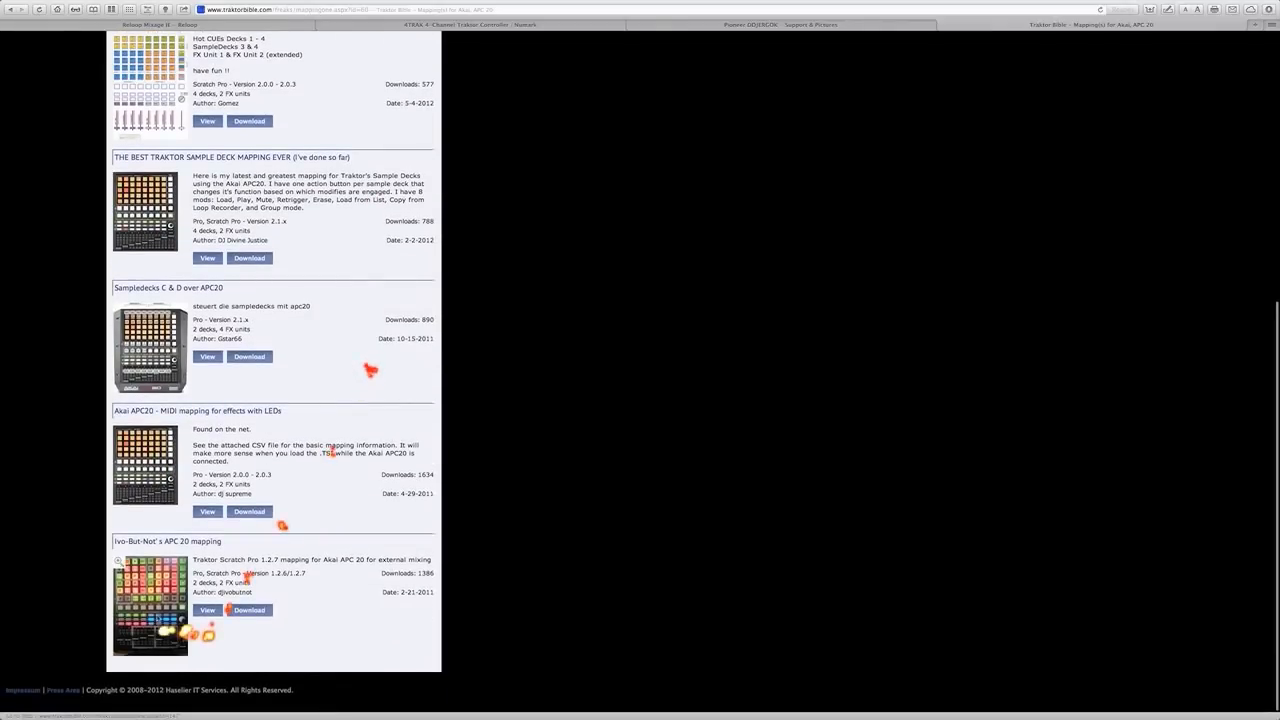
scroll(161, 614, up, 5)
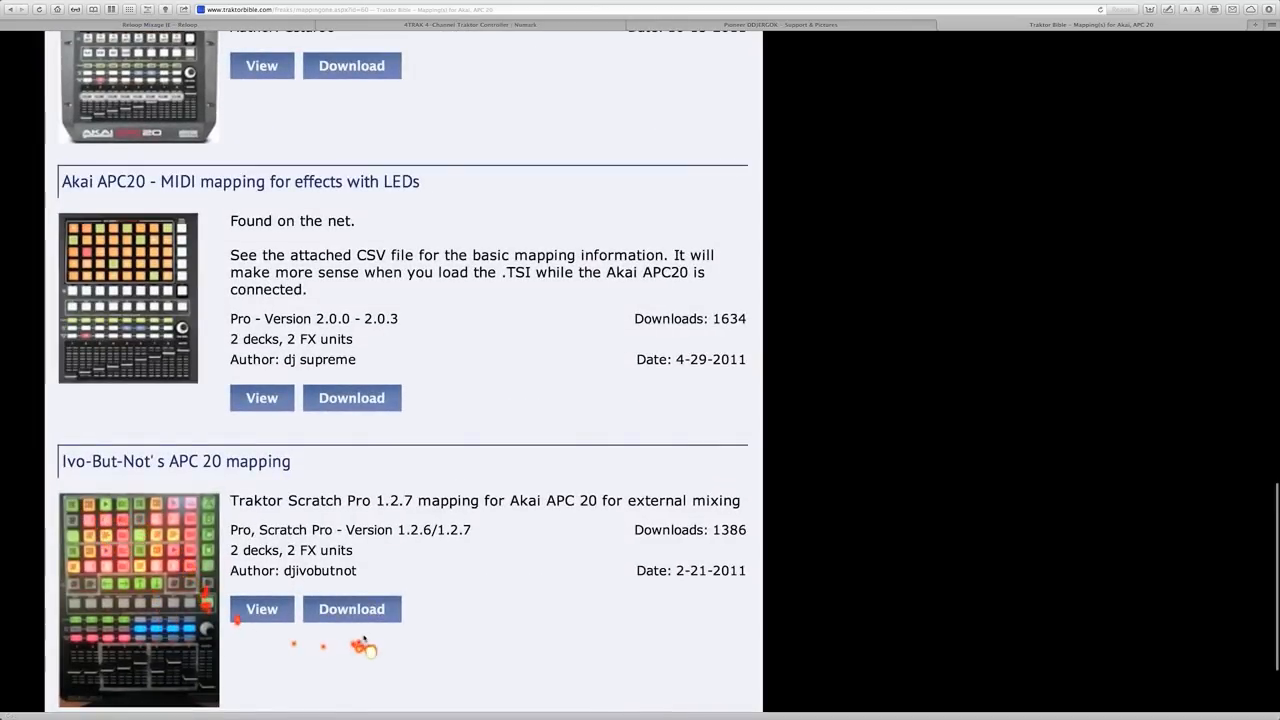
scroll(360, 600, down, 5)
scroll(358, 583, down, 5)
scroll(437, 386, up, 10)
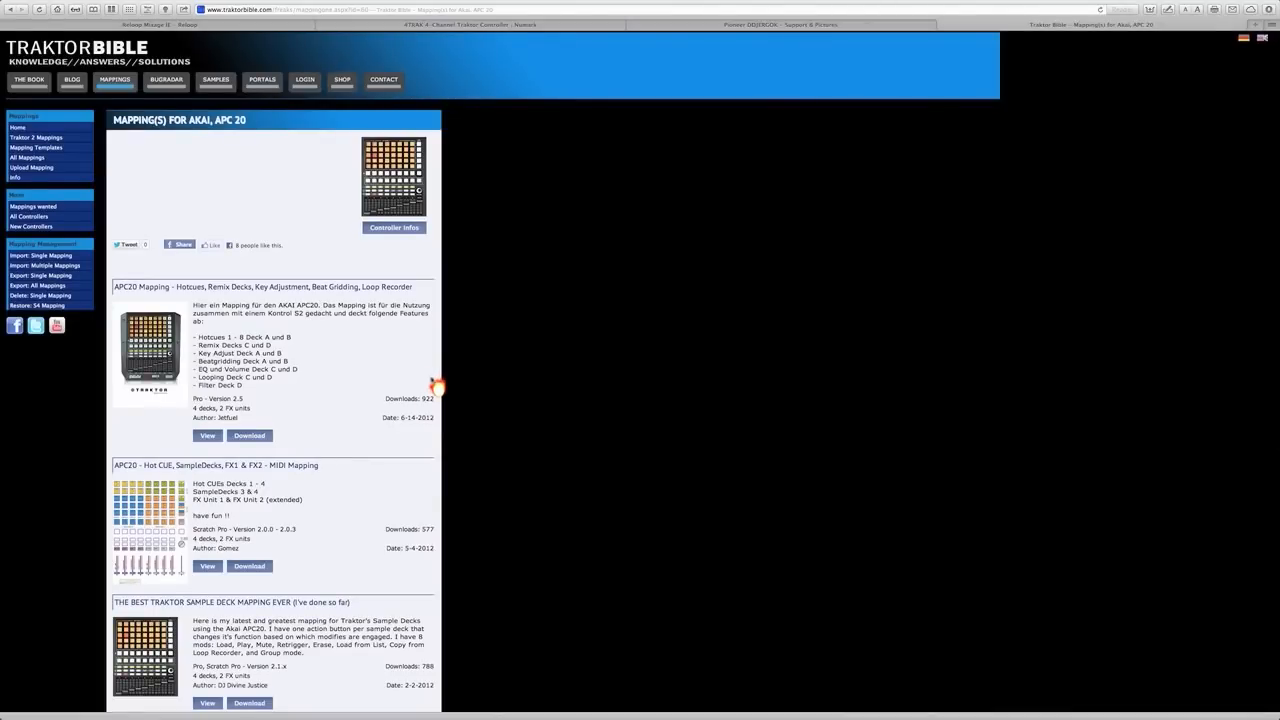
Return to the Reloop Mixage IE page and download the Mapping v1.0 (2 decks) file
key(super+shift+backslash)
scroll(438, 386, left, 10)
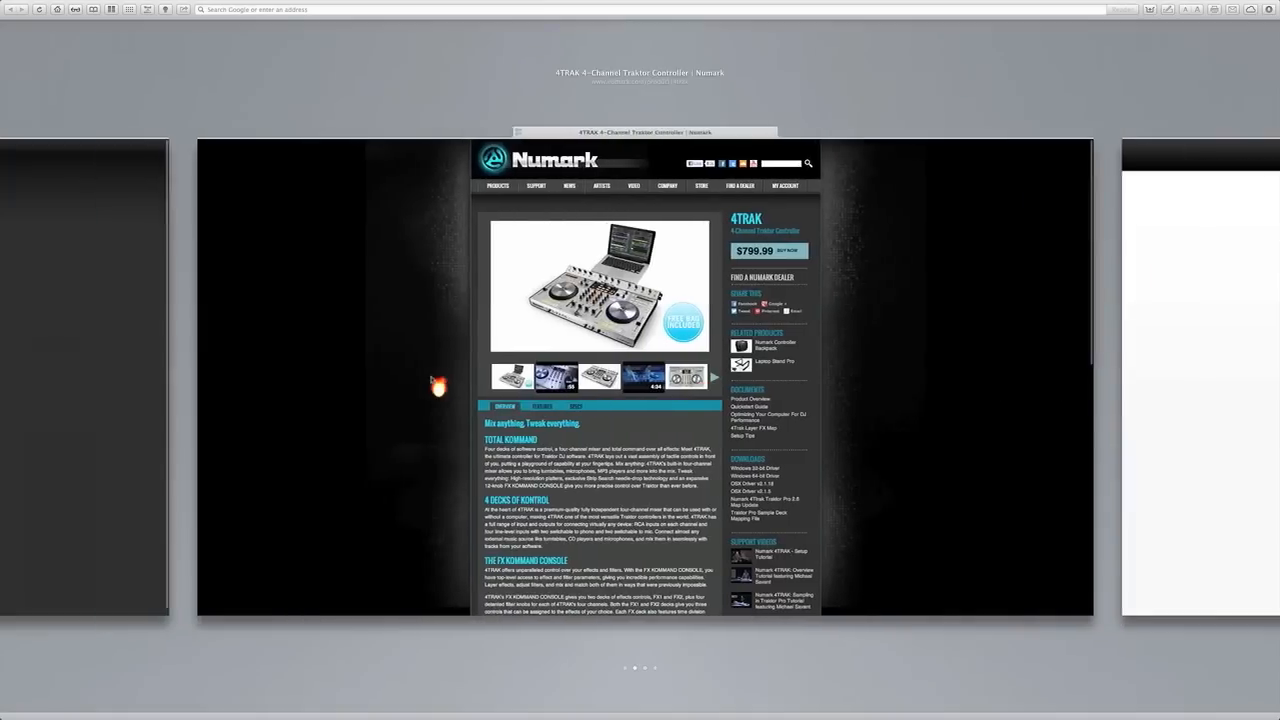
scroll(438, 386, left, 5)
click(421, 348)
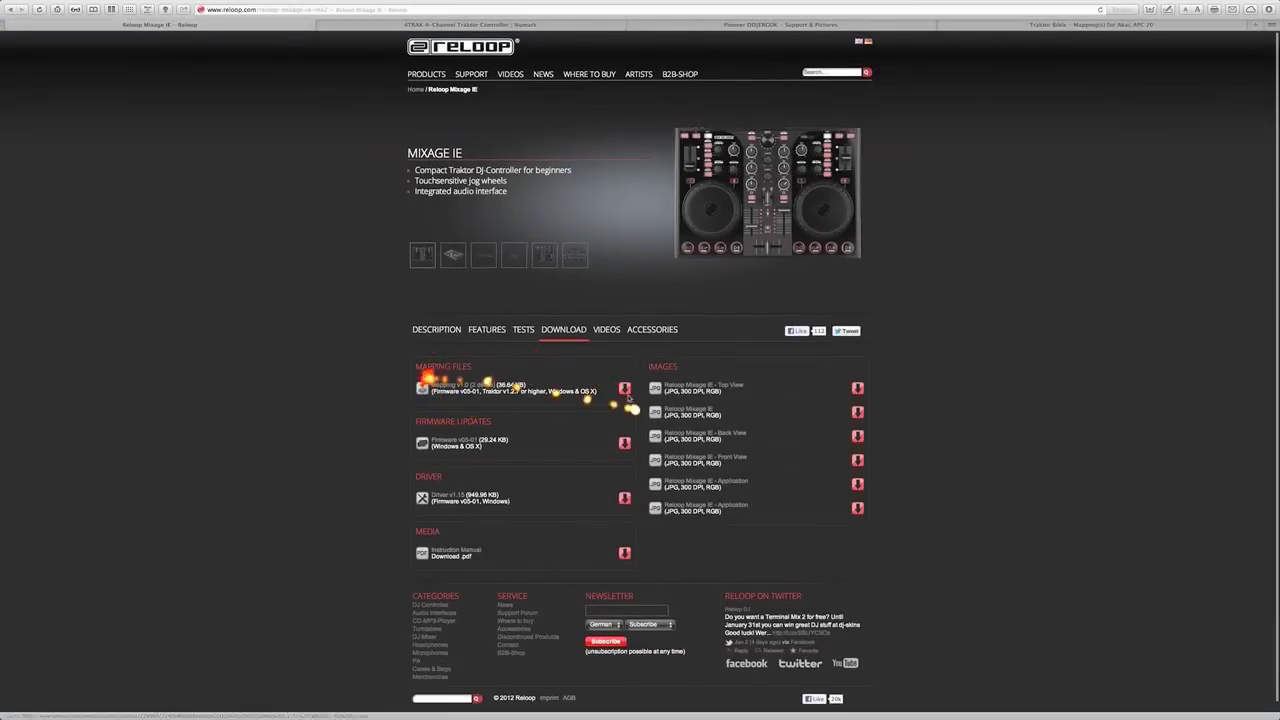
click(625, 389)
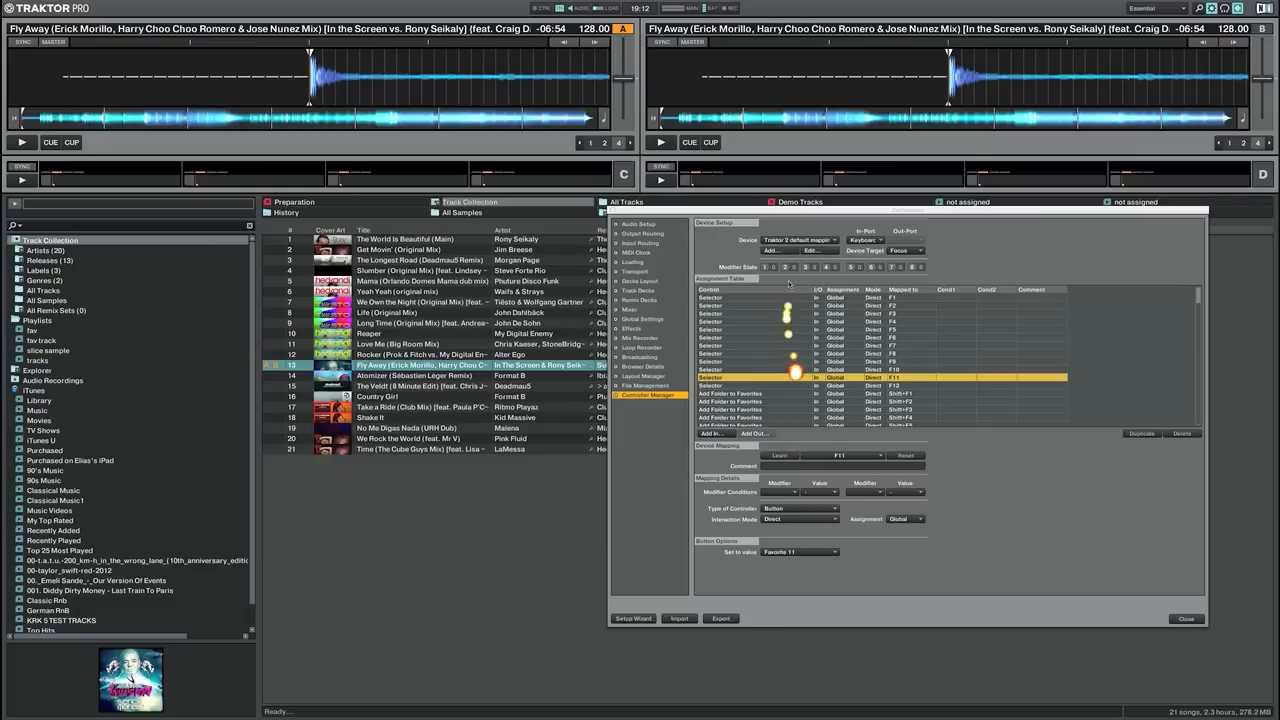
Back in Traktor, add a device by importing Mixage IE Mk2 V1.0.tsi from the Downloads folder
click(784, 251)
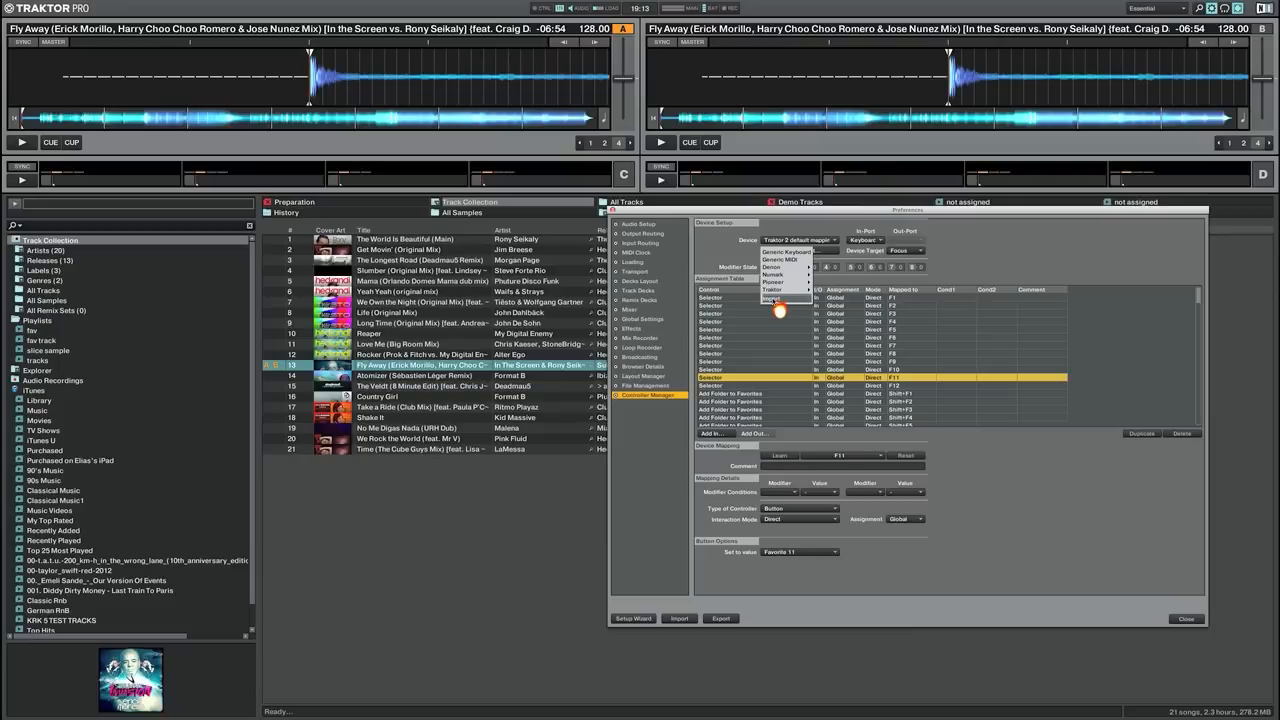
click(776, 300)
drag(680, 128, 489, 196)
click(315, 304)
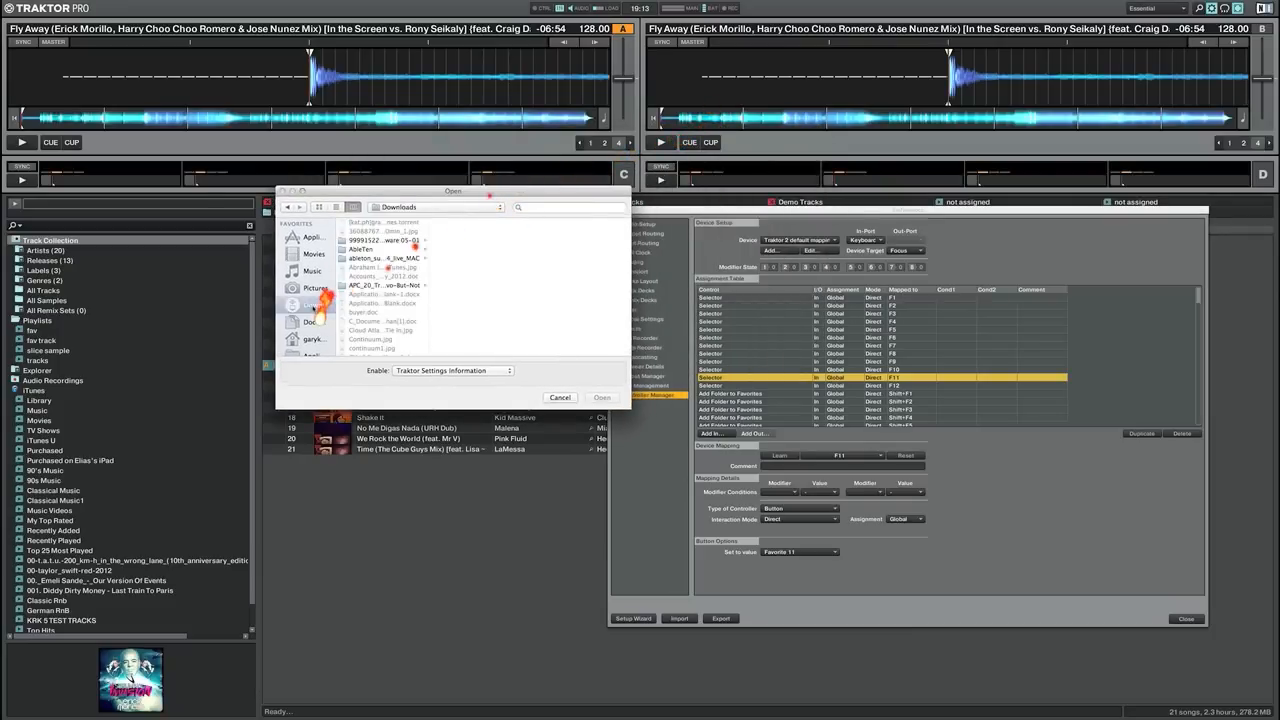
scroll(372, 305, down, 5)
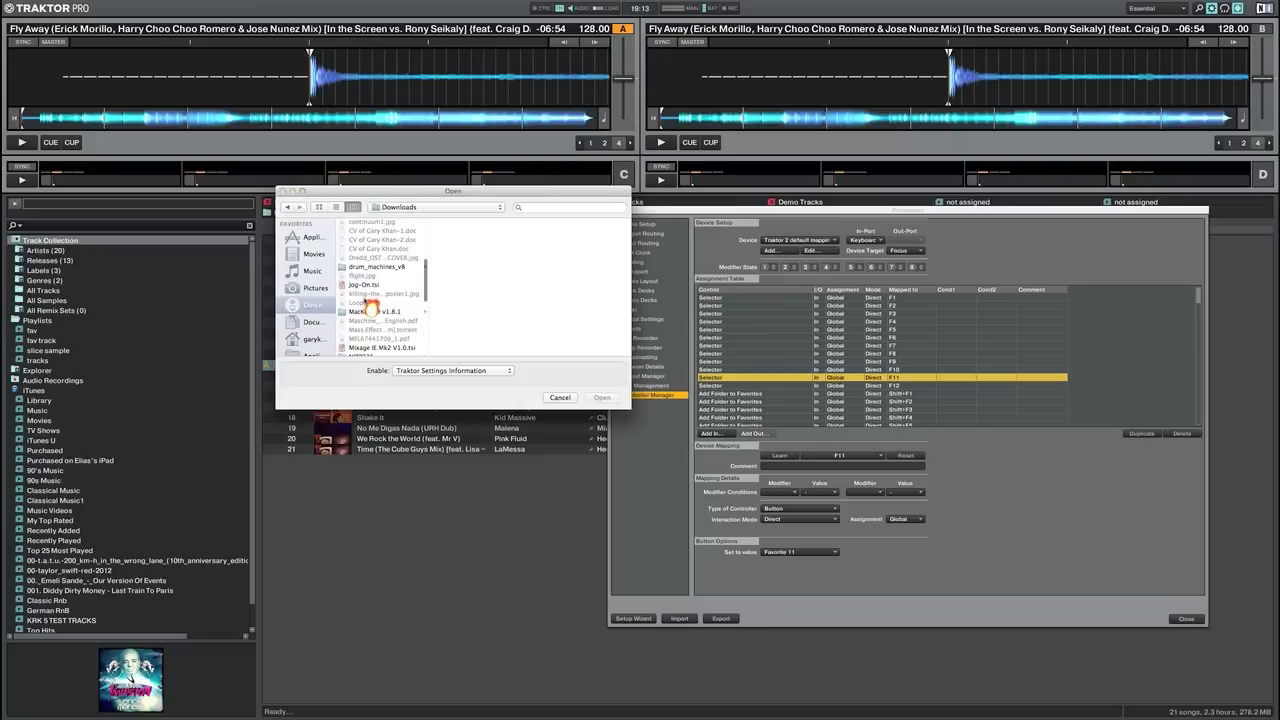
click(377, 348)
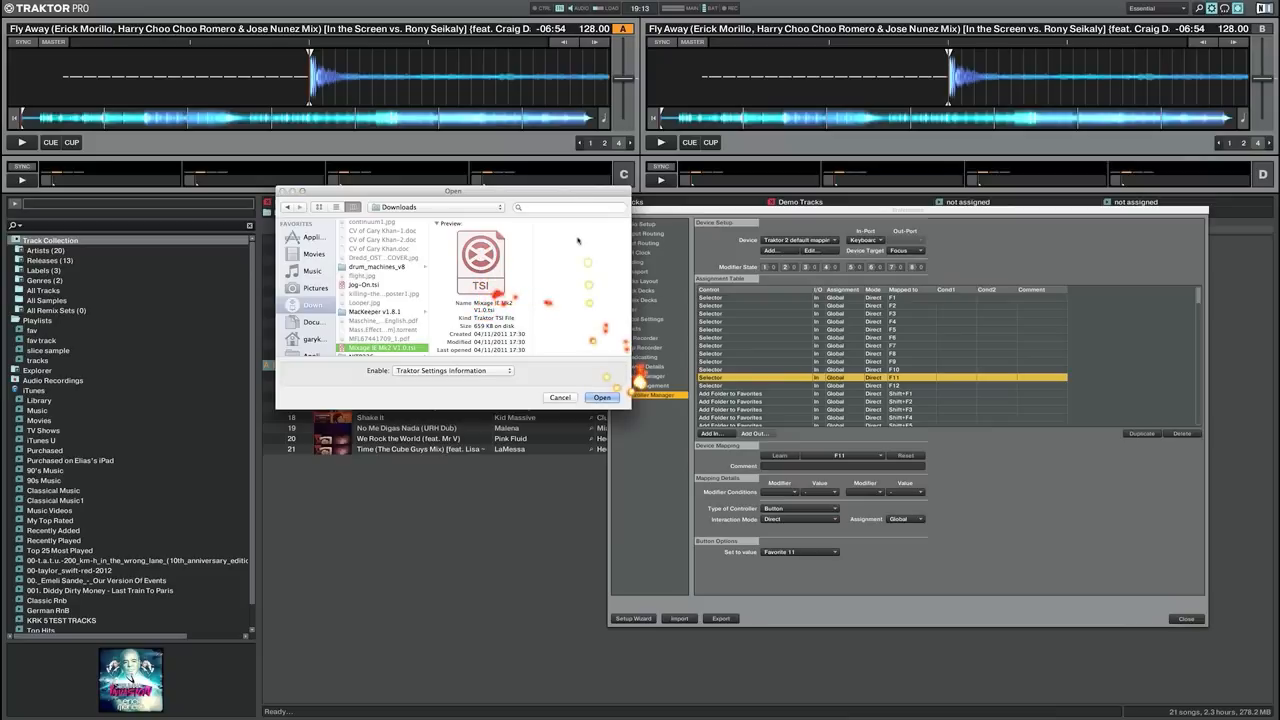
drag(573, 193, 537, 220)
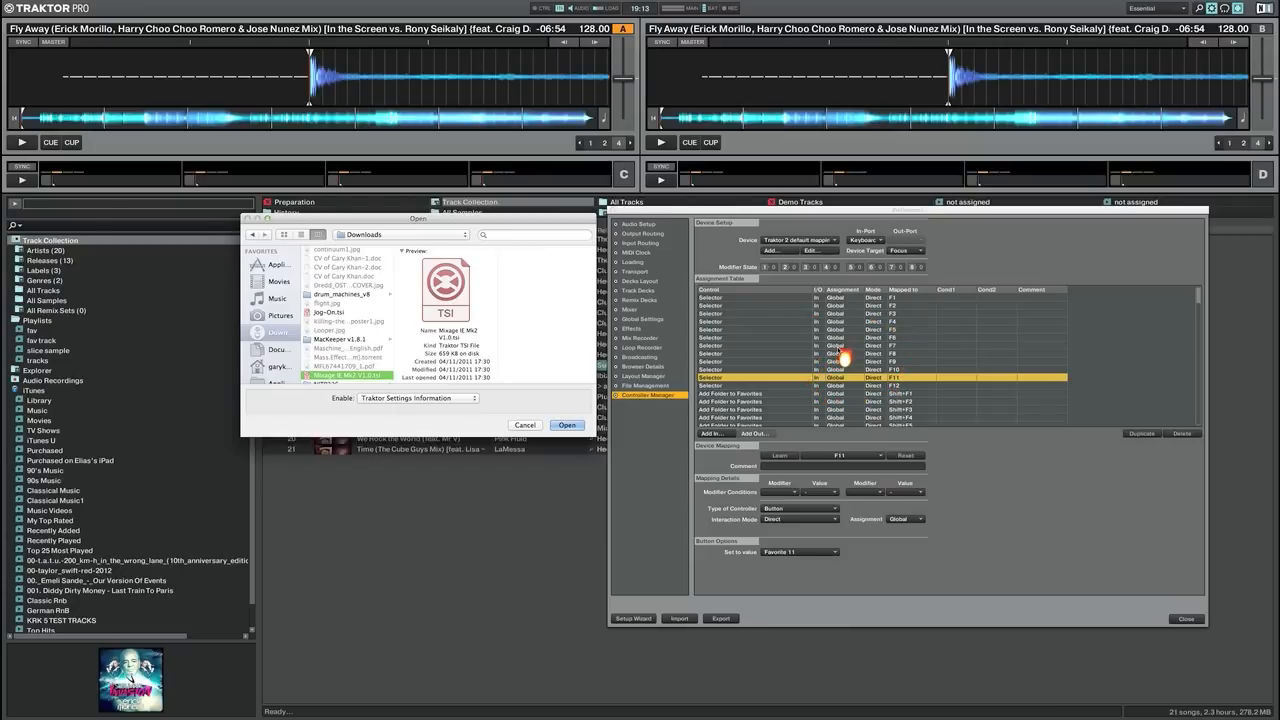
click(567, 426)
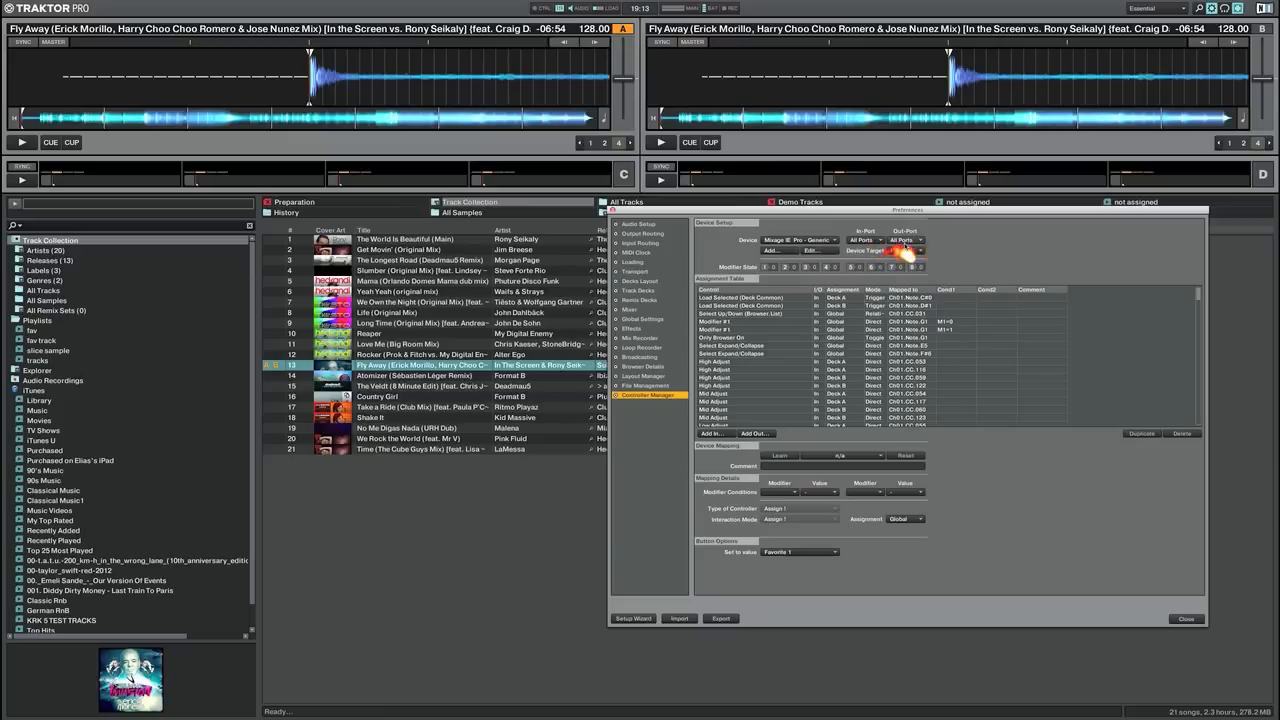
Examine the imported Mixage IE assignment table and the mapping details of its Load Selected and Modifier #1 entries
scroll(790, 360, down, 5)
scroll(791, 360, down, 4)
scroll(850, 358, up, 8)
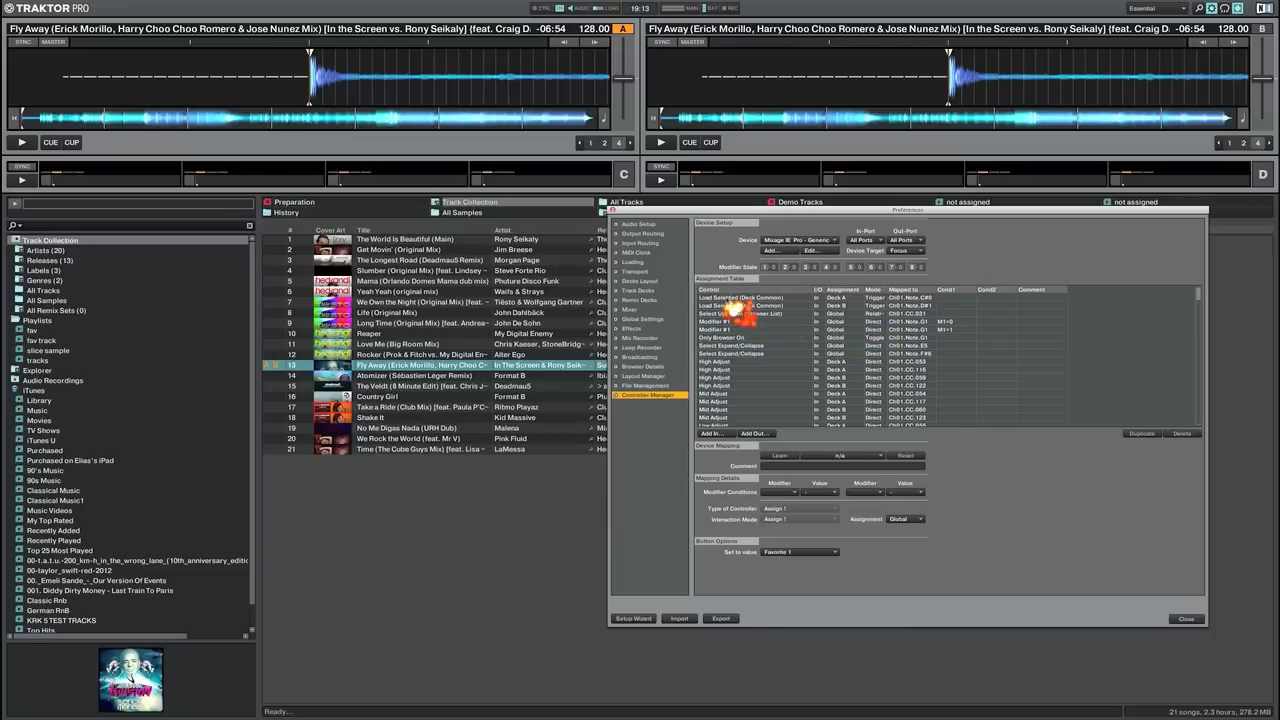
click(738, 300)
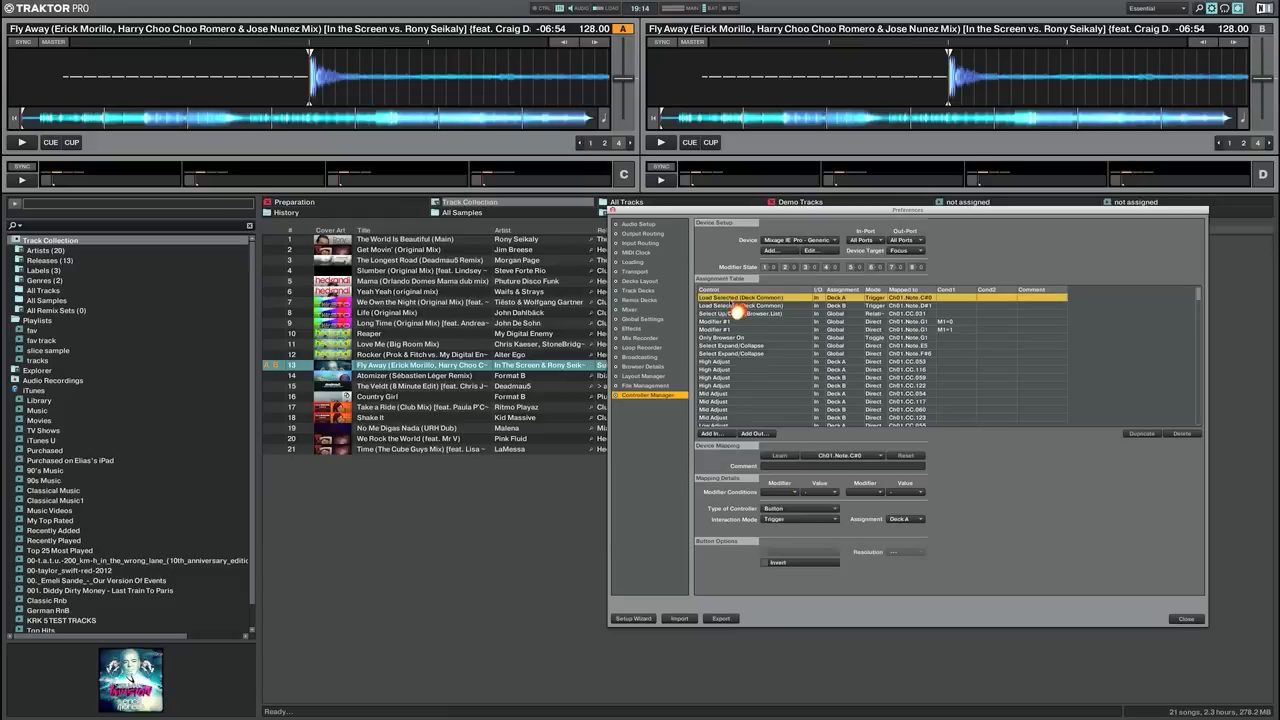
drag(734, 321, 730, 340)
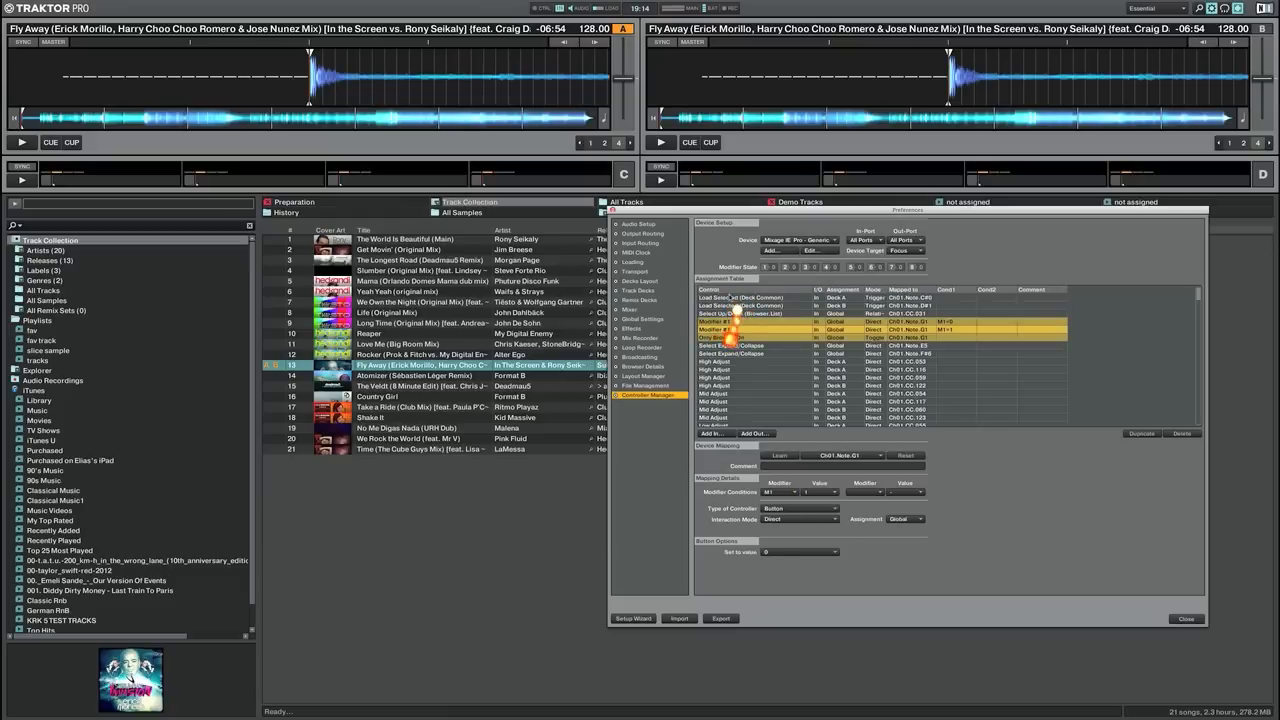
click(735, 298)
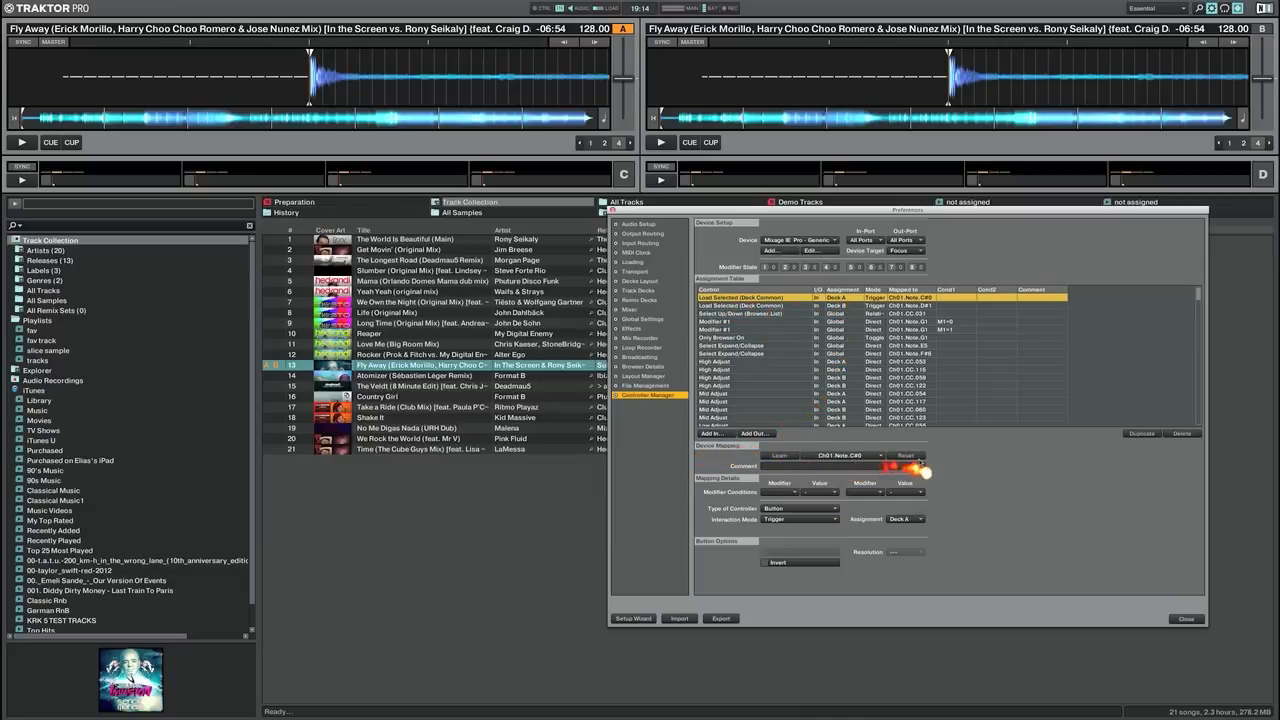
Inspect the MIDI channel choices and Learn function for Deck A's Load Selected entry, and view the Deck B entry's mapping
click(881, 456)
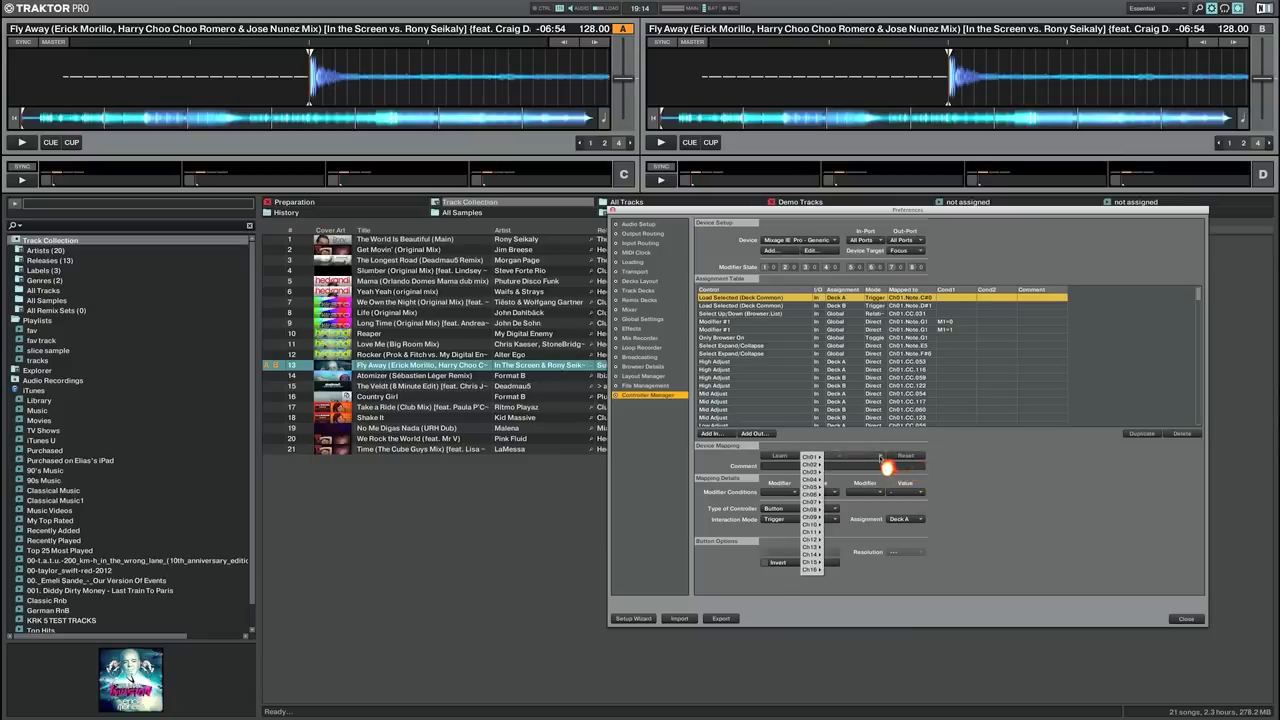
click(980, 486)
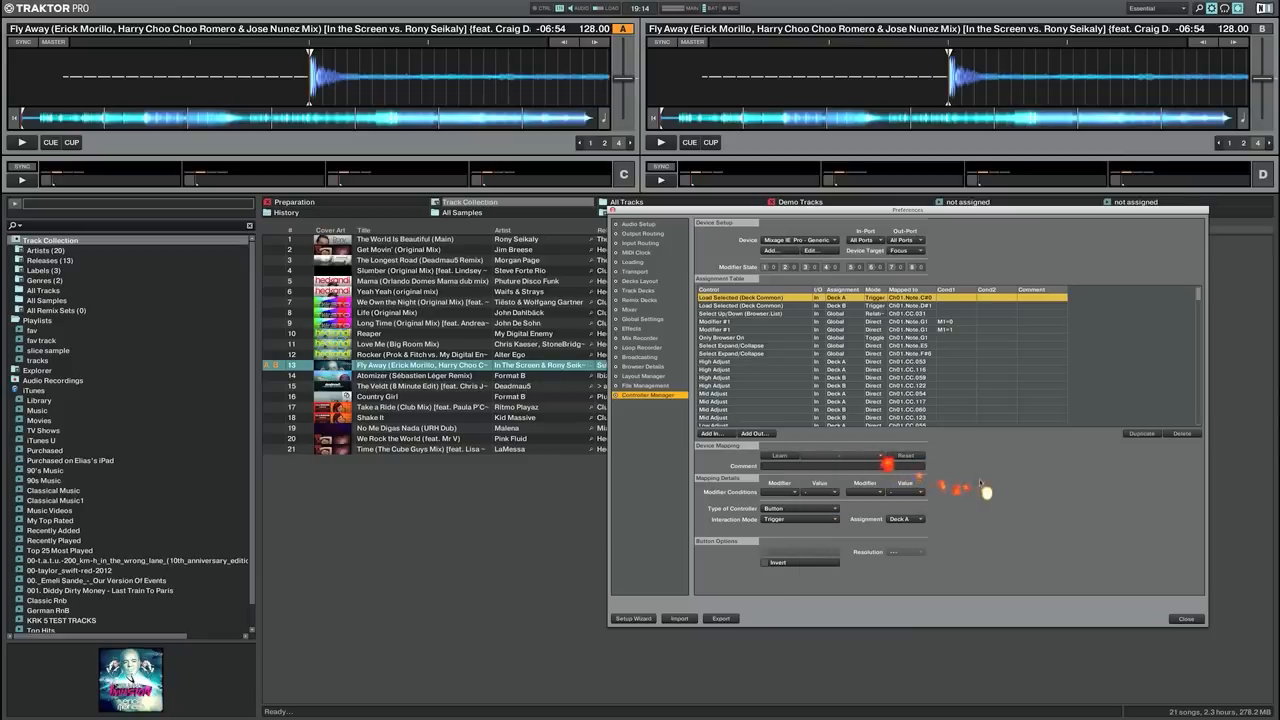
click(785, 458)
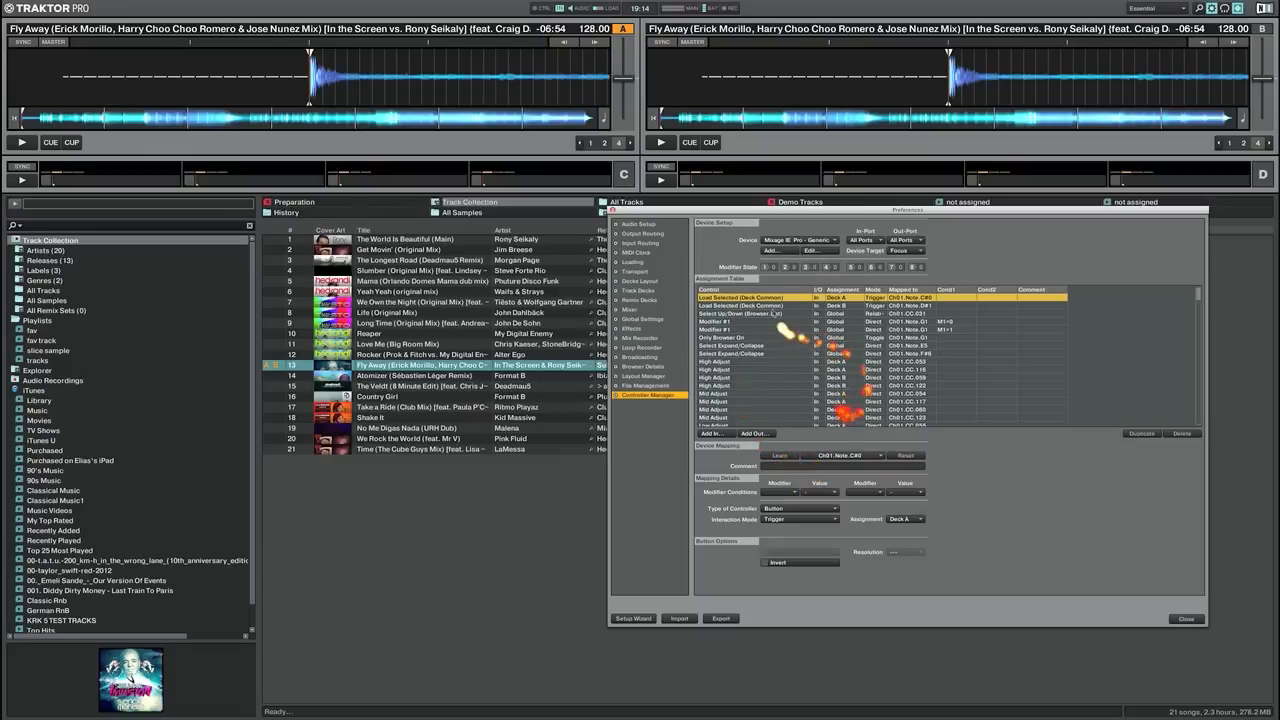
click(770, 306)
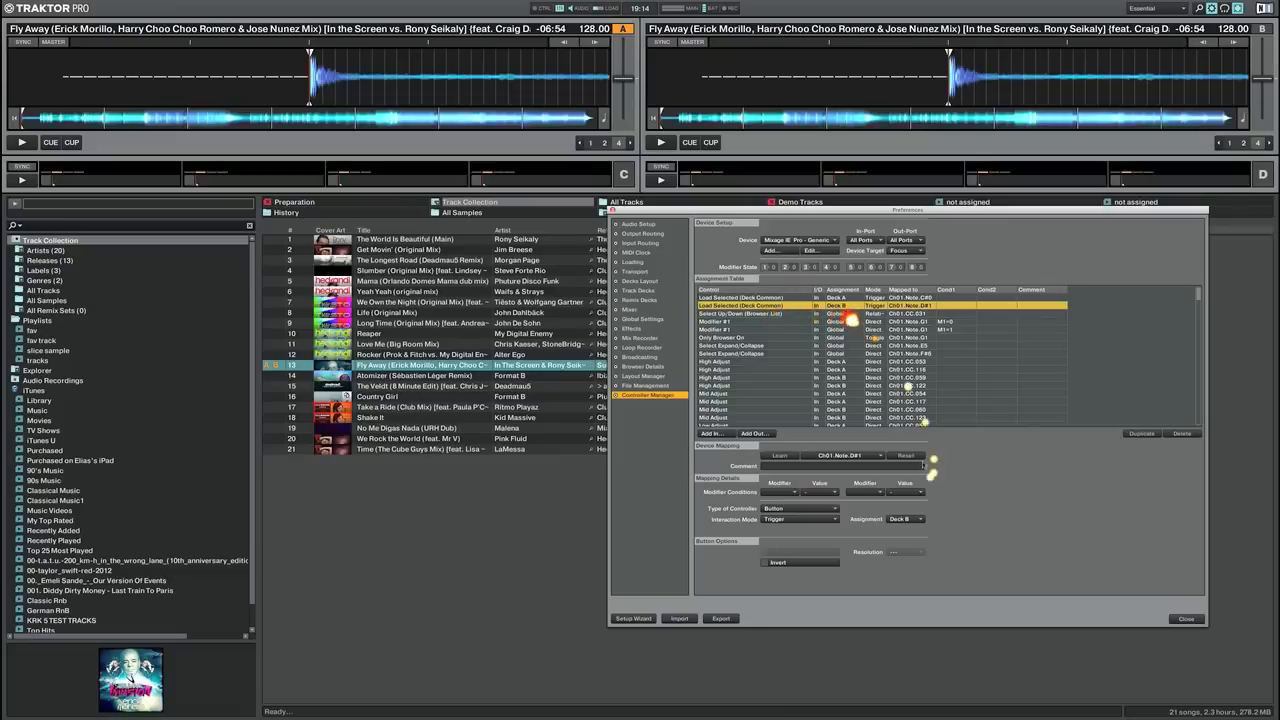
Inspect the MIDI note assignment of Deck B's Load Selected entry and switch its Learn mode on and off
click(879, 456)
click(969, 459)
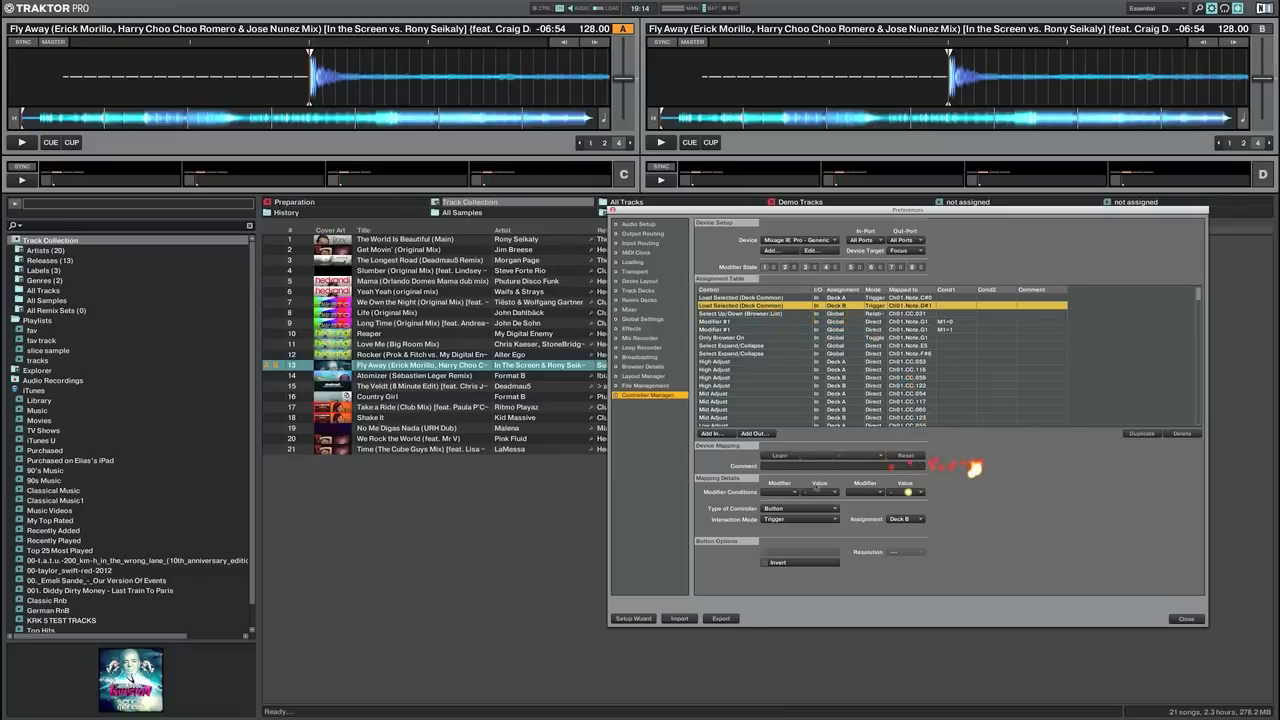
click(780, 458)
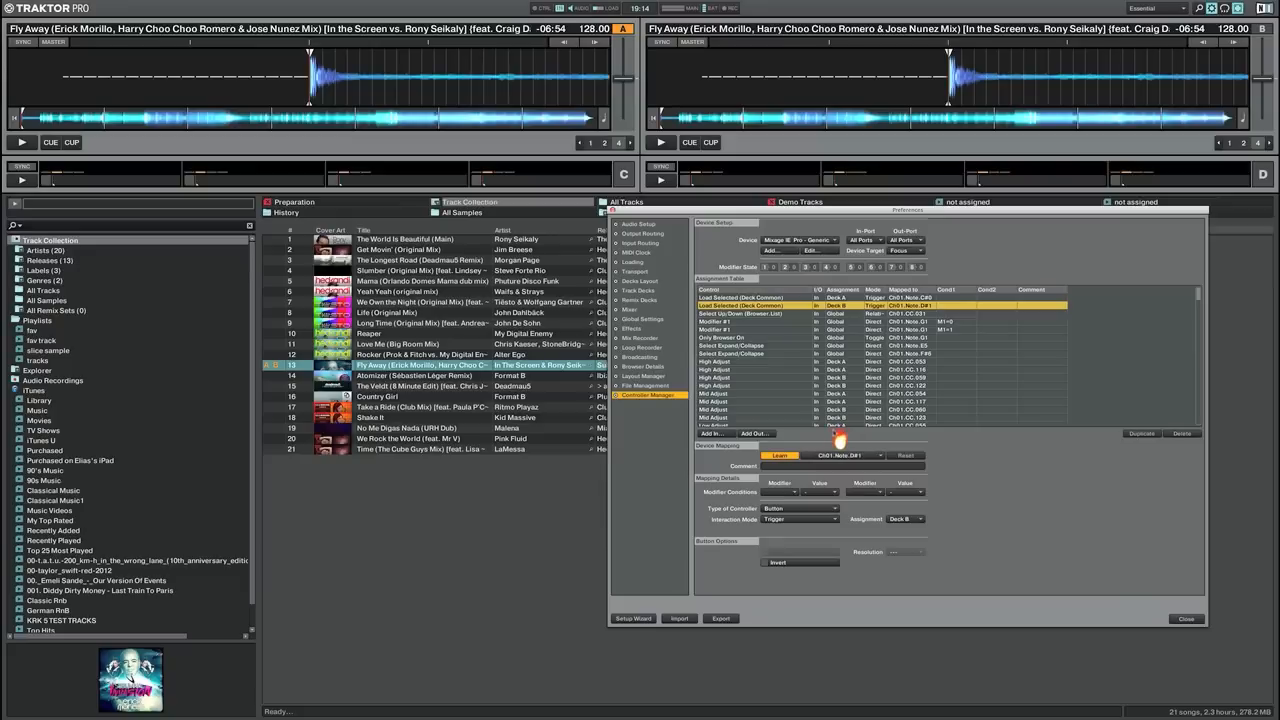
click(778, 458)
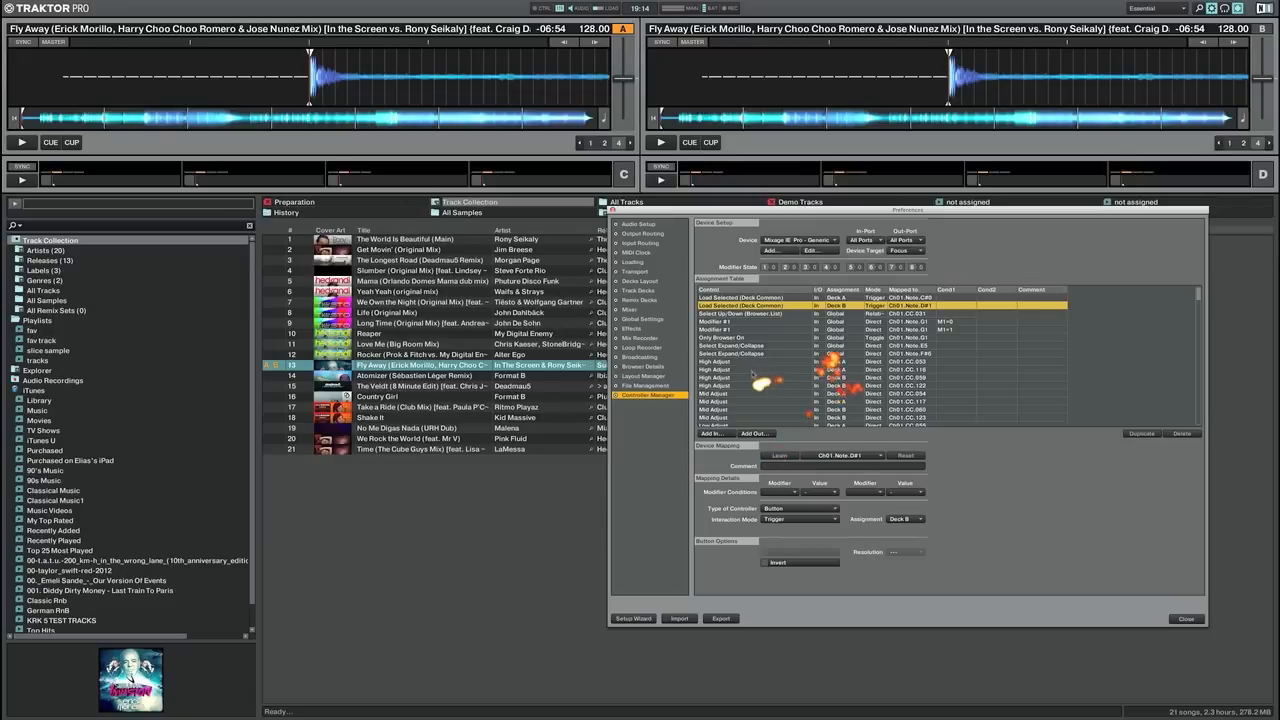
Examine the entries further down the assignment table and view the mapping details of Deck B's Loop Set
scroll(762, 378, down, 5)
scroll(776, 360, down, 4)
click(783, 354)
click(784, 385)
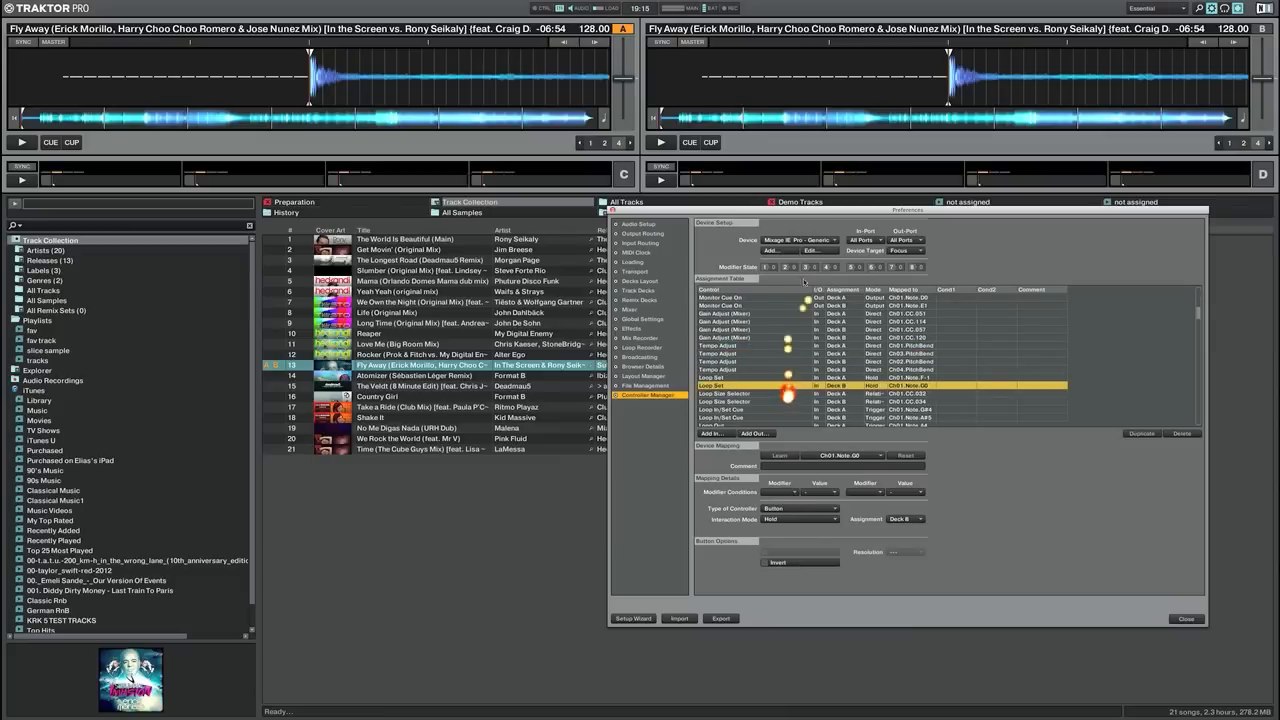
Select the first Mixage IE Pro device, inspect its High Adjust and Monitor Cue On output mappings for Deck A, and close the preferences
click(824, 242)
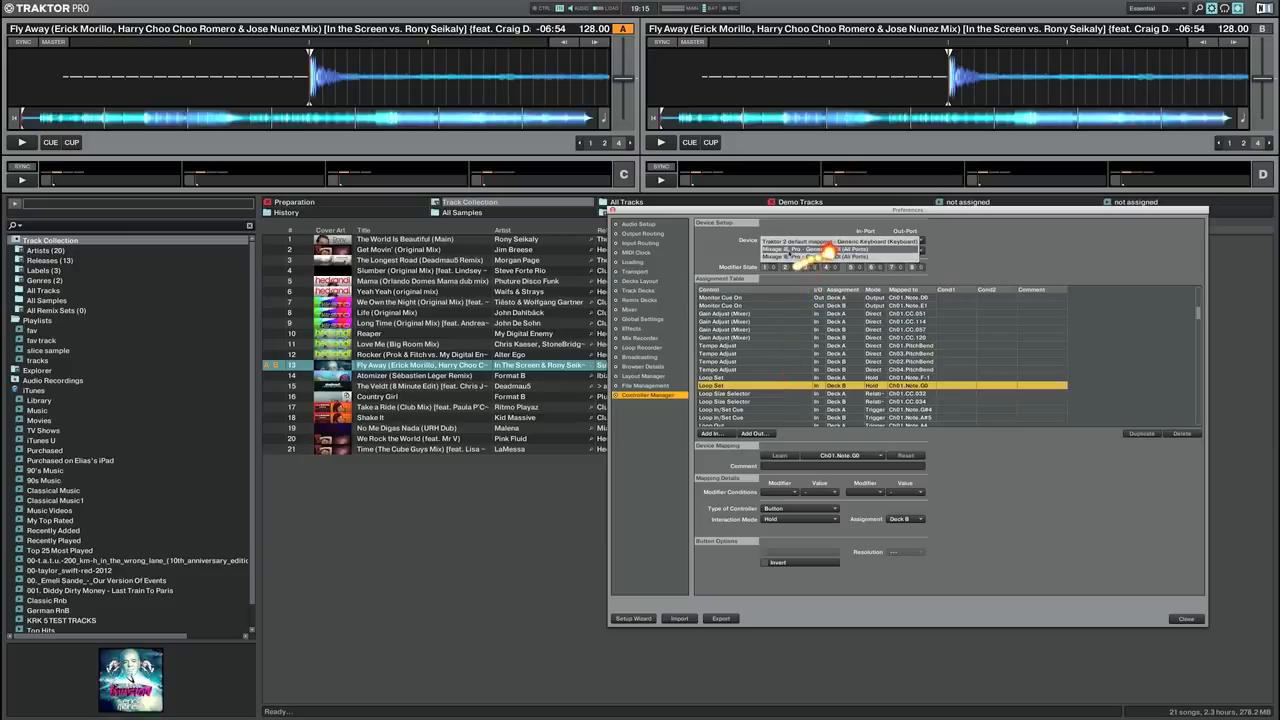
click(793, 251)
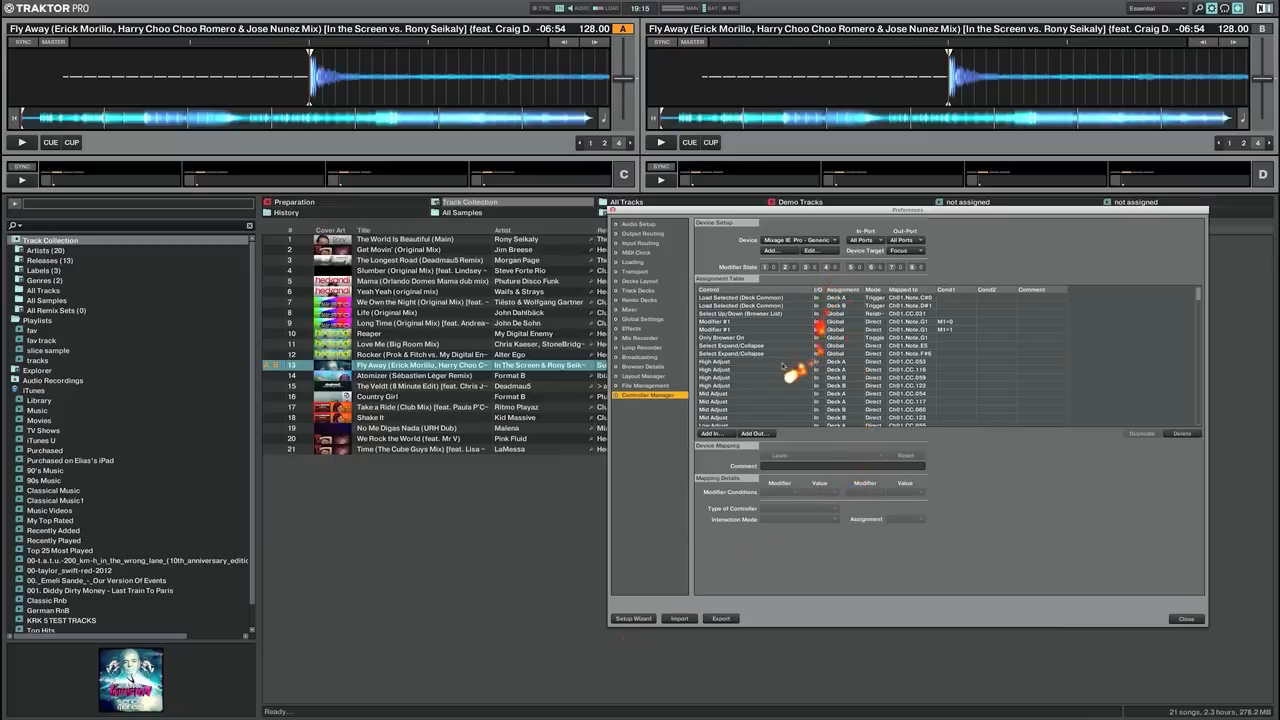
click(787, 363)
scroll(789, 385, down, 5)
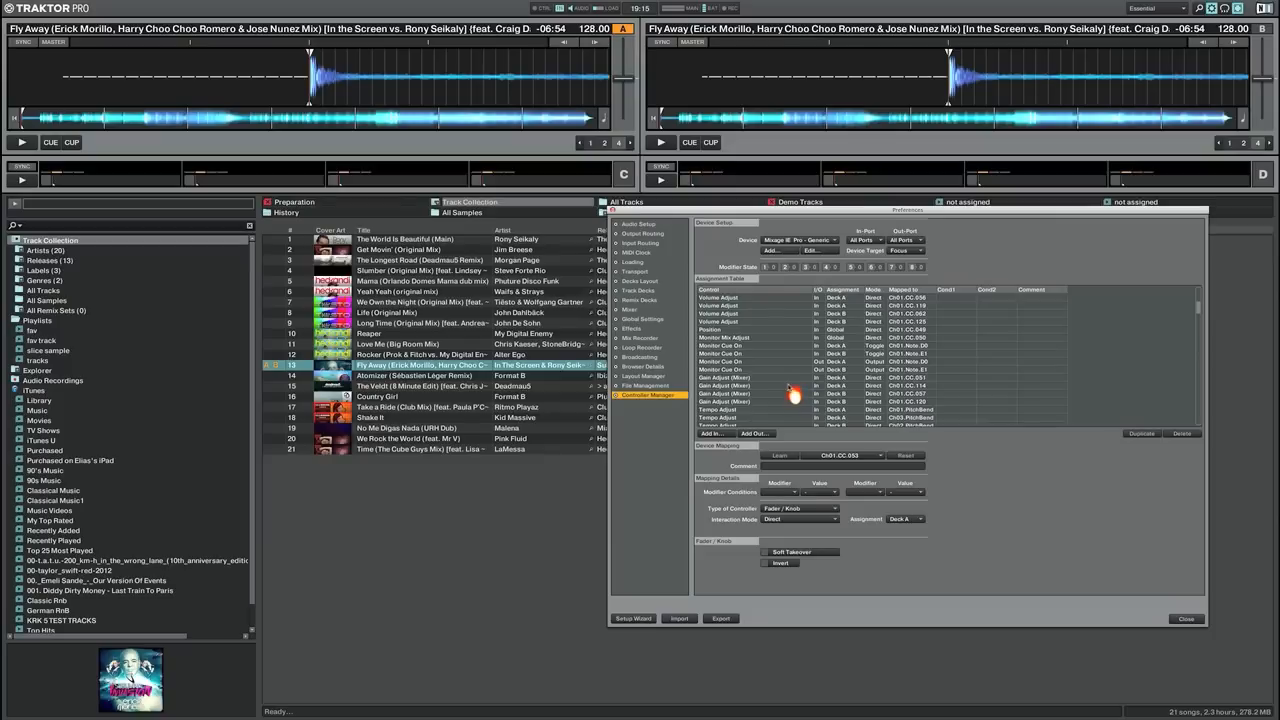
click(788, 462)
click(771, 361)
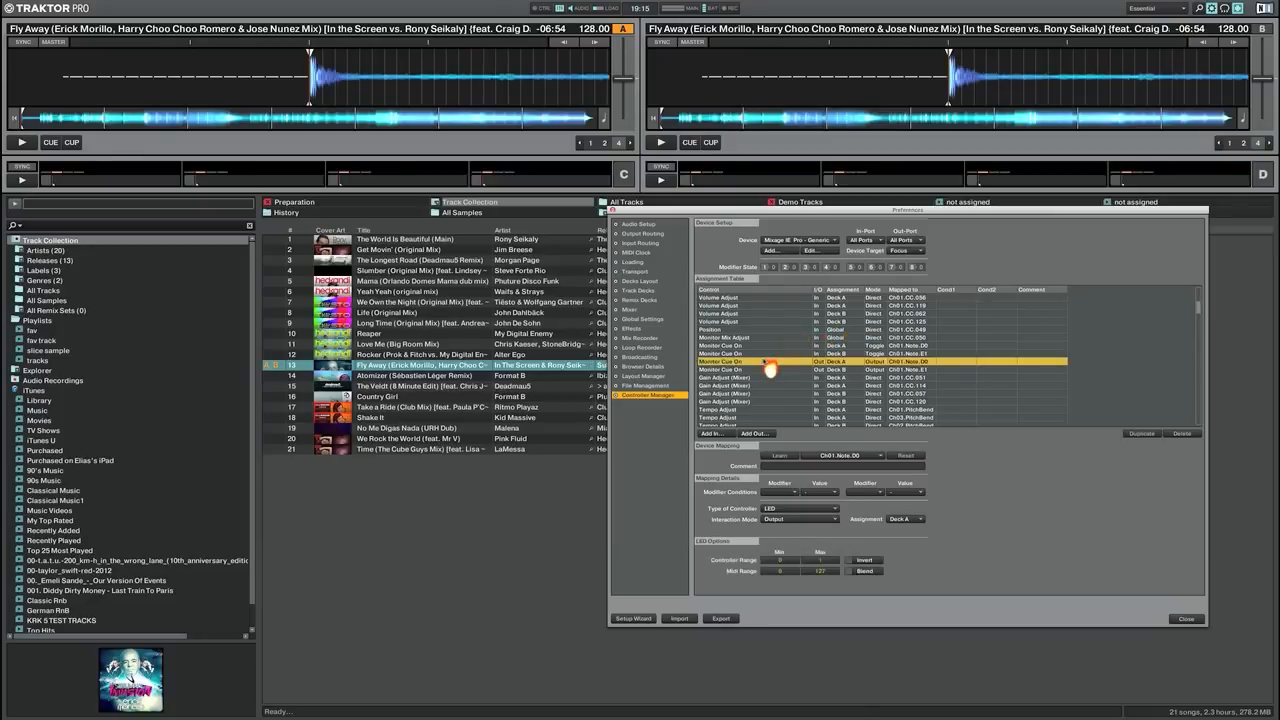
scroll(770, 380, down, 5)
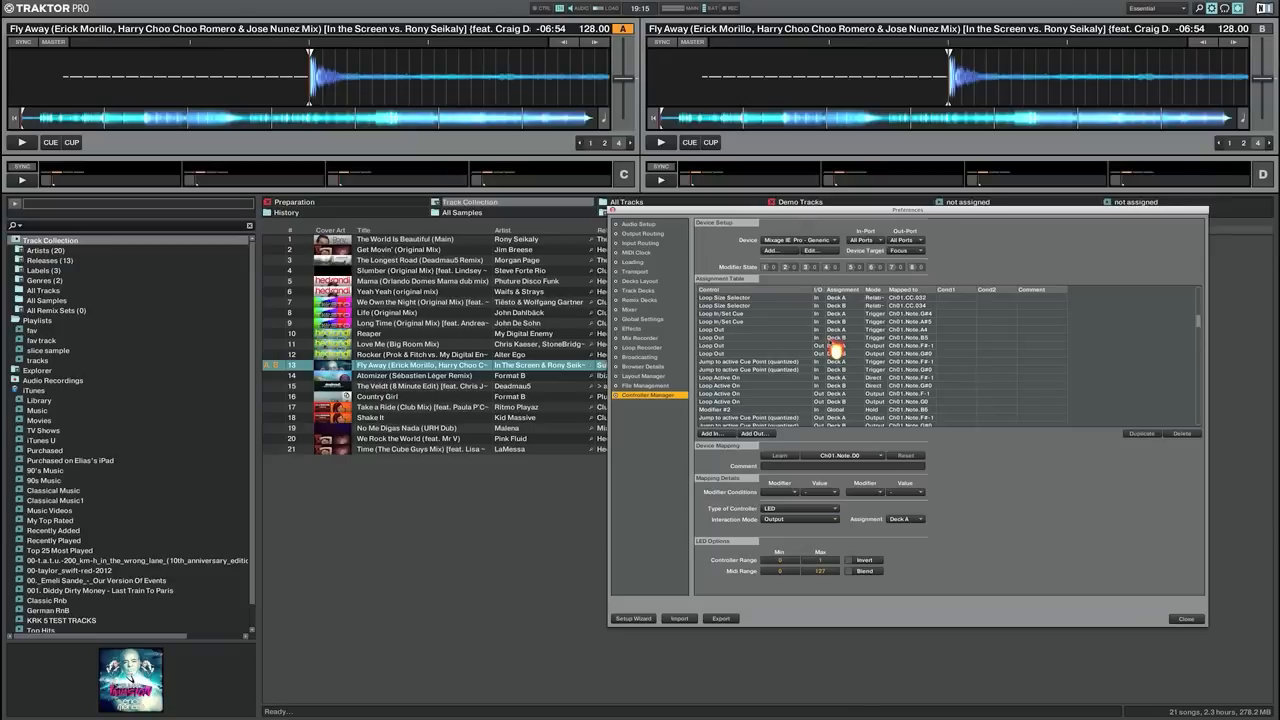
click(1185, 619)
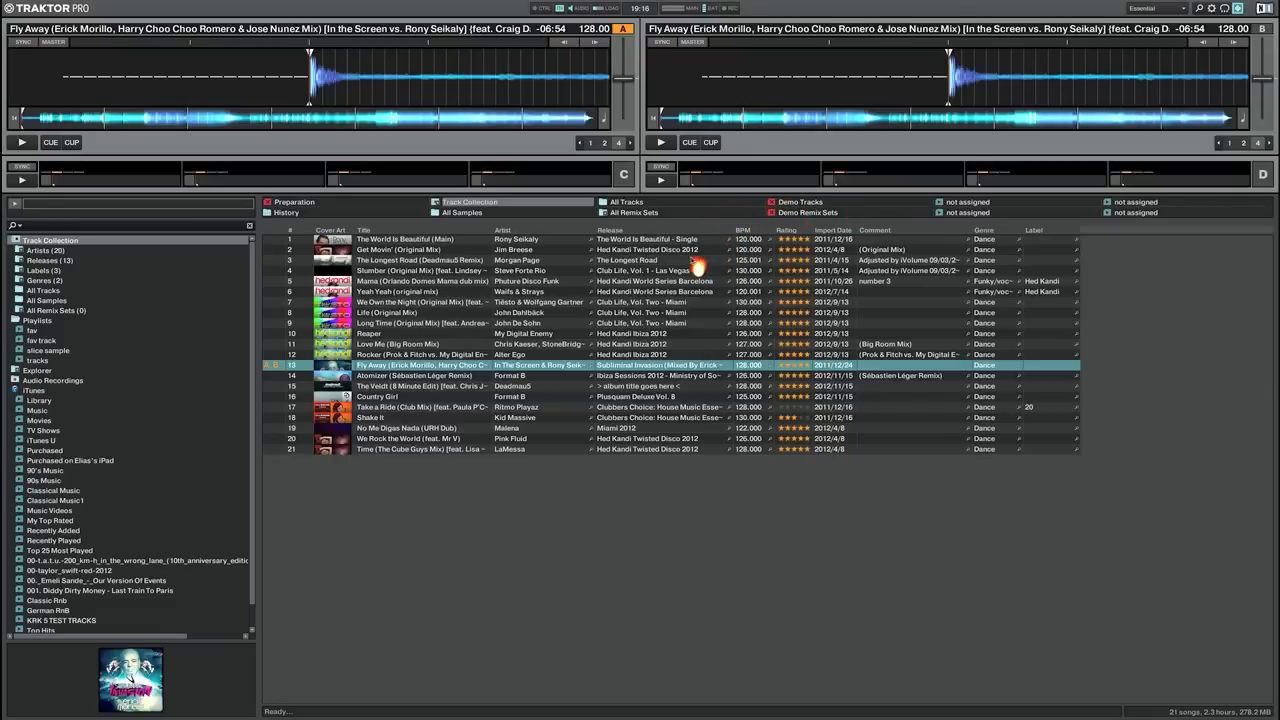
Preview the Extended and Essential layouts, and set the Browser layout
click(1185, 12)
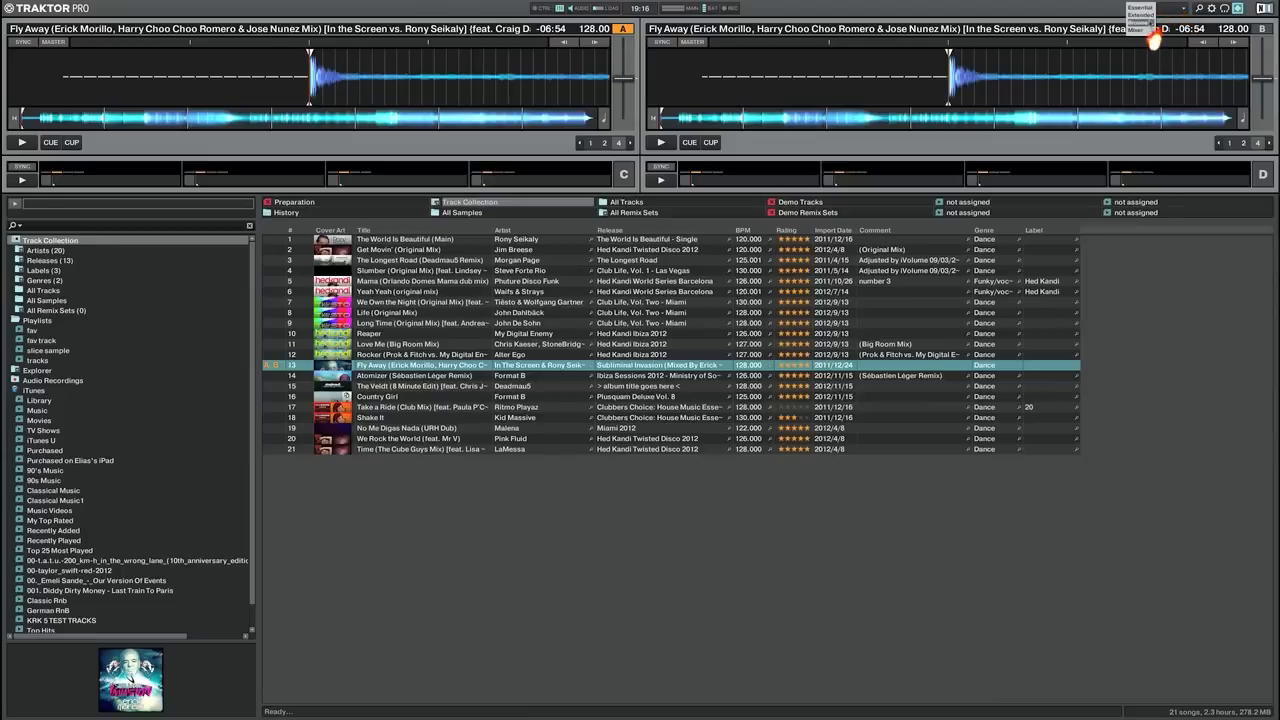
click(1150, 15)
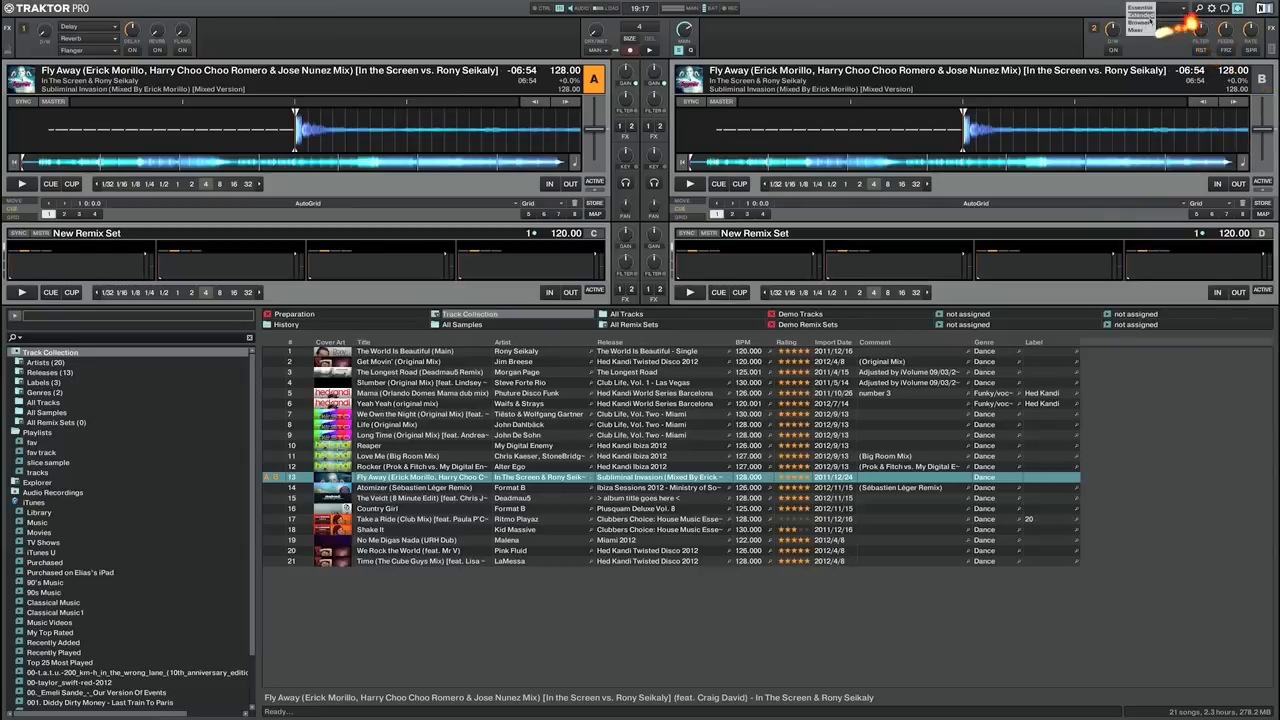
click(1161, 10)
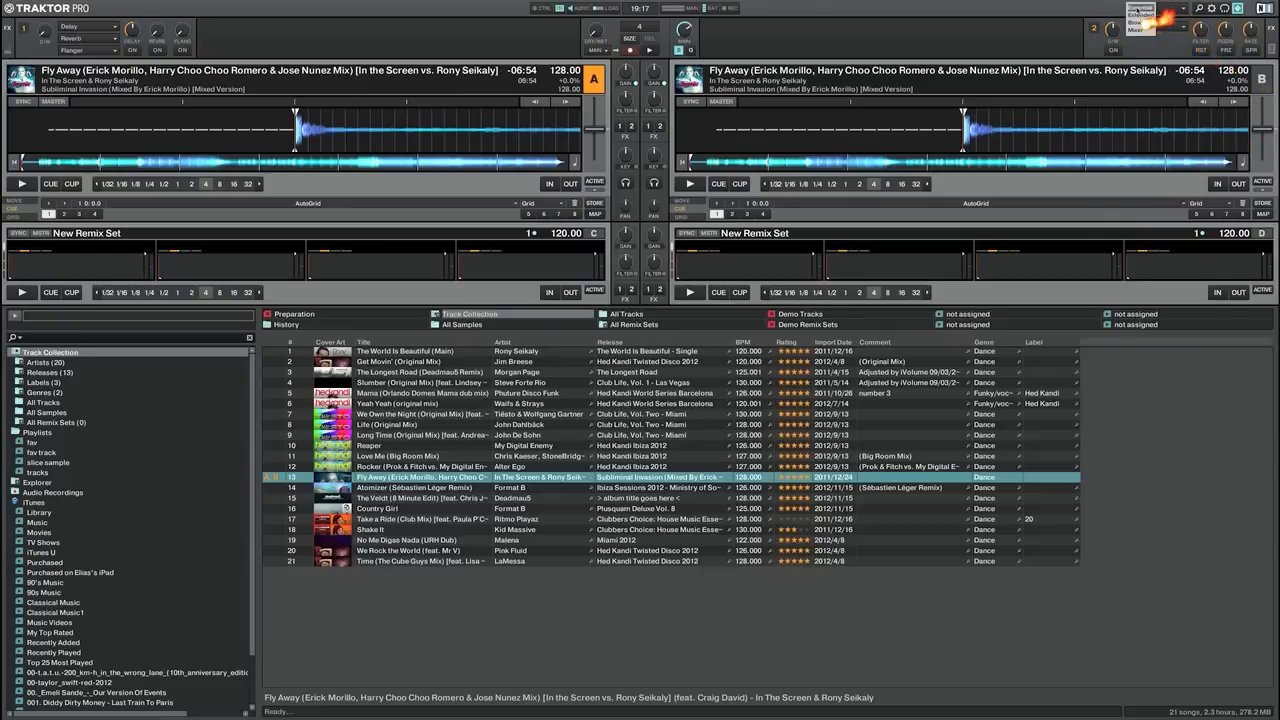
click(1144, 15)
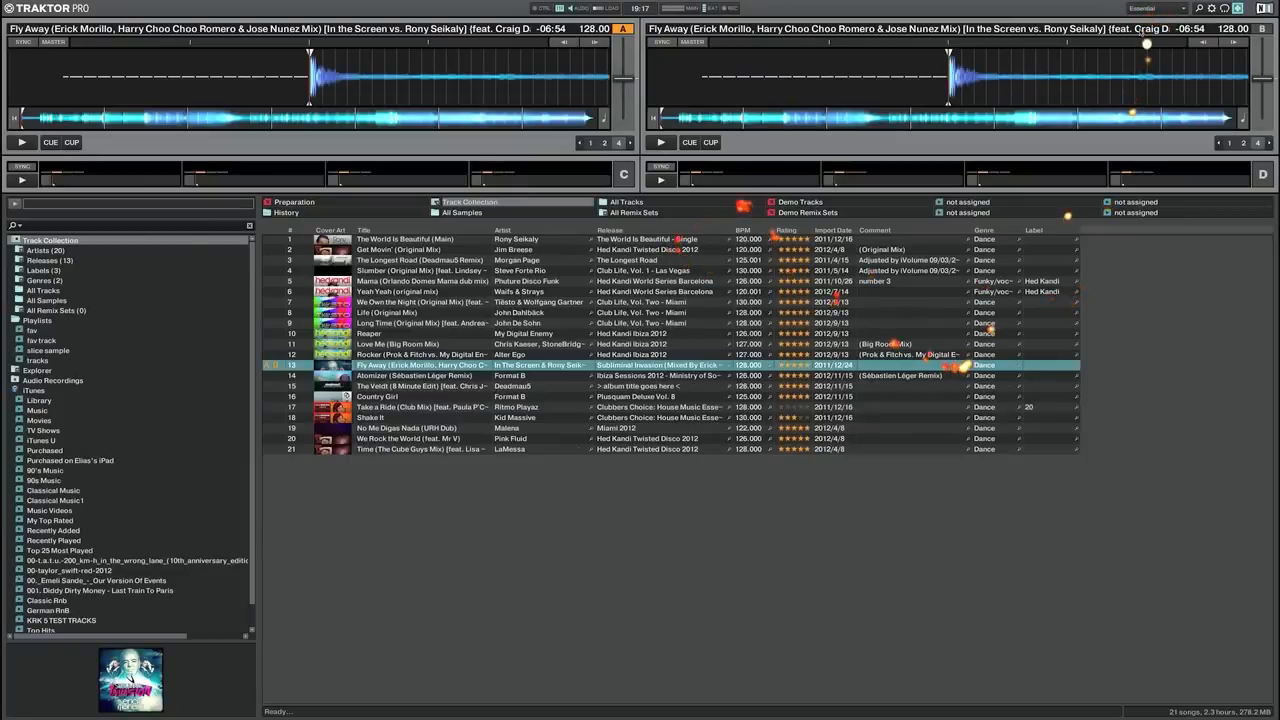
click(1163, 10)
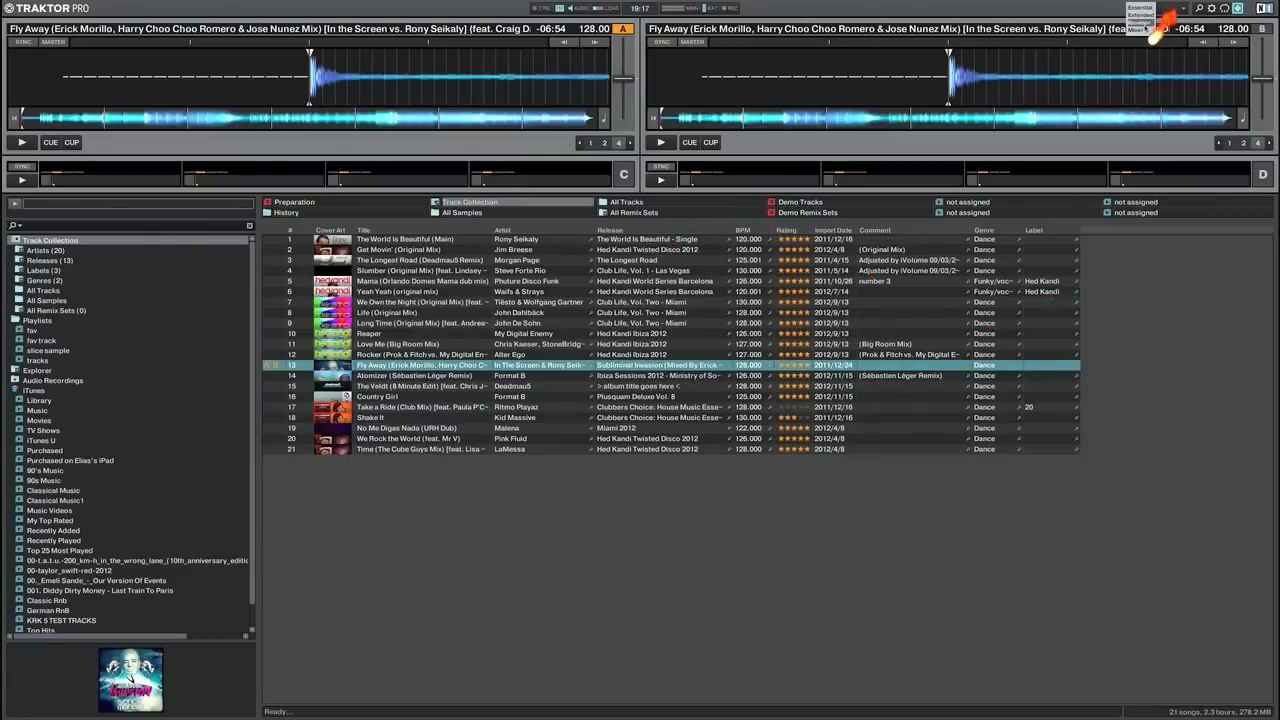
click(1148, 30)
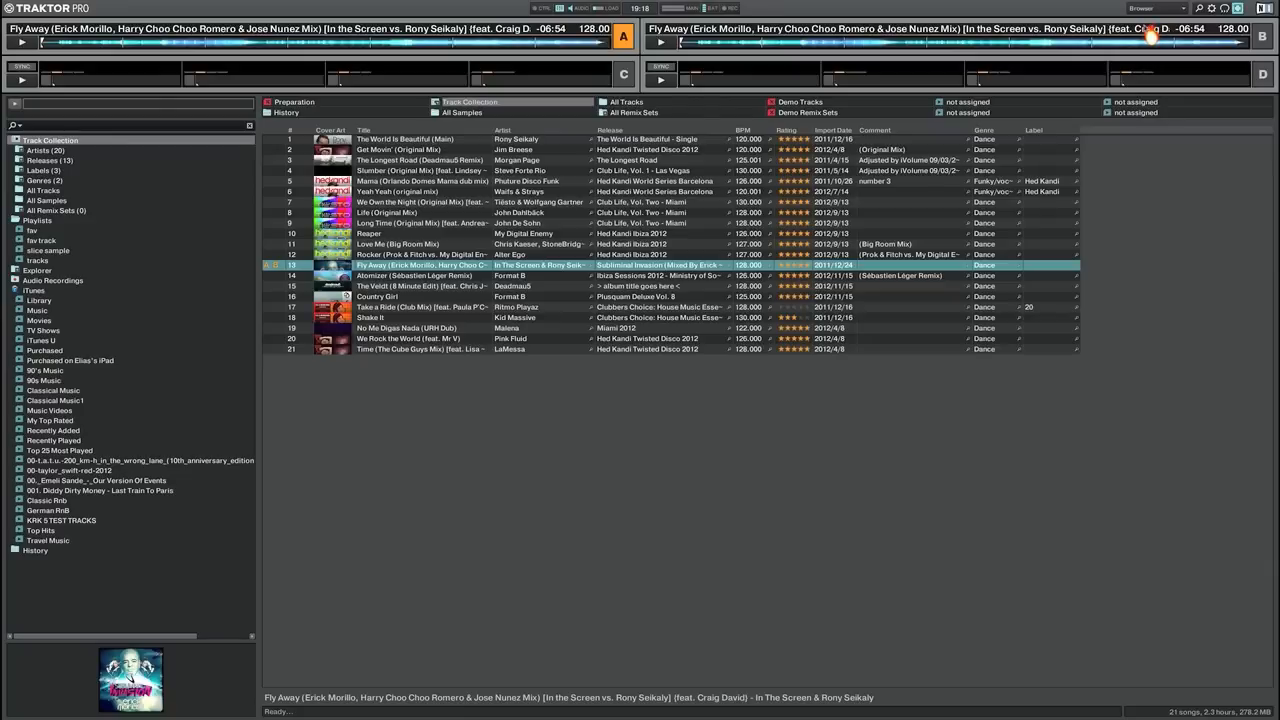
Switch to VirtualDJ, select the song My Kind Of Love and reveal the side list beside the browser
key(ctrl+Up)
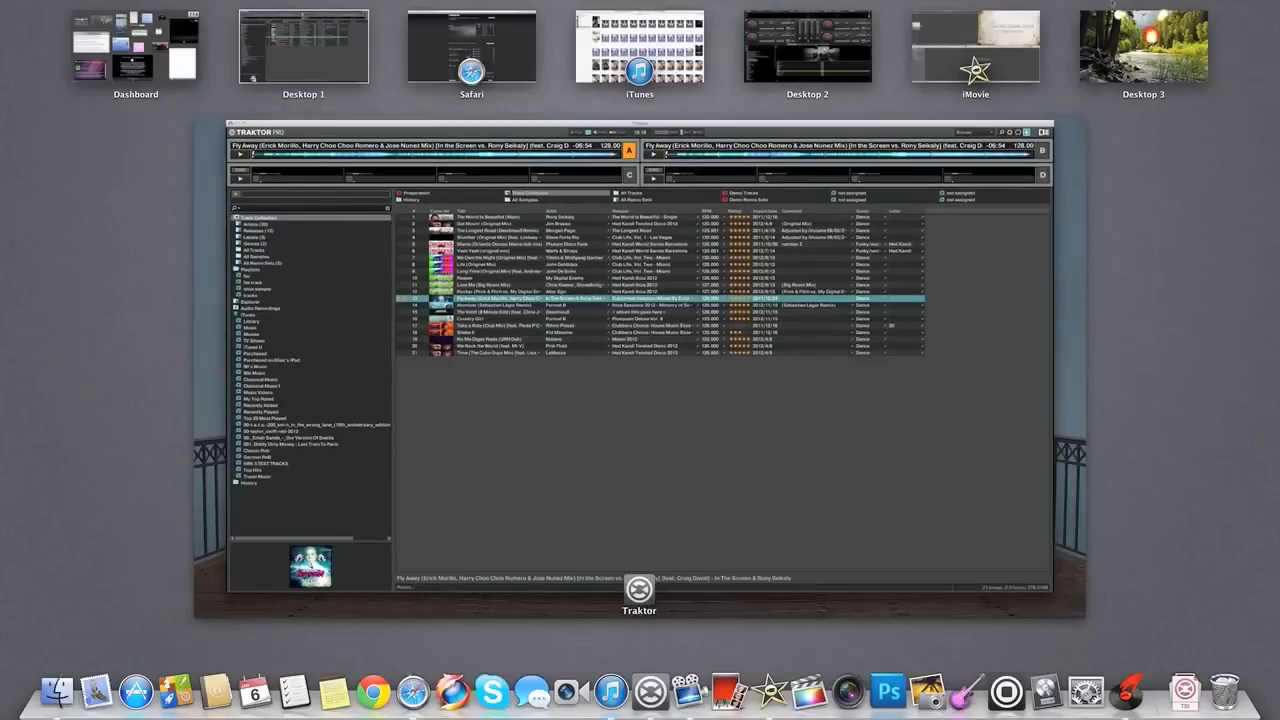
click(812, 68)
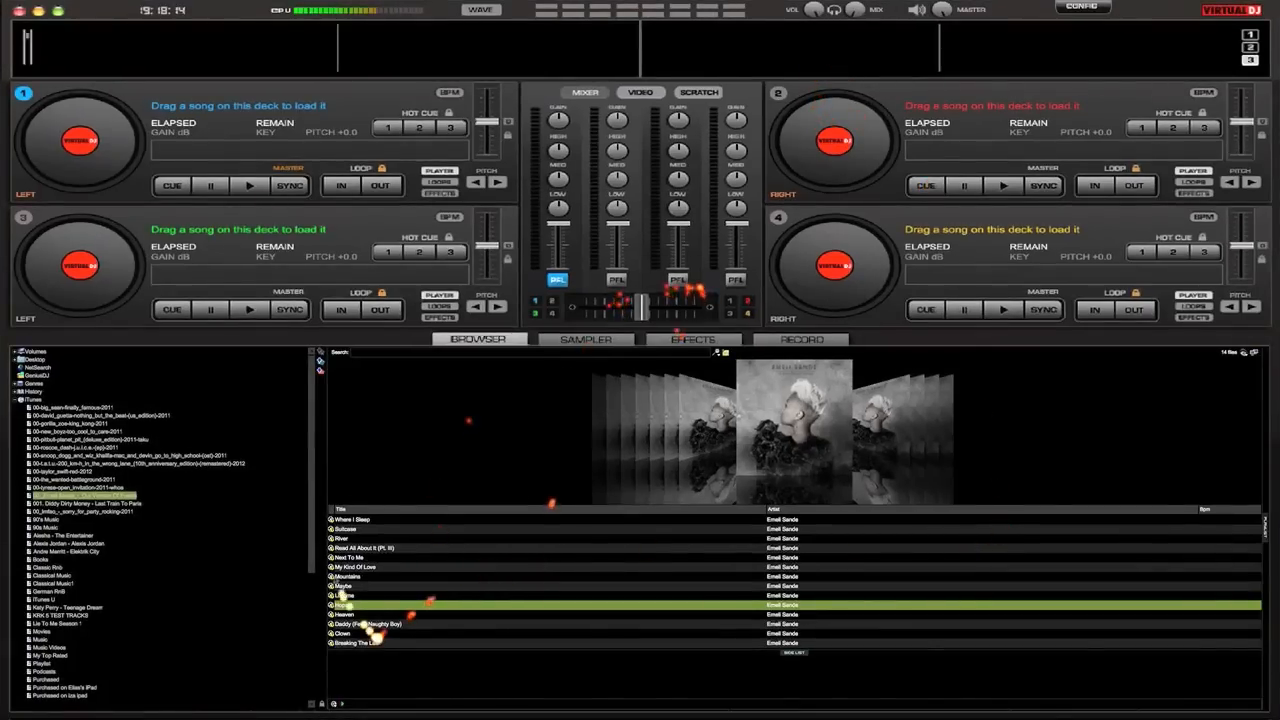
click(347, 567)
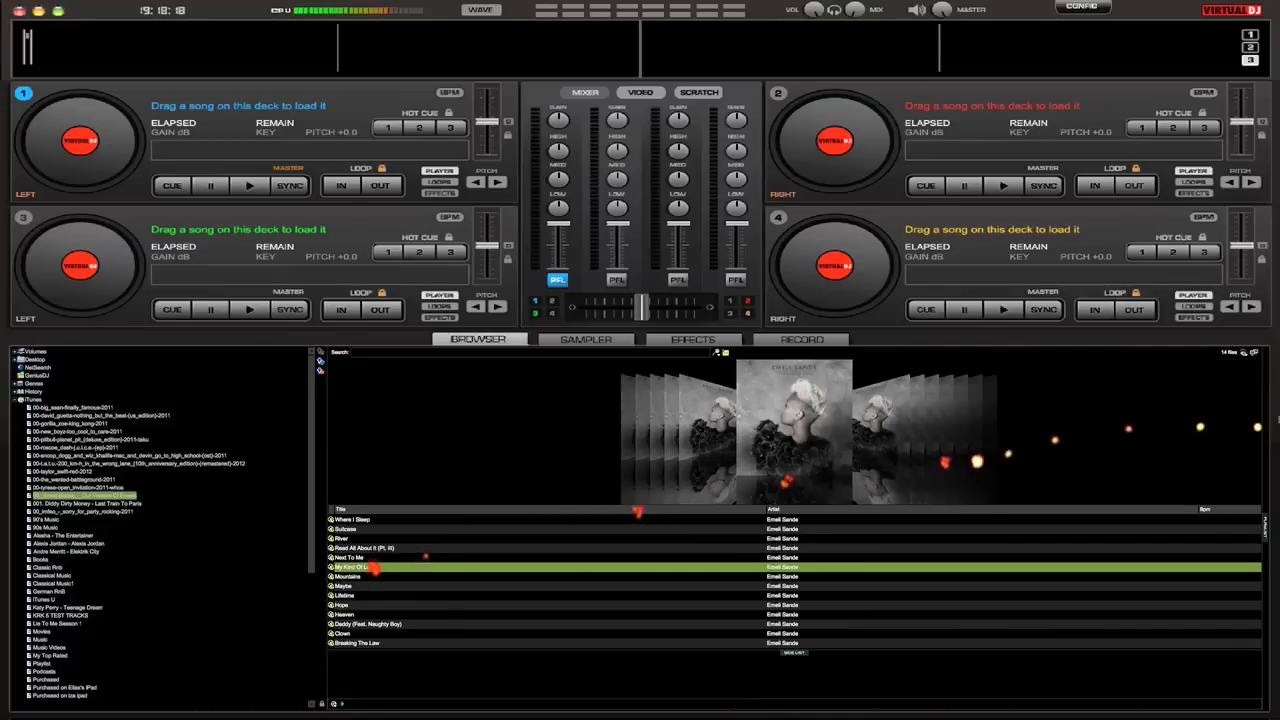
mouse_move(1266, 452)
drag(1266, 452, 880, 436)
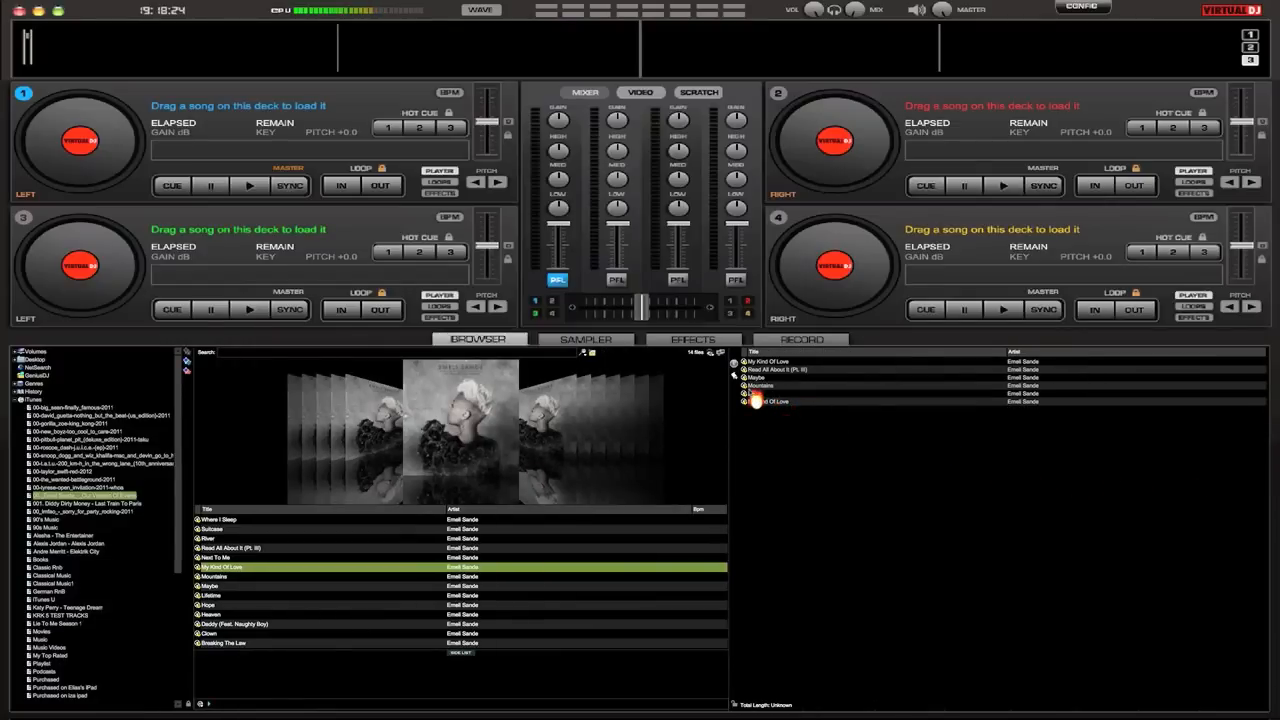
Return to Traktor and look through the All Tracks, All Samples, All Remix Sets and Track Collection favorites
key(ctrl+Left)
key(ctrl+Left)
key(ctrl+Left)
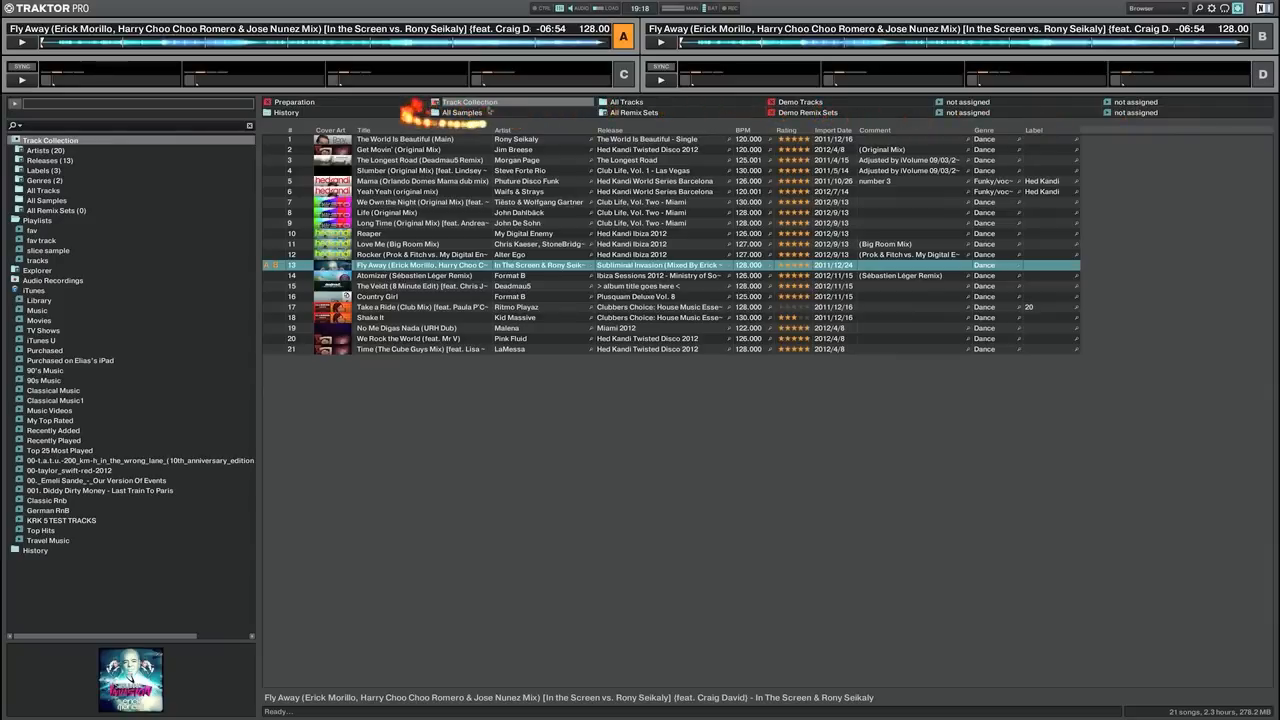
click(636, 105)
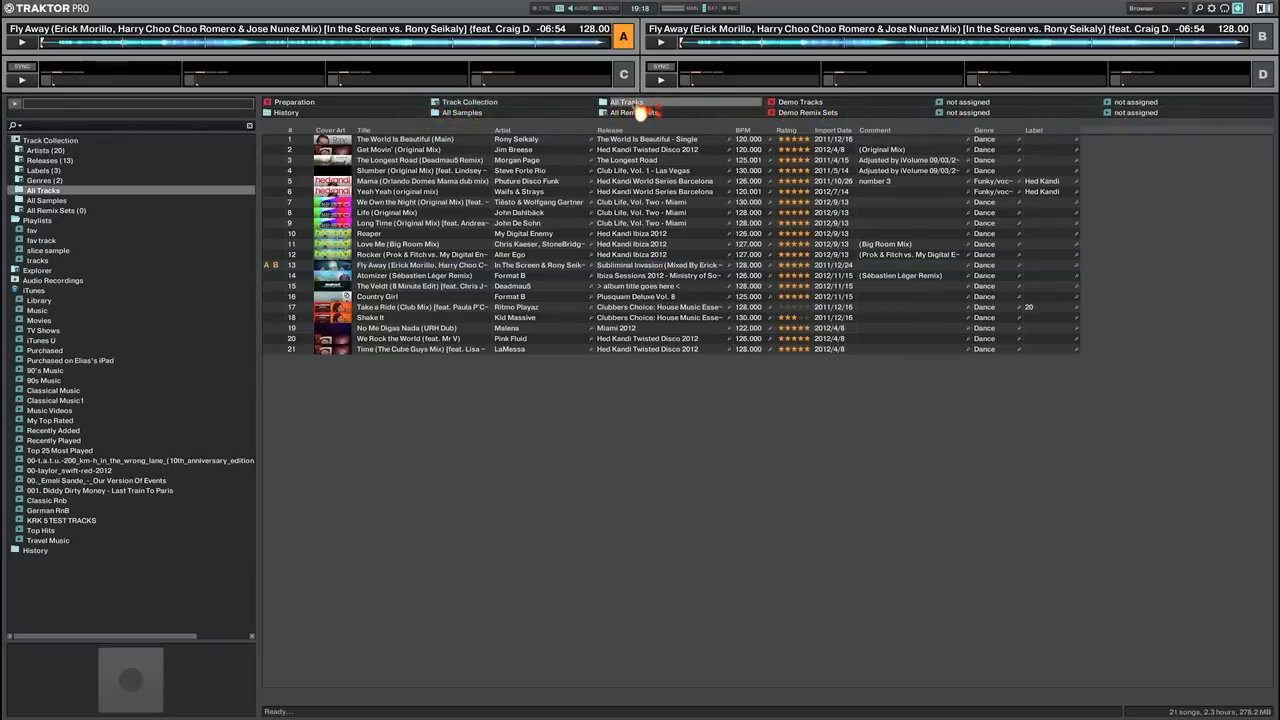
click(498, 104)
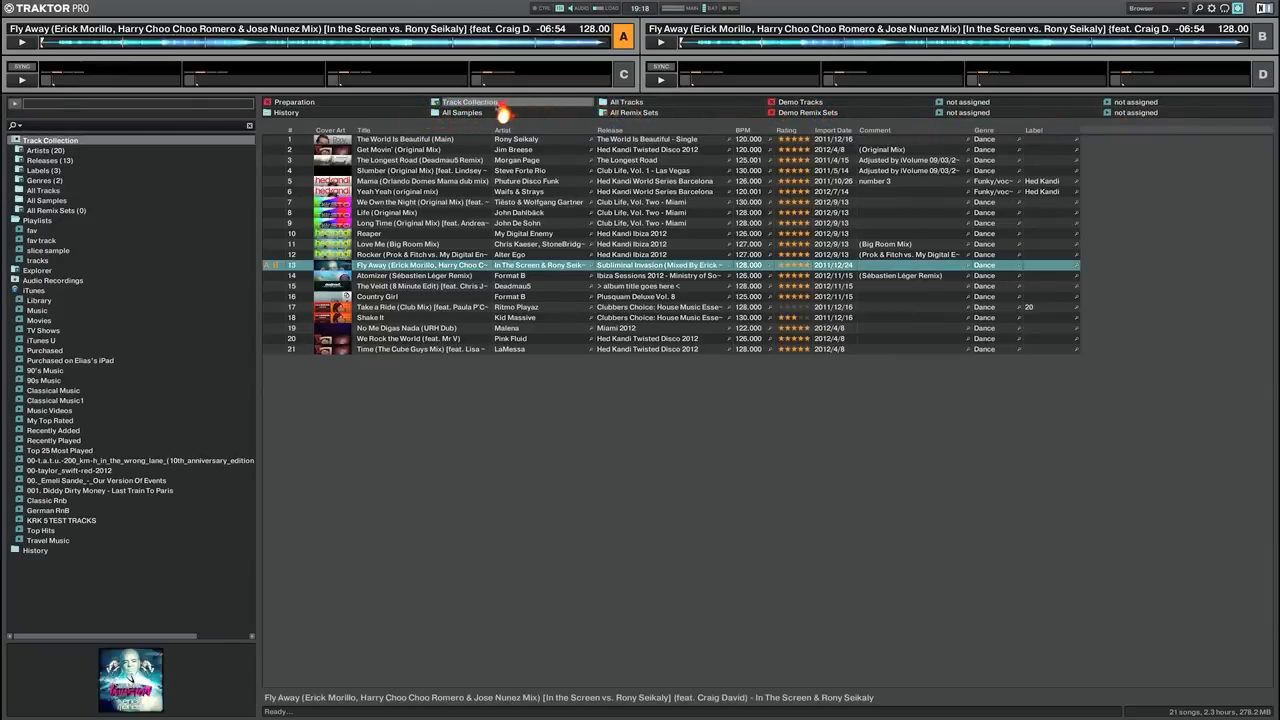
click(486, 113)
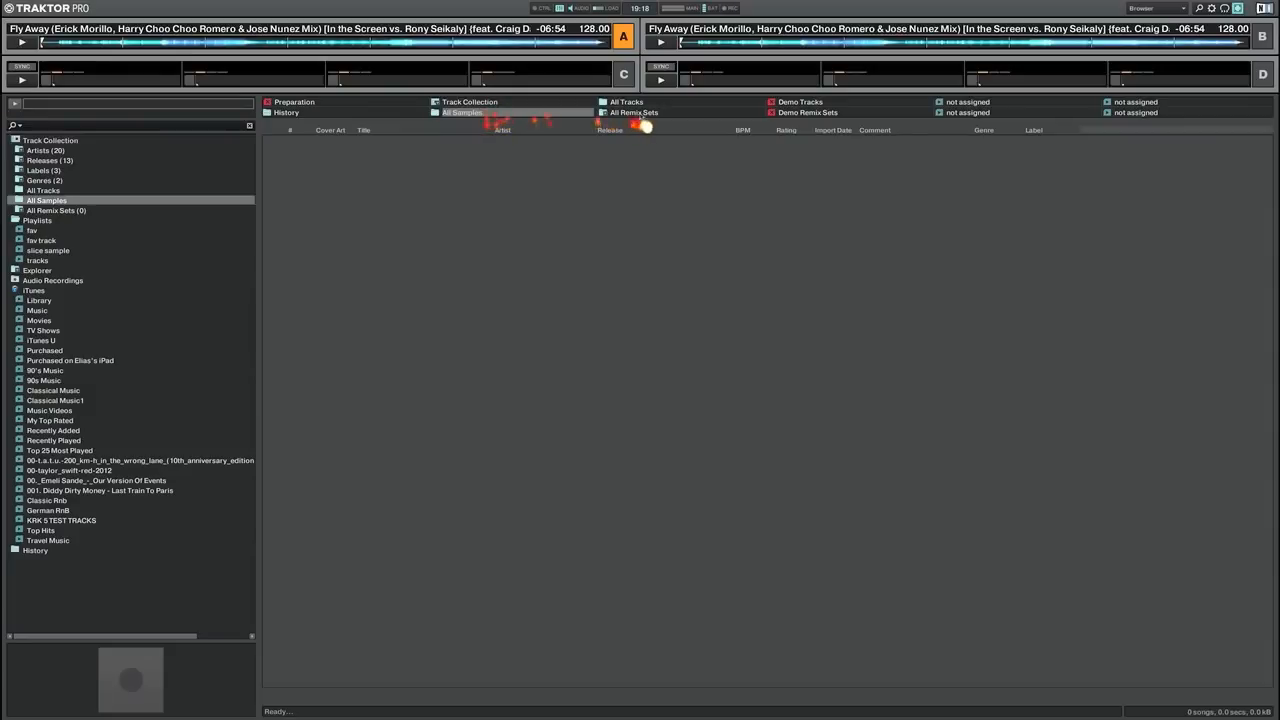
click(640, 114)
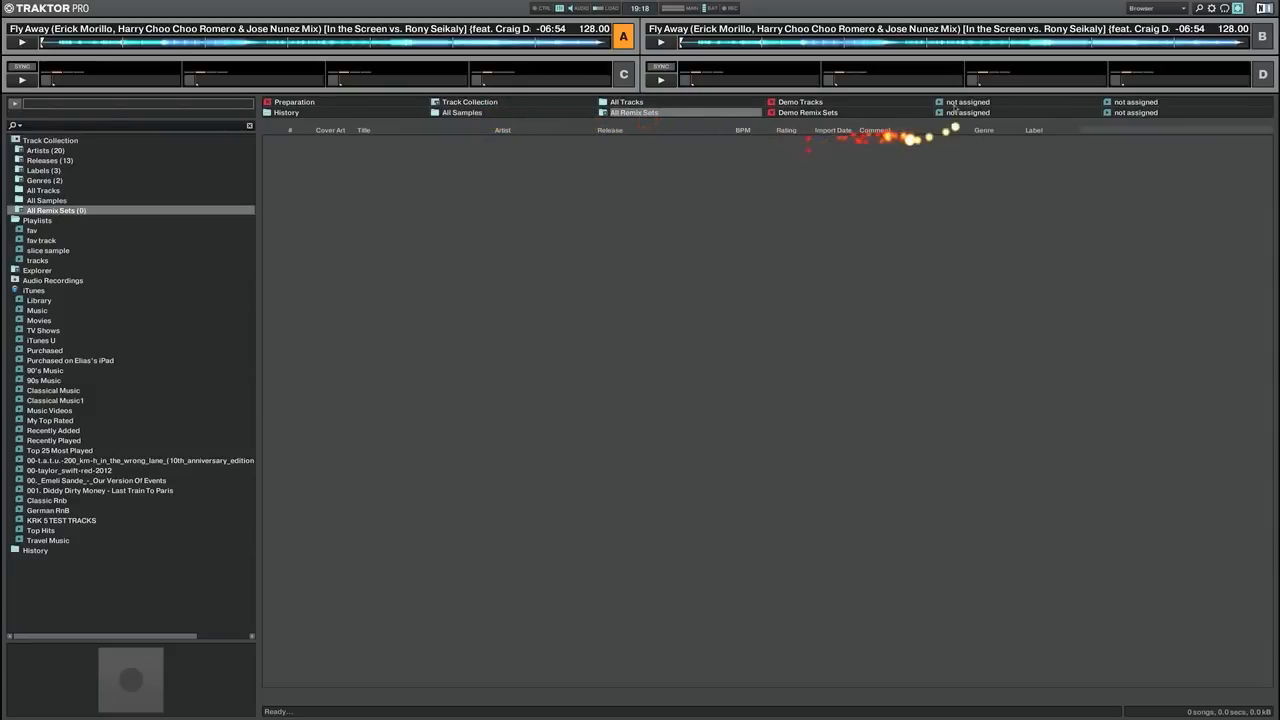
click(510, 104)
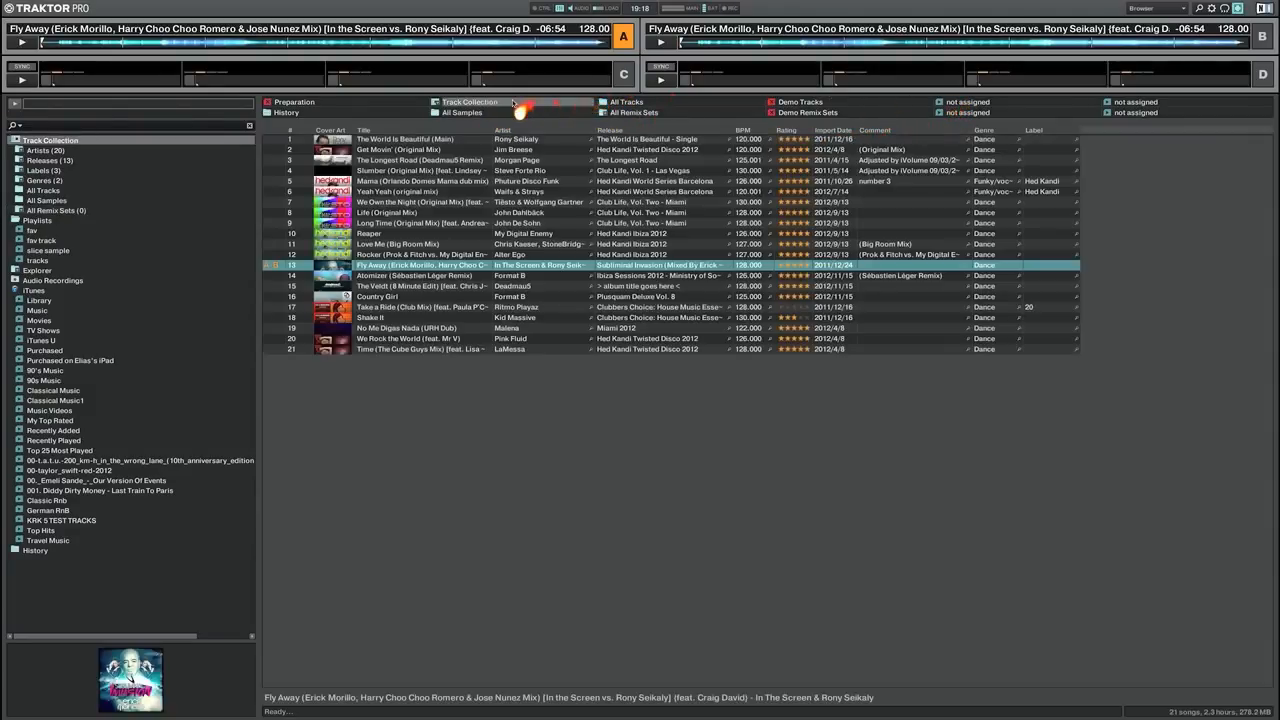
Create a new playlist from the track Rocker (Prok & Fitch vs. My Digital Enemy Remix) in the first unassigned favorite slot and open it
click(406, 254)
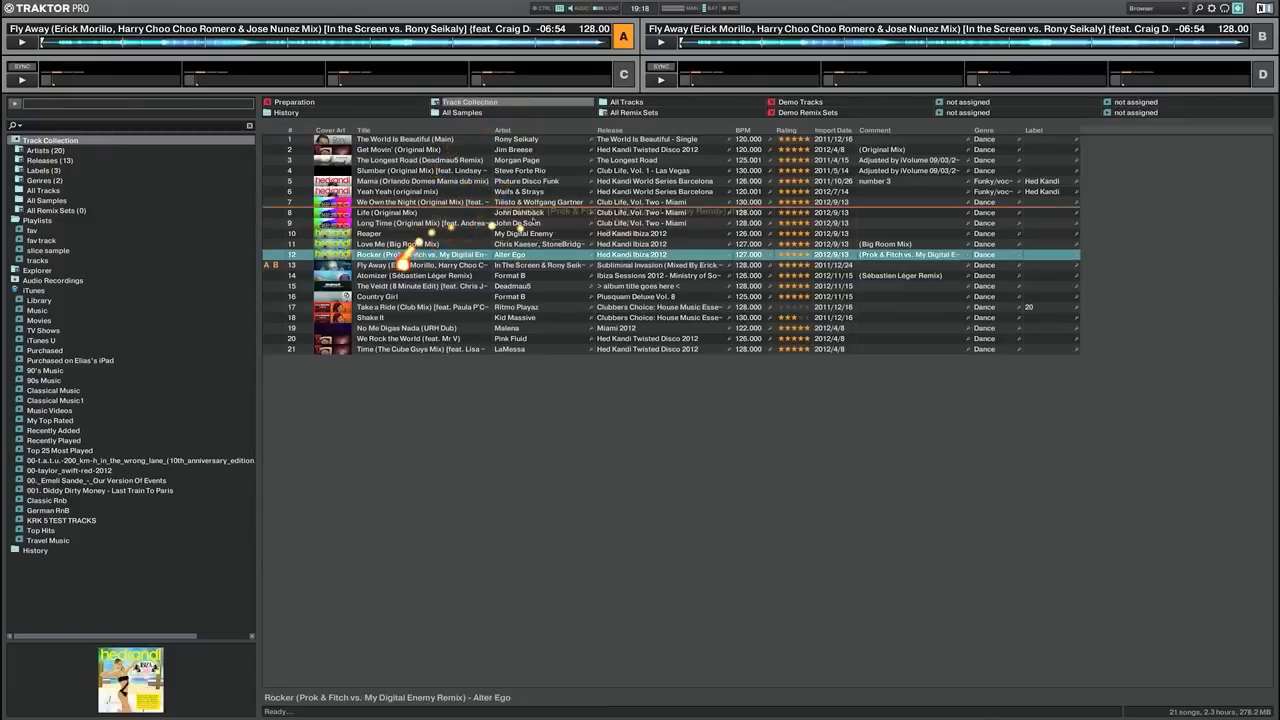
drag(585, 280, 975, 116)
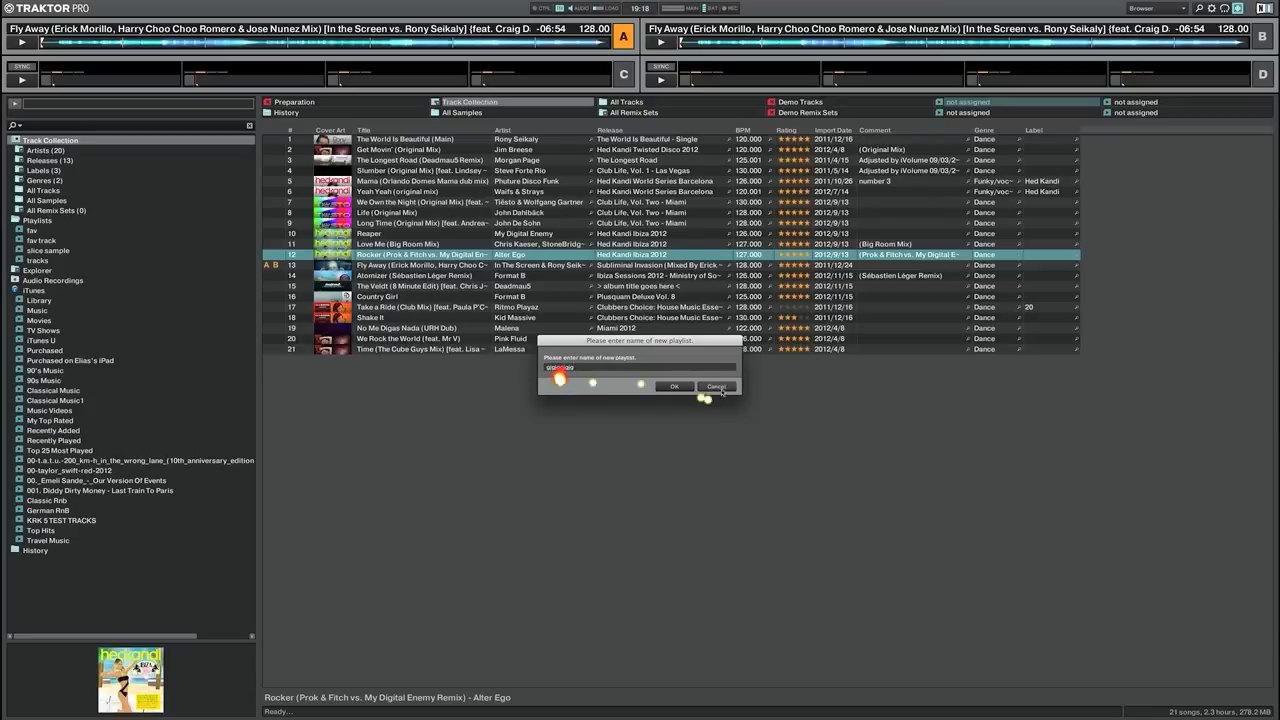
click(674, 386)
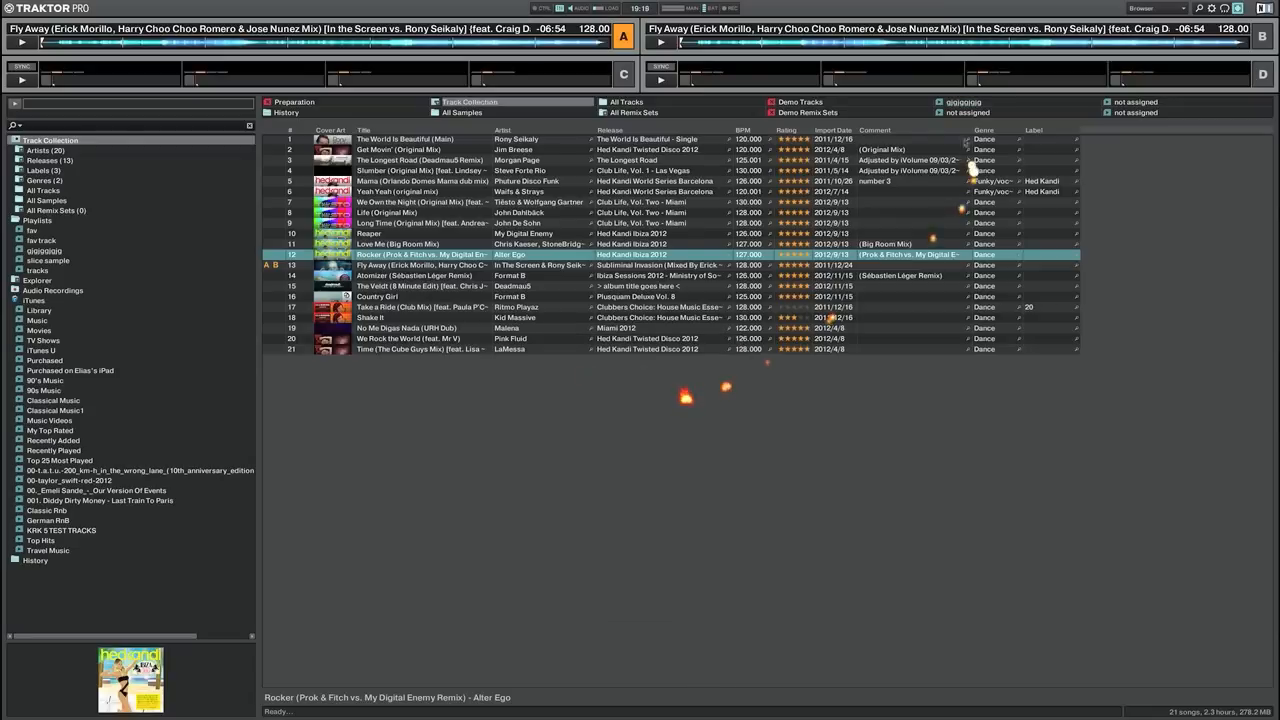
click(964, 105)
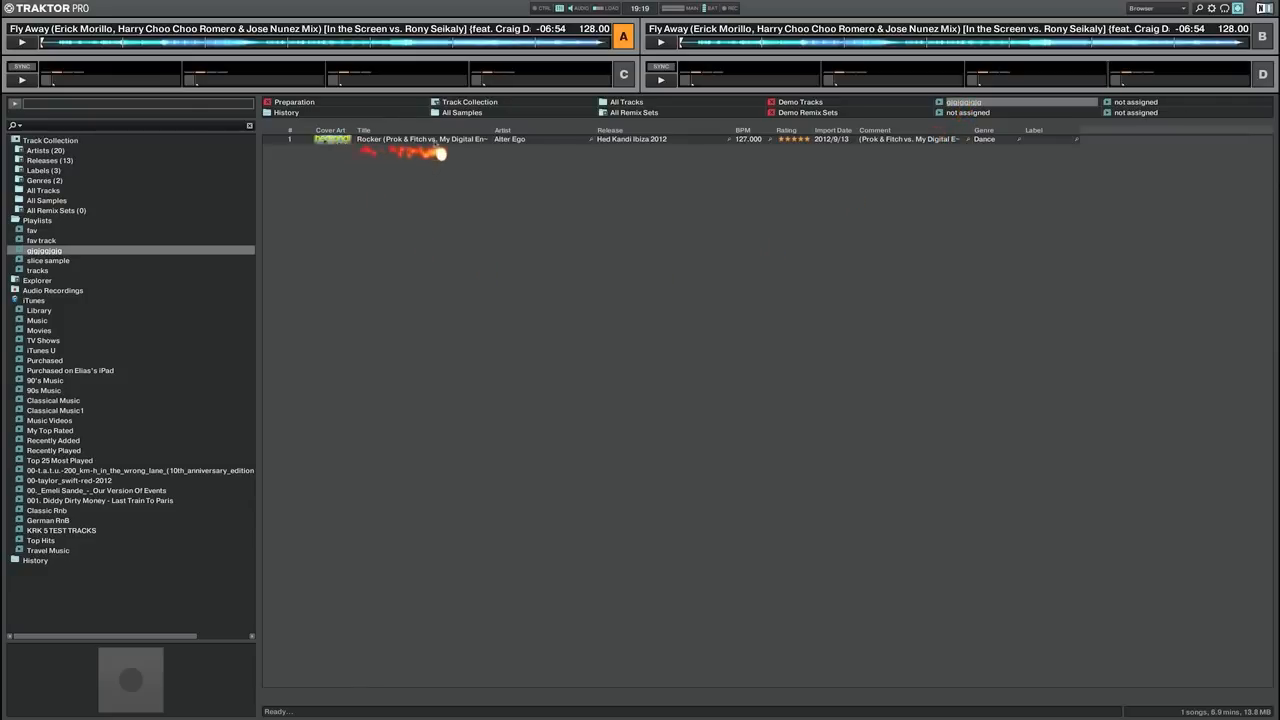
Add Atomizer (Sébastien Léger Remix) from the Track Collection to the new playlist, open the playlist and view the options available for Rocker
click(470, 103)
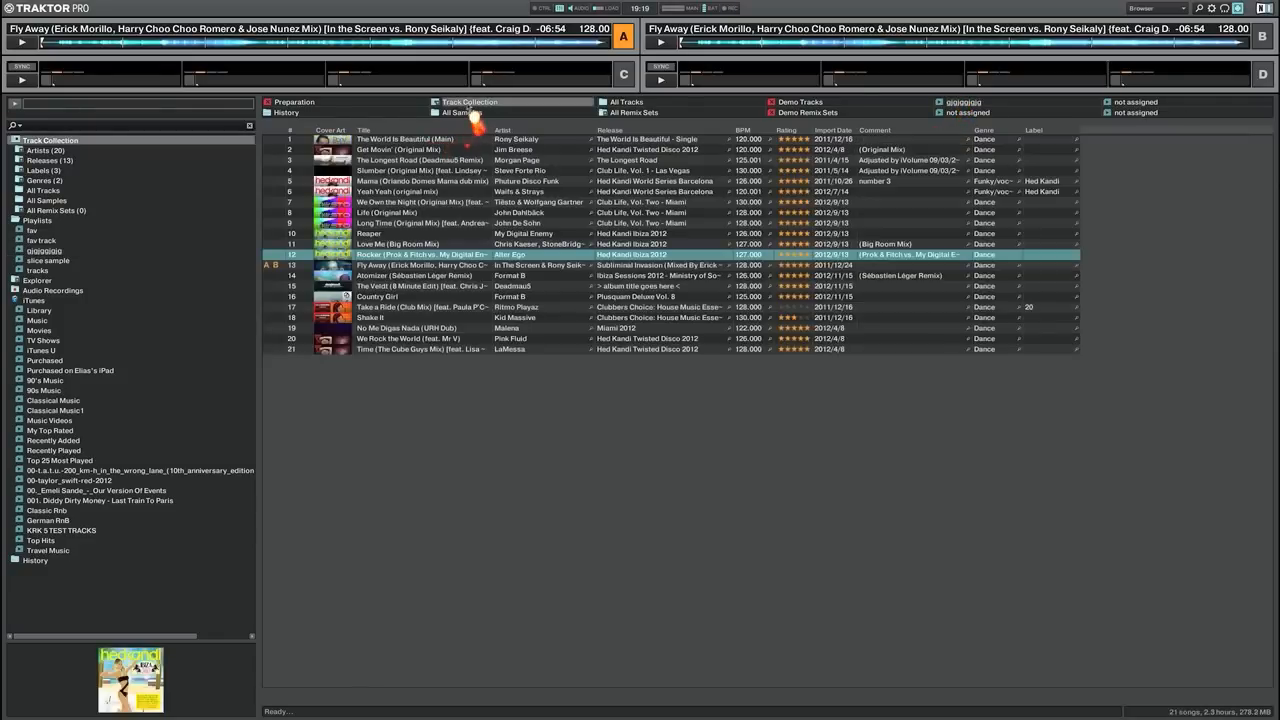
click(420, 275)
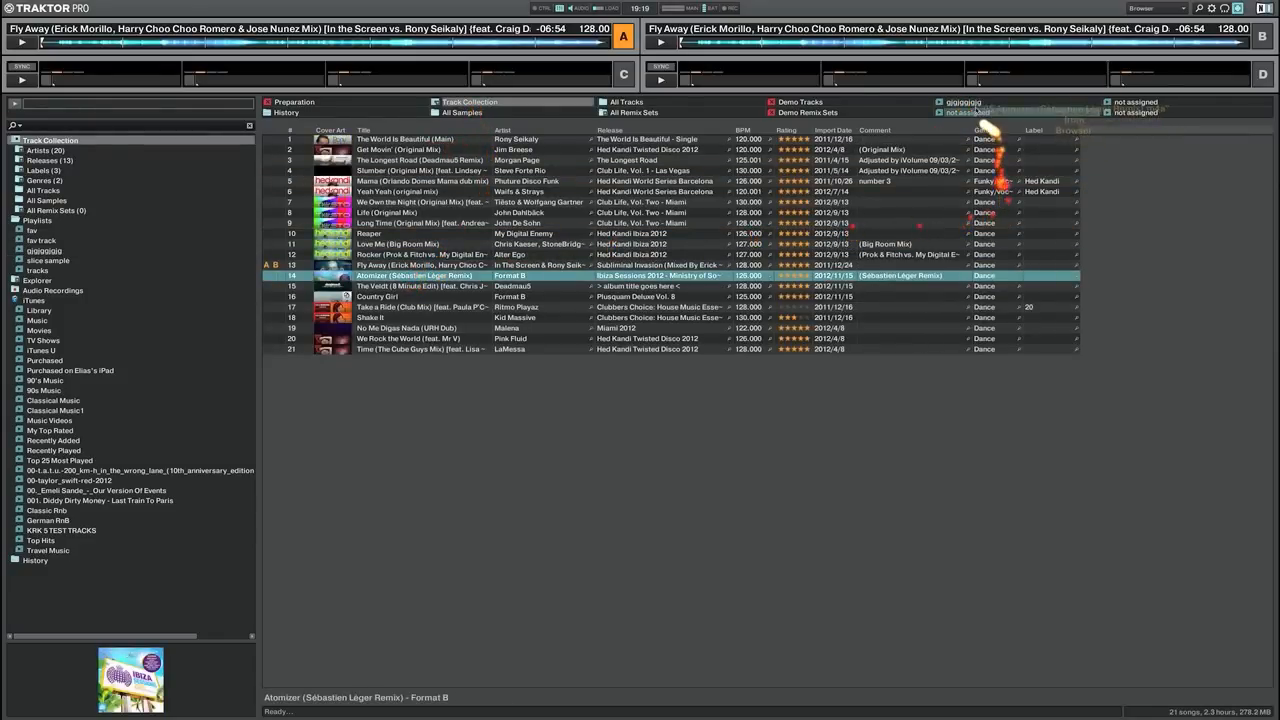
click(965, 103)
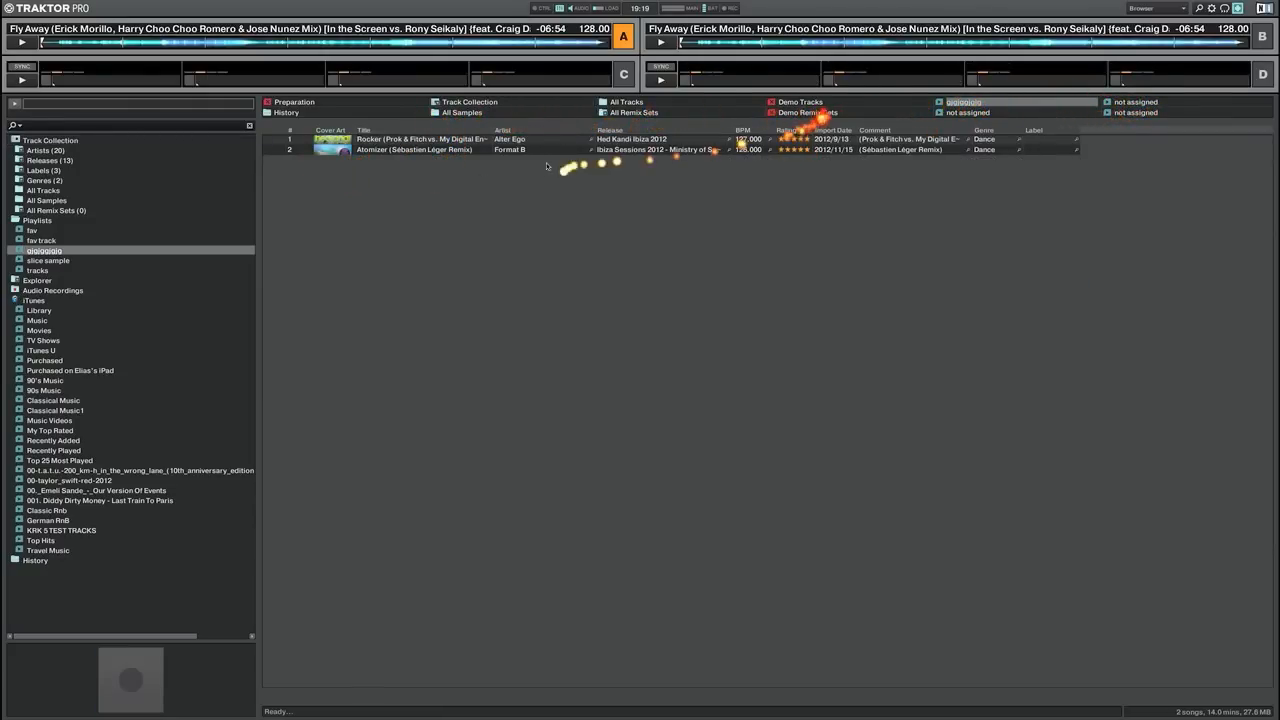
right_click(432, 141)
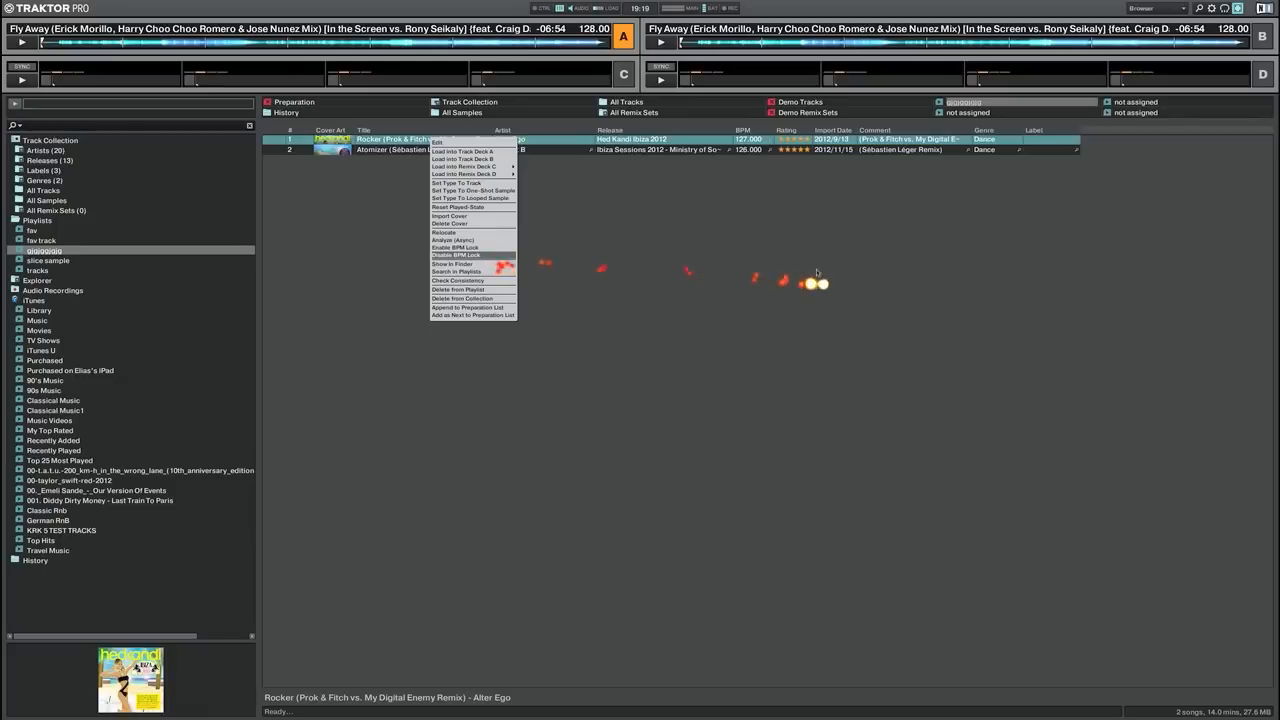
click(969, 113)
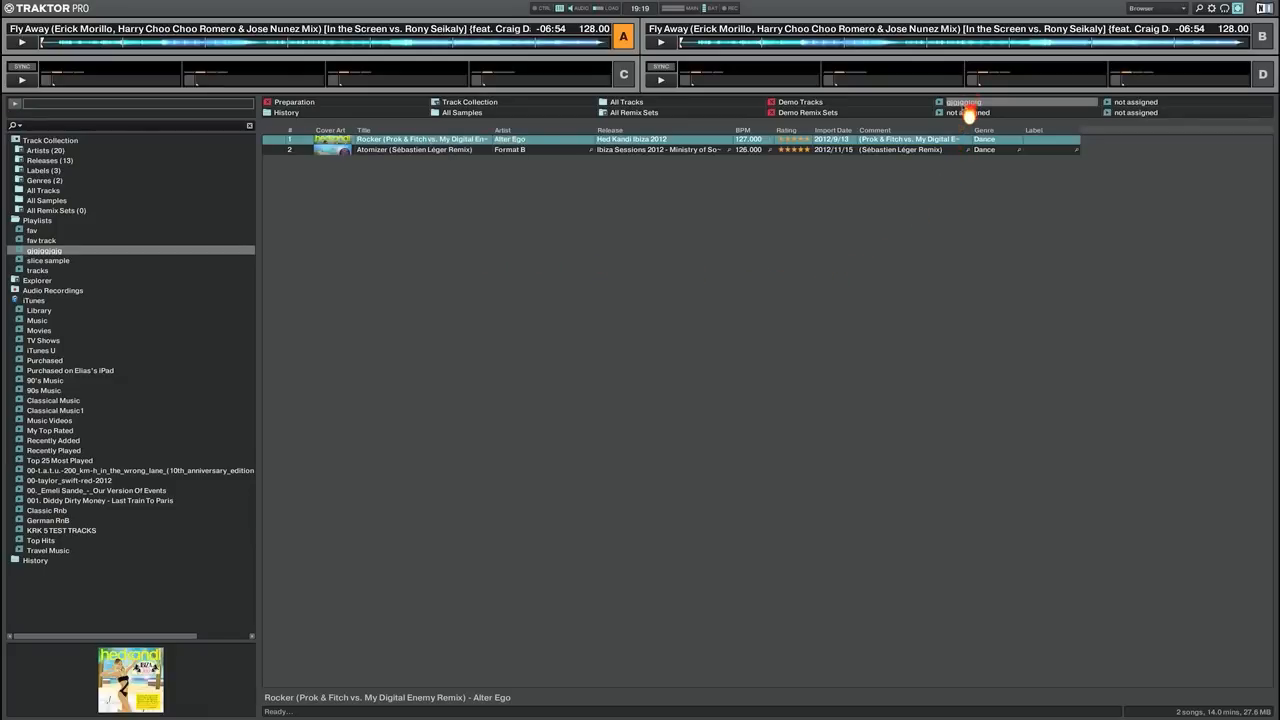
View the options available for the new playlist in the favorites and dismiss them
right_click(953, 104)
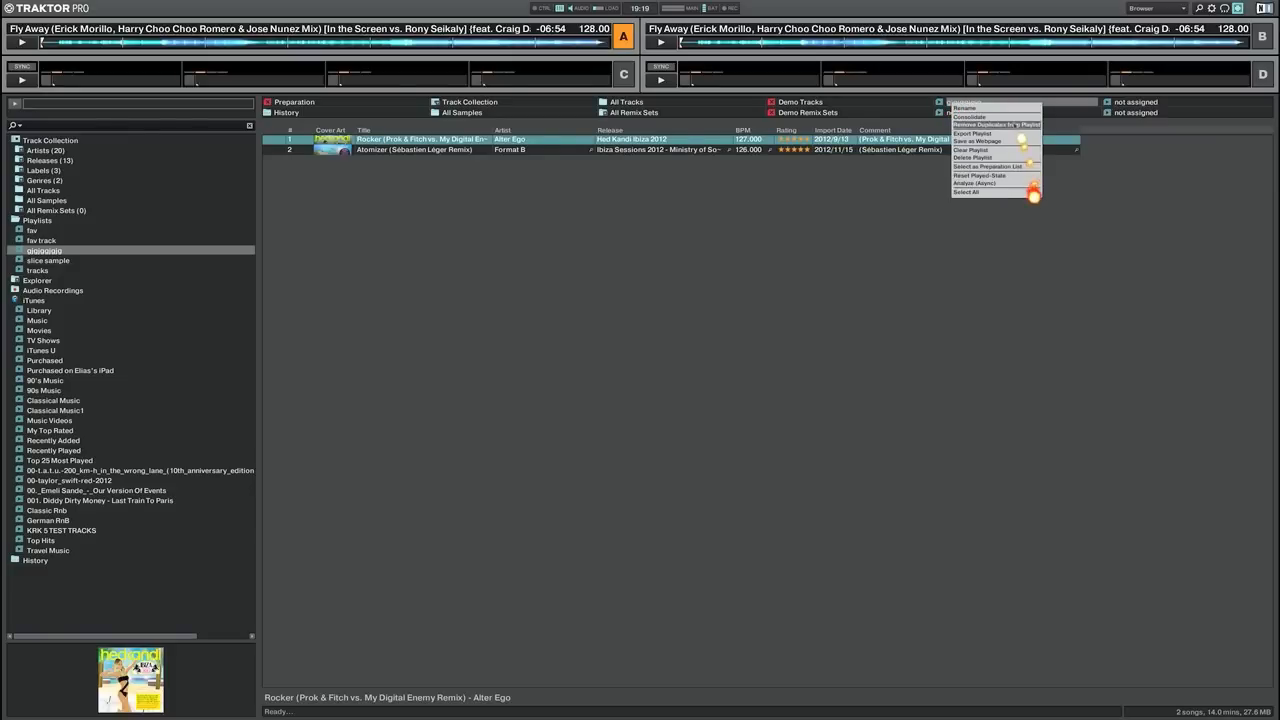
click(908, 195)
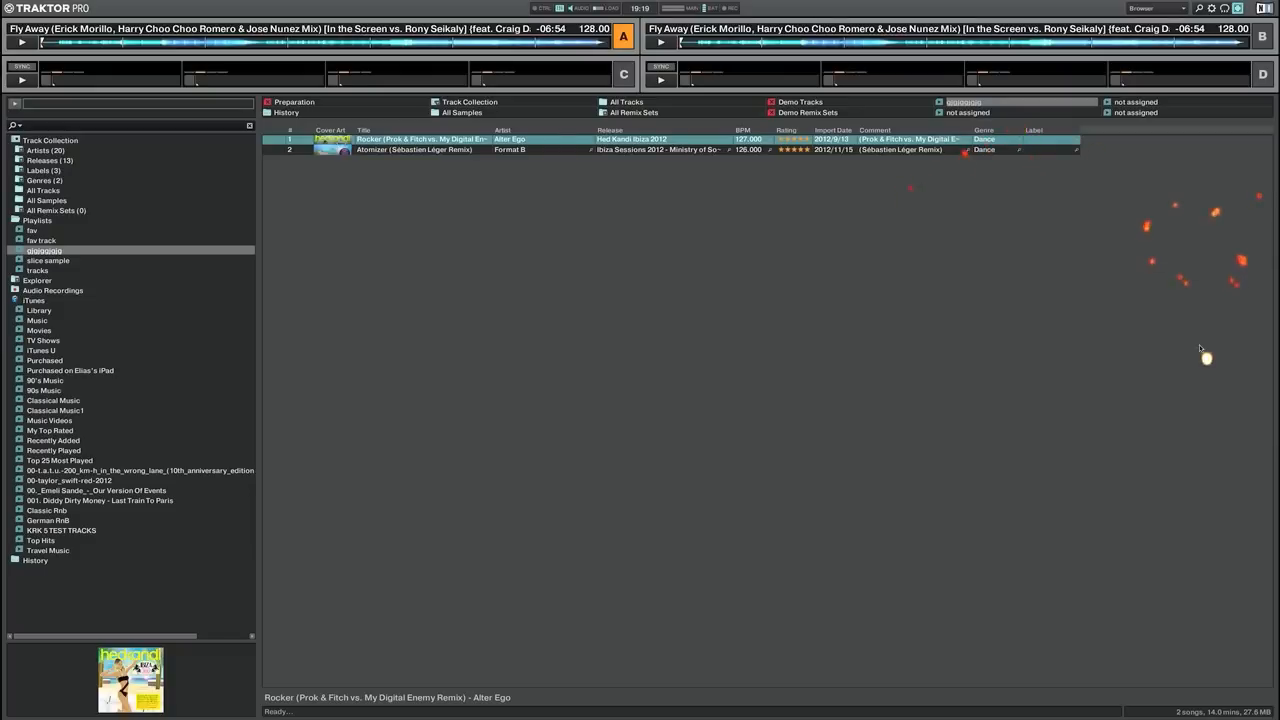
Switch to the Mixer layout and try out deck A's volume fader and the crossfader
click(1183, 8)
click(1145, 29)
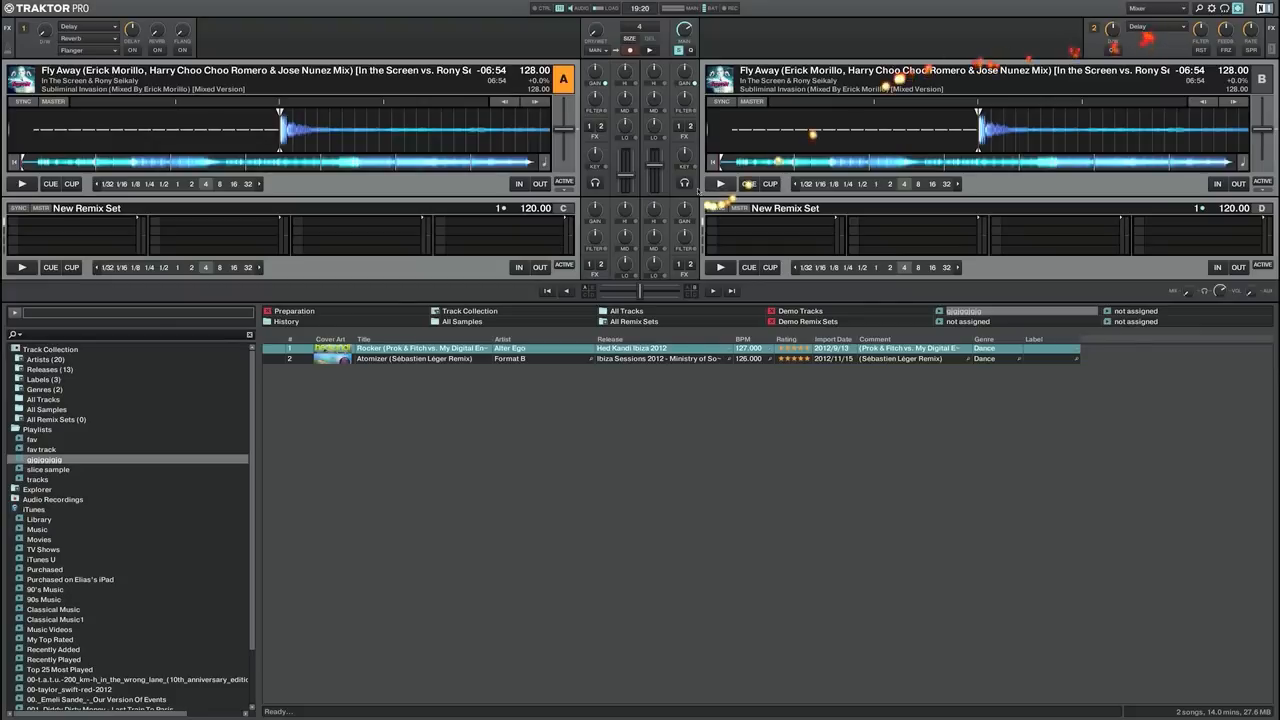
drag(632, 179, 633, 175)
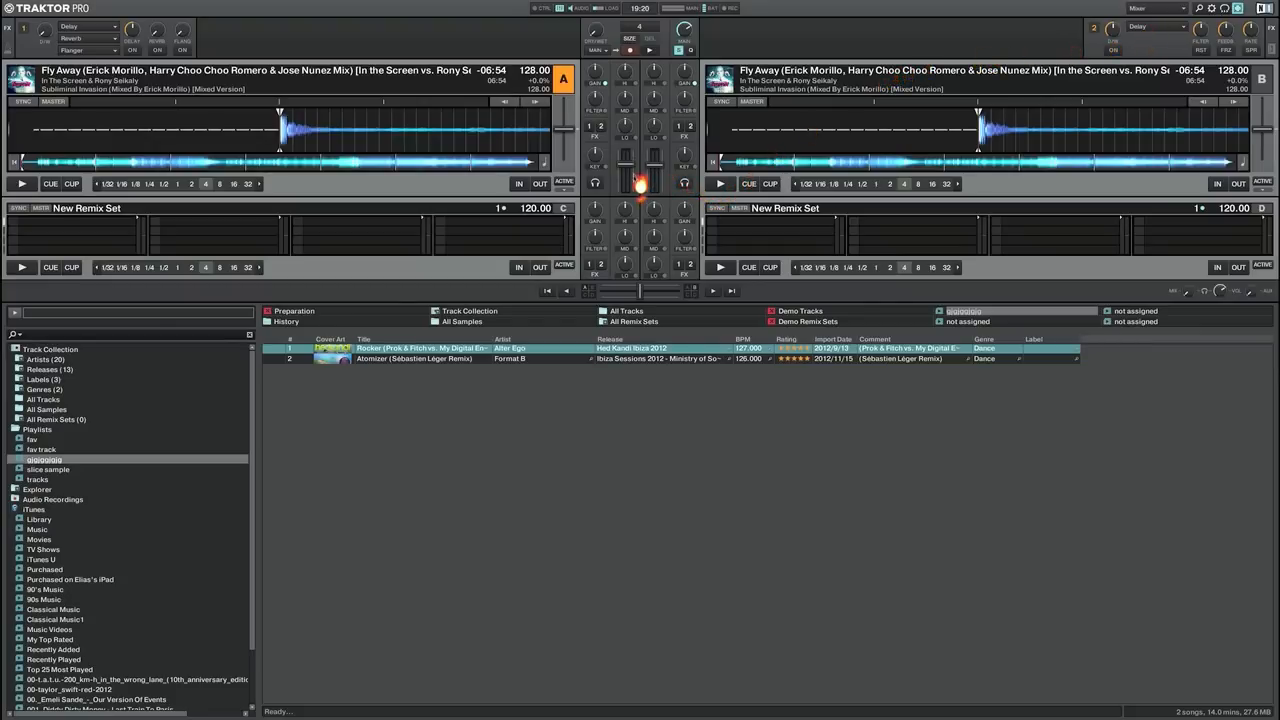
drag(640, 292, 618, 292)
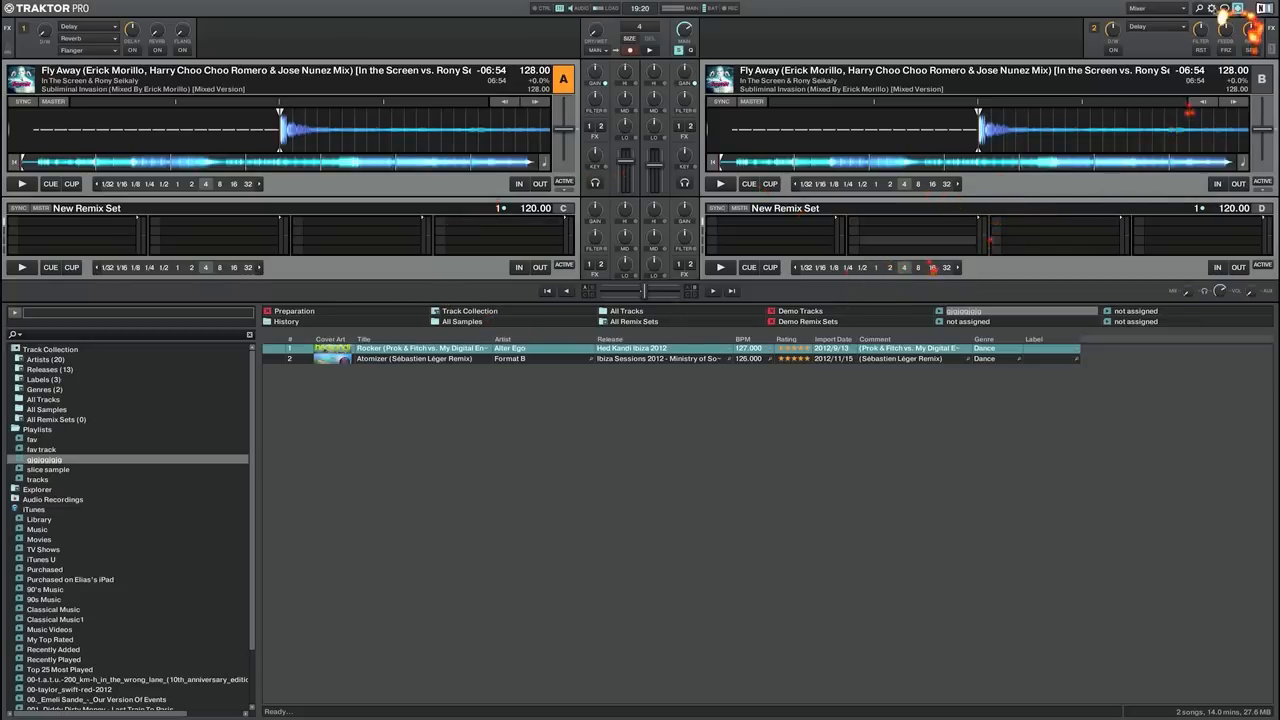
Open the Decks Layout preferences and try Remix Deck and Live Input for deck A before returning it to Track Deck
click(1213, 9)
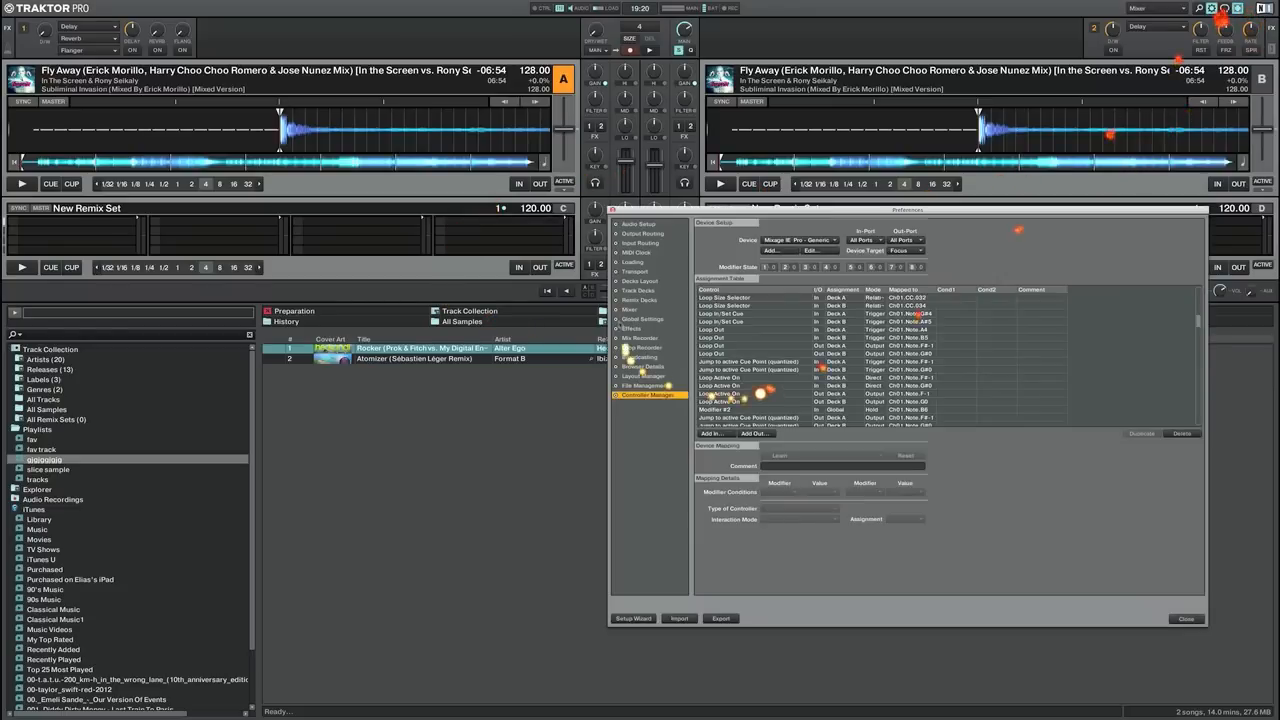
click(639, 282)
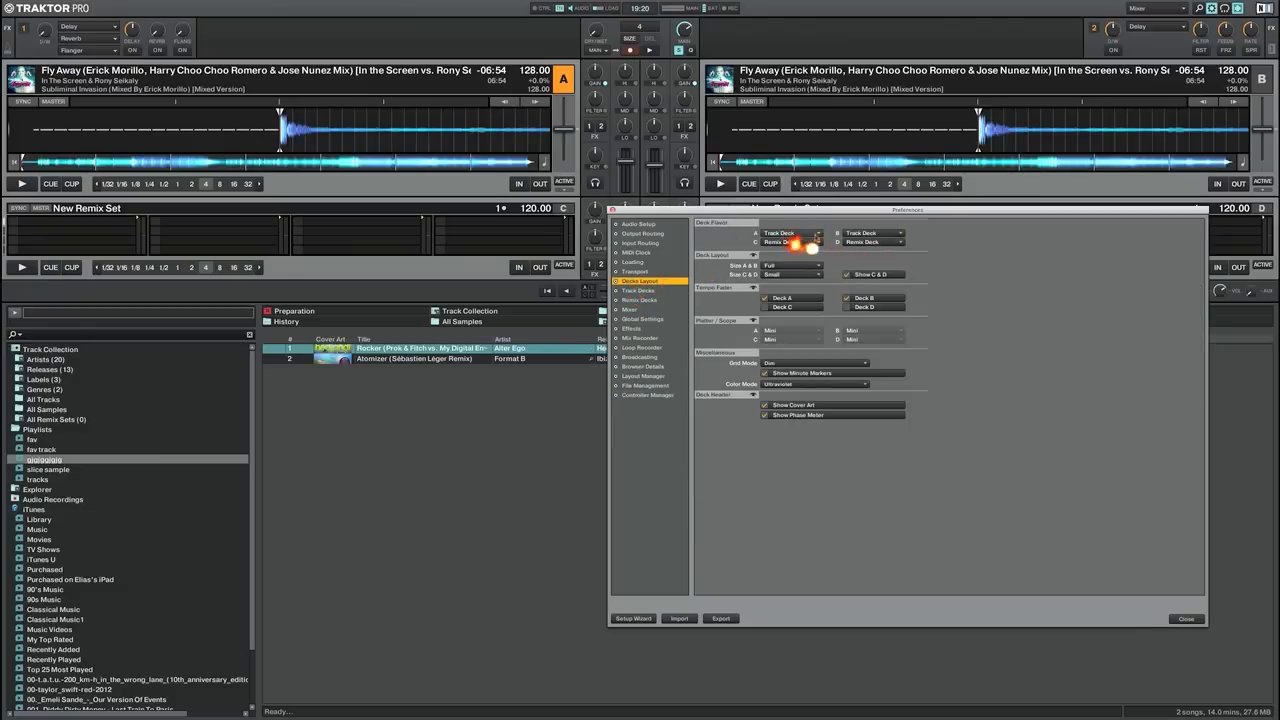
click(819, 234)
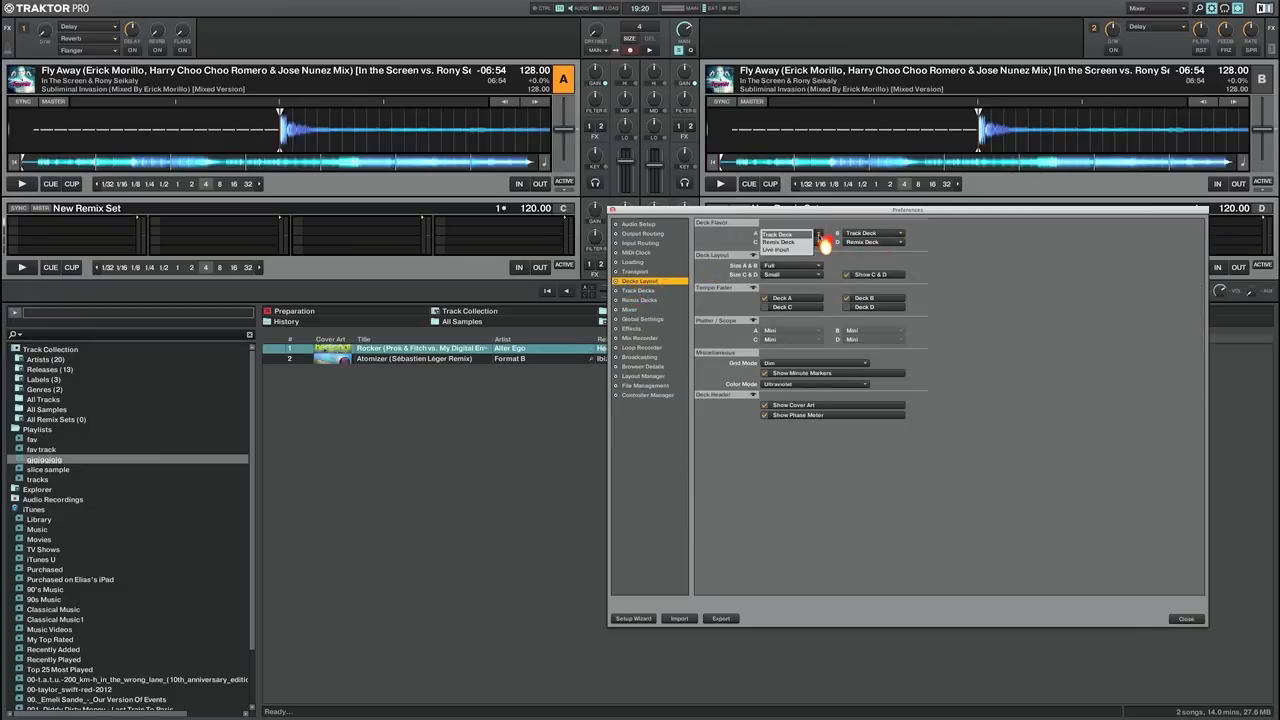
click(792, 242)
click(793, 233)
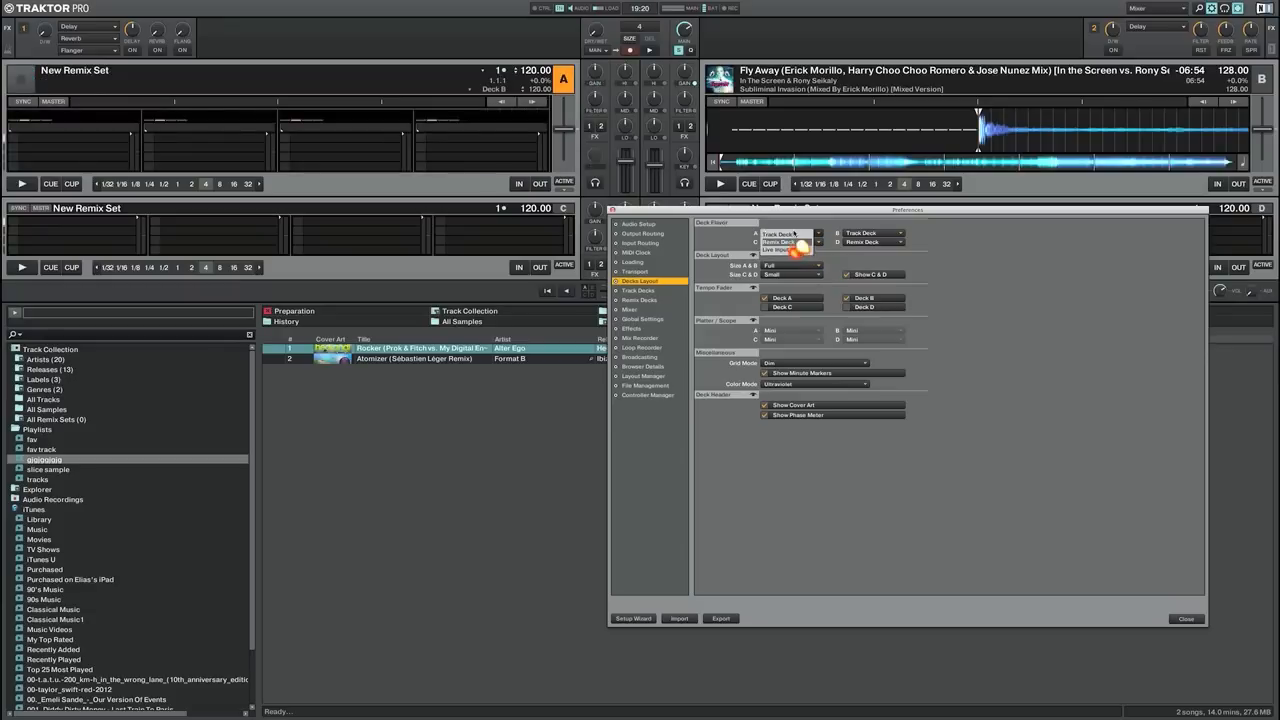
click(782, 249)
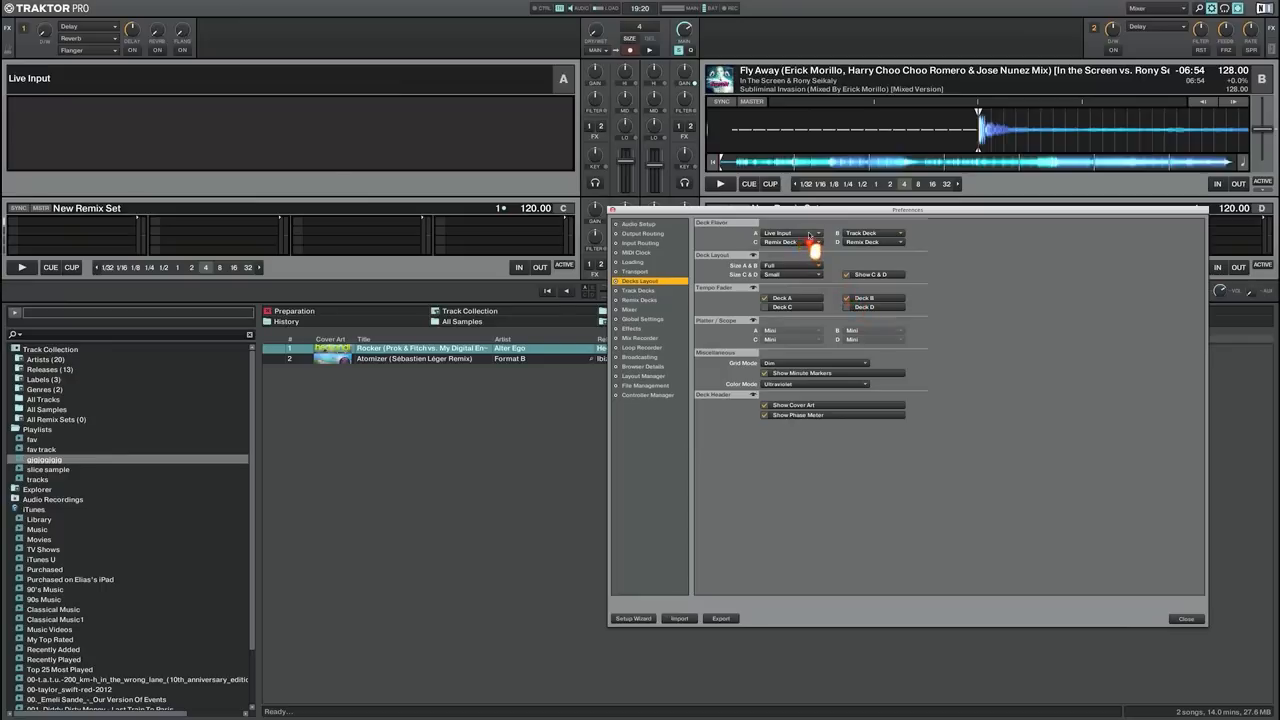
click(810, 234)
click(805, 243)
Set the deck flavor of decks C and D to Track Deck, leaving deck B as it is
click(812, 235)
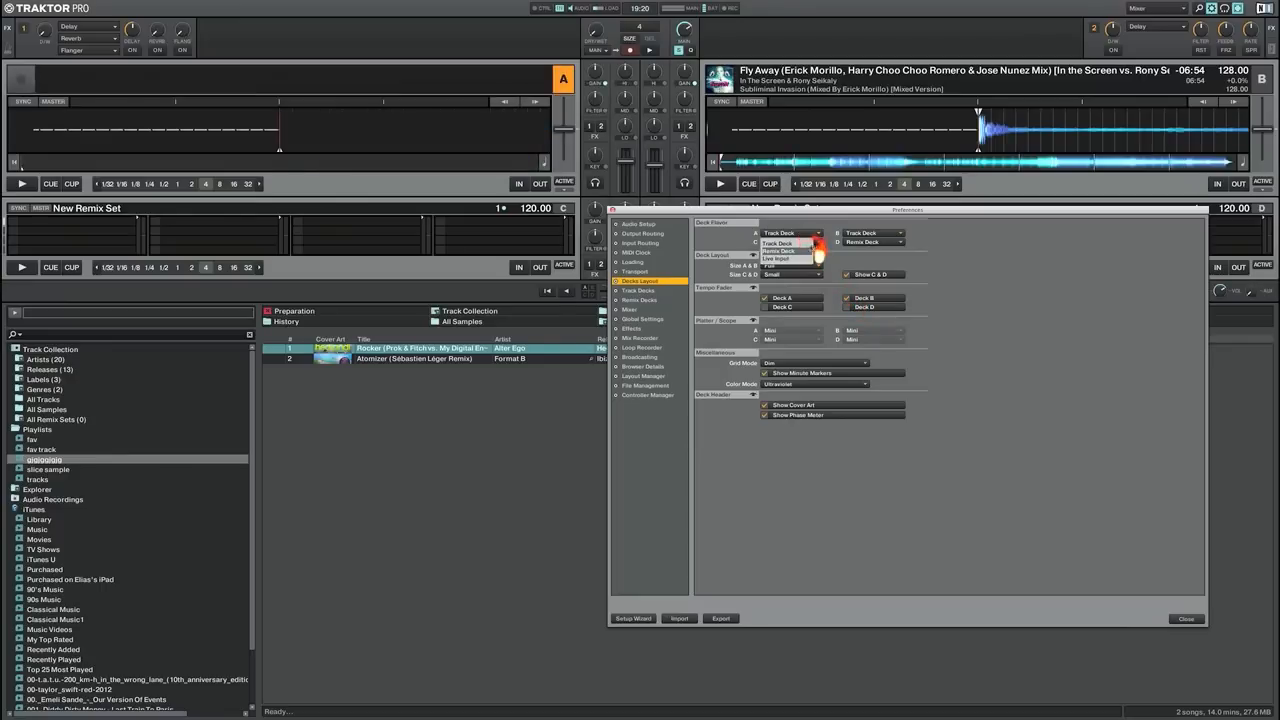
click(800, 243)
click(898, 234)
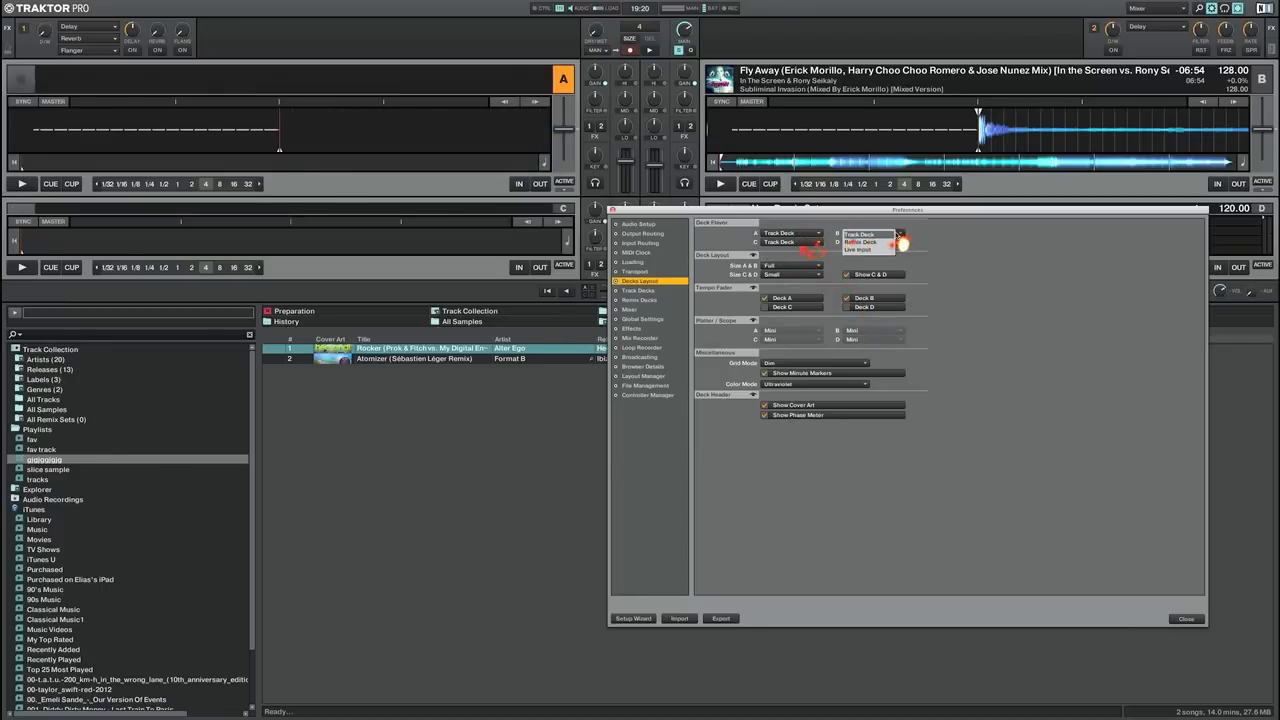
click(927, 230)
click(889, 243)
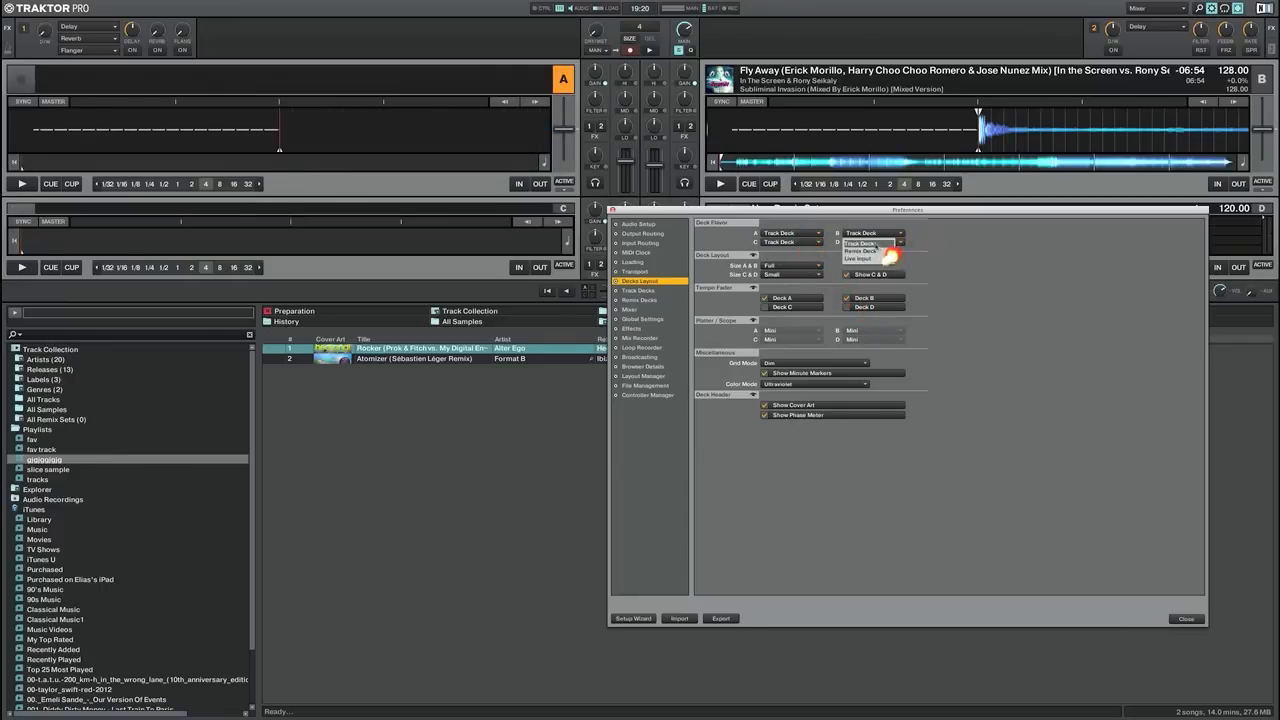
click(877, 244)
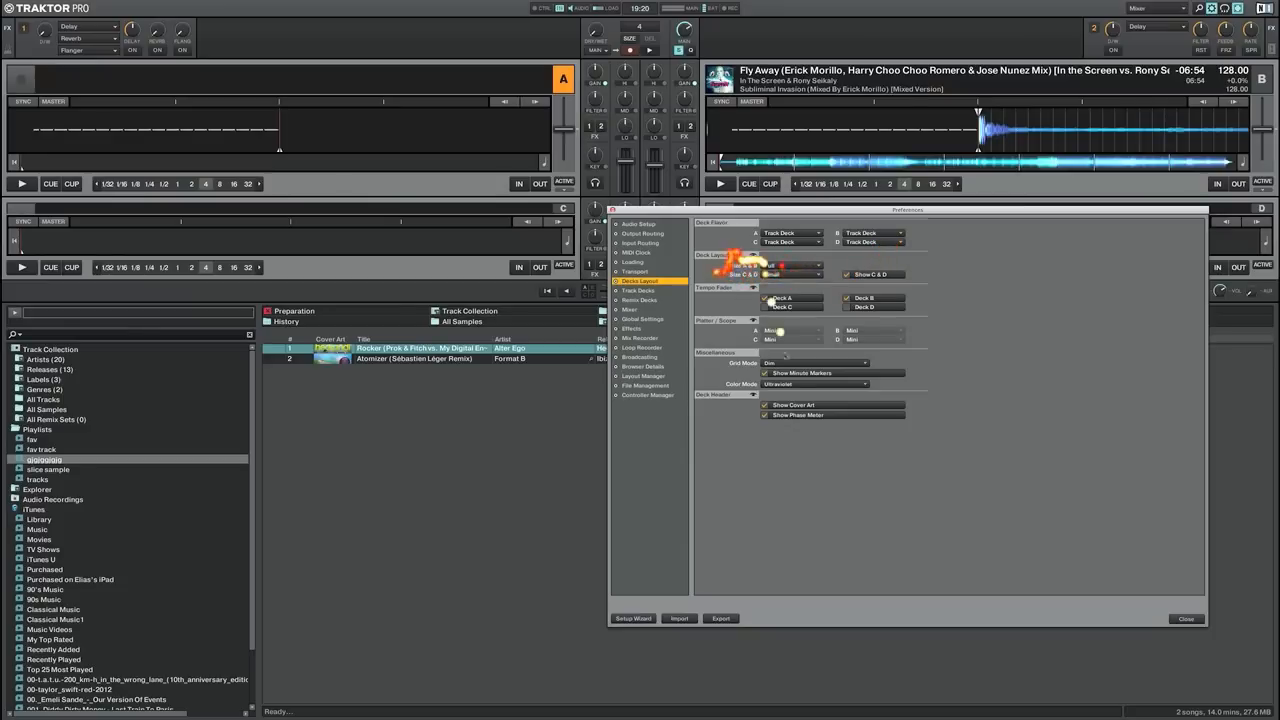
Try the Micro size for decks A & B, and set the size of both deck pairs to Advanced
click(806, 266)
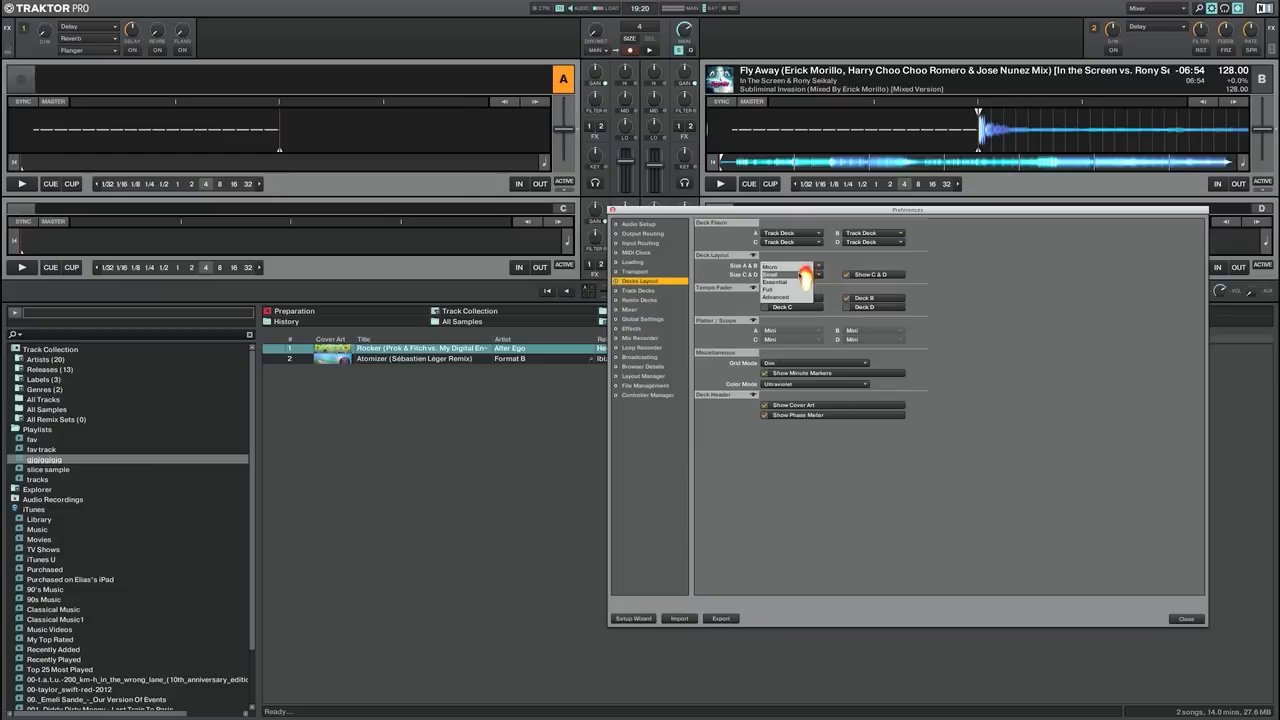
click(799, 266)
click(806, 266)
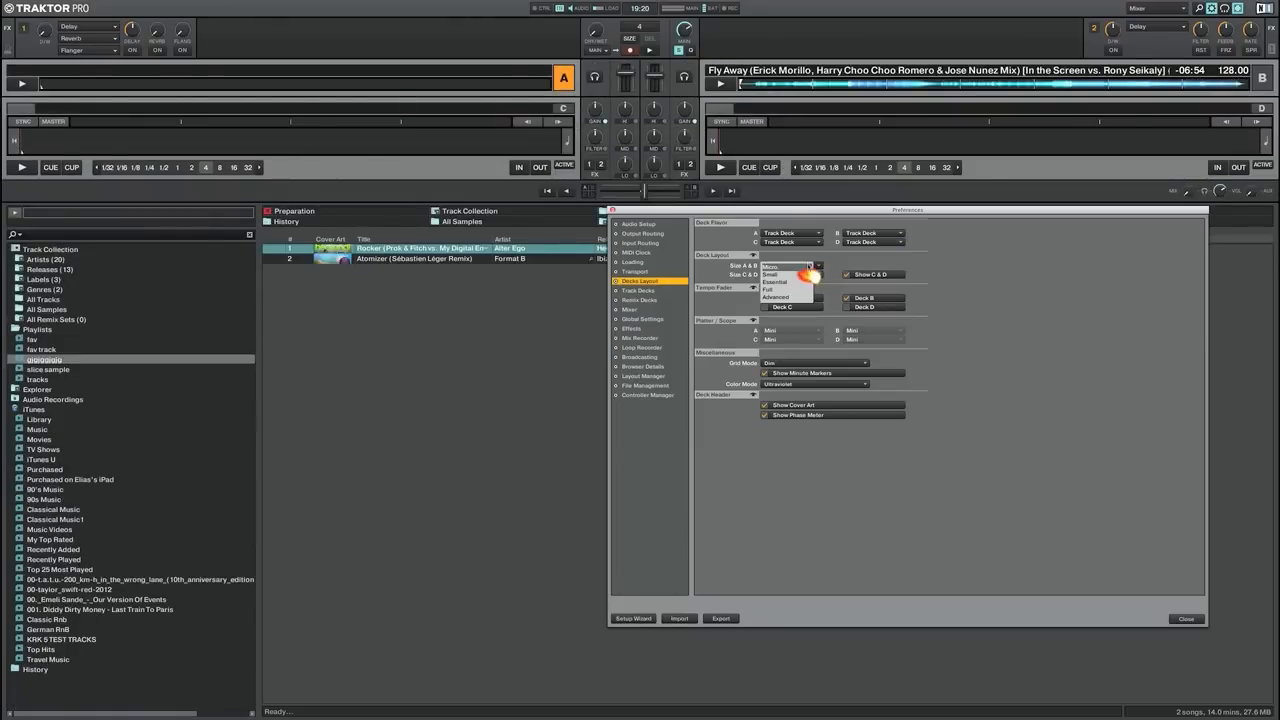
click(804, 295)
click(812, 268)
click(802, 305)
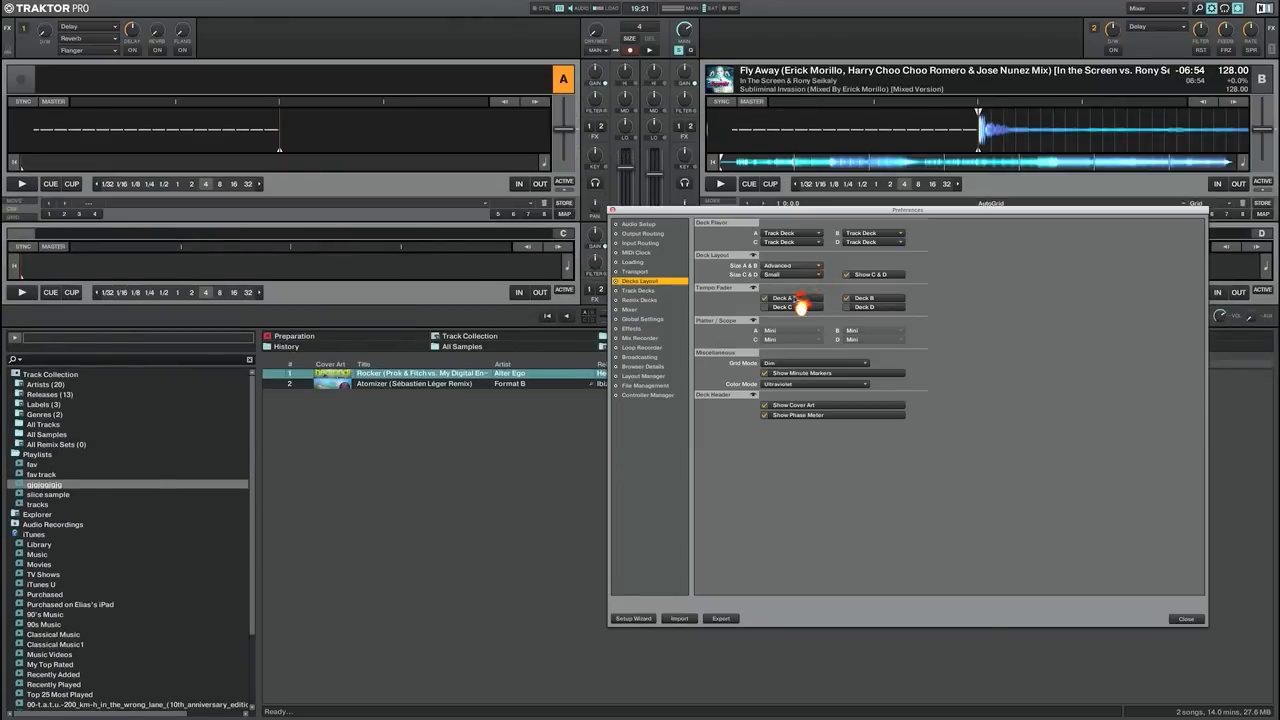
click(806, 275)
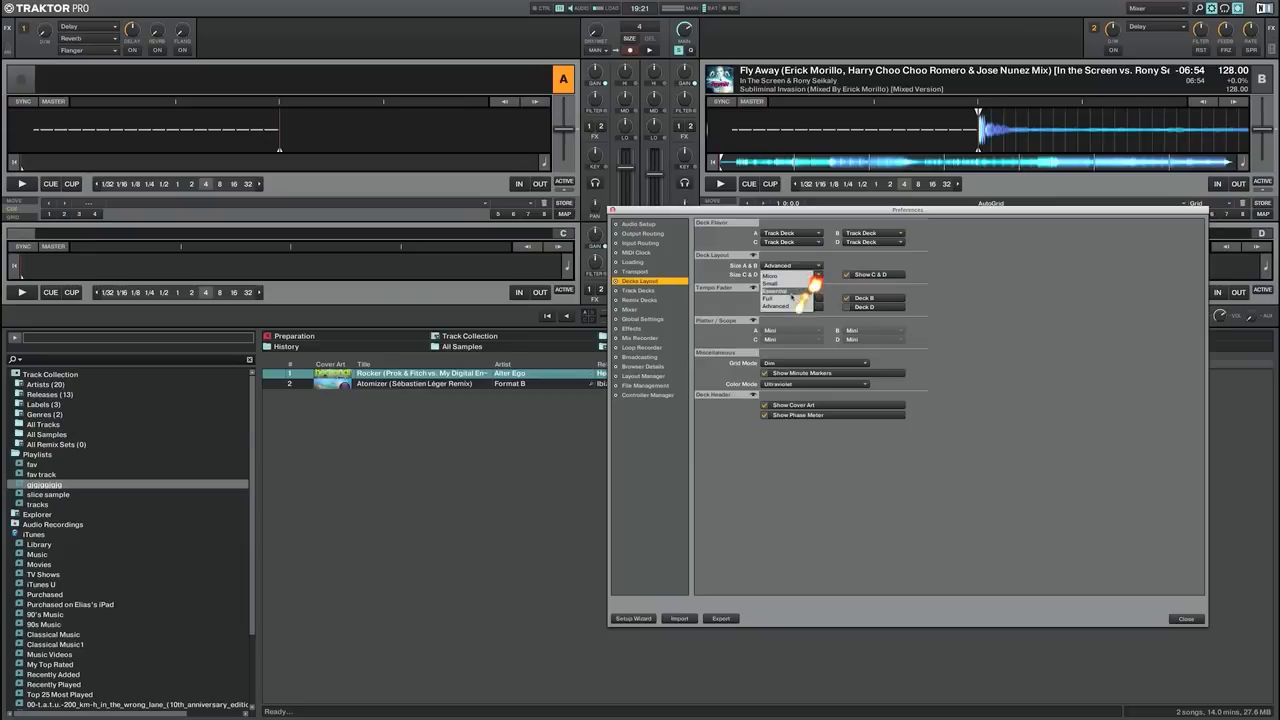
click(796, 312)
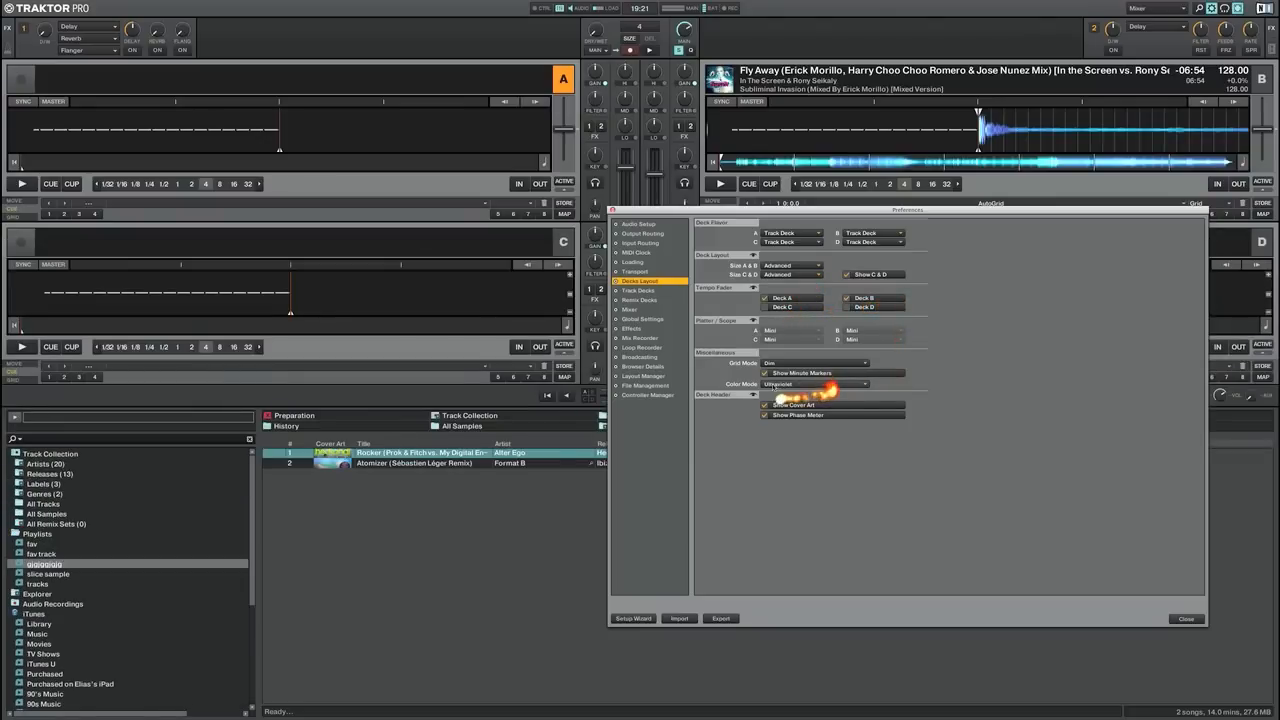
Set the grid mode to Full, try the Infrared and X-Ray color modes and settle on Spectrum
click(815, 364)
click(770, 364)
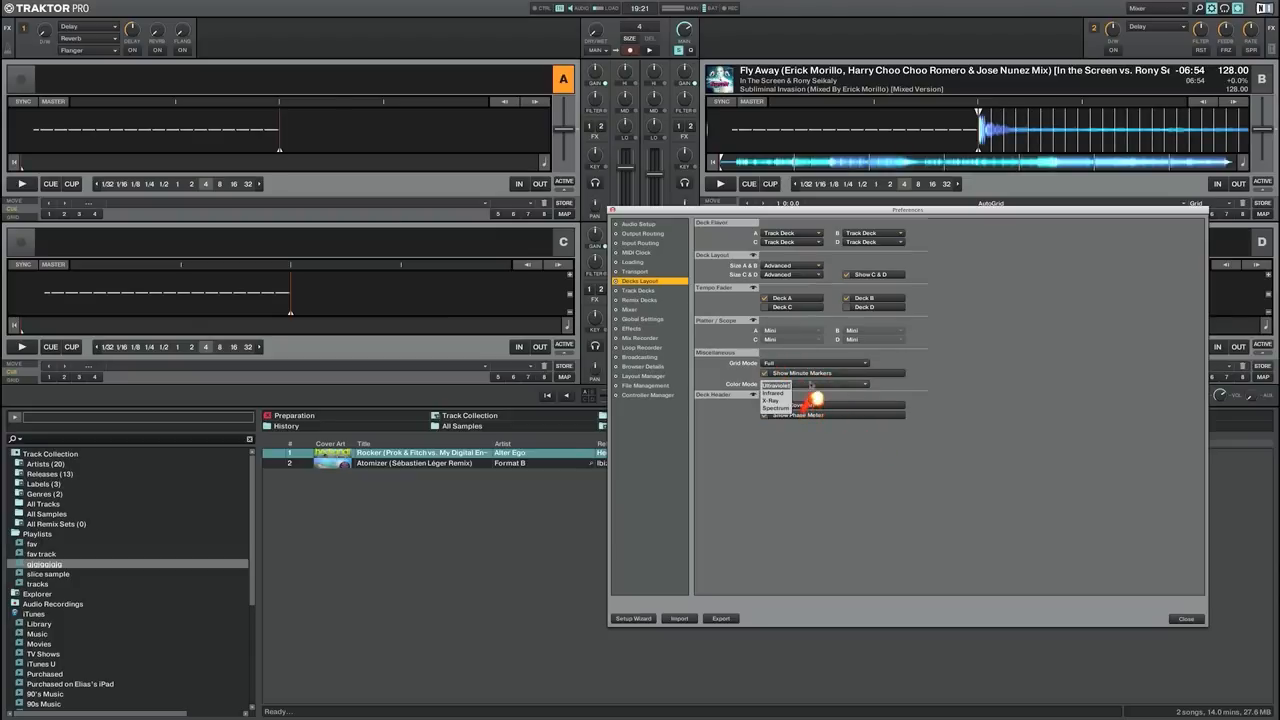
click(778, 393)
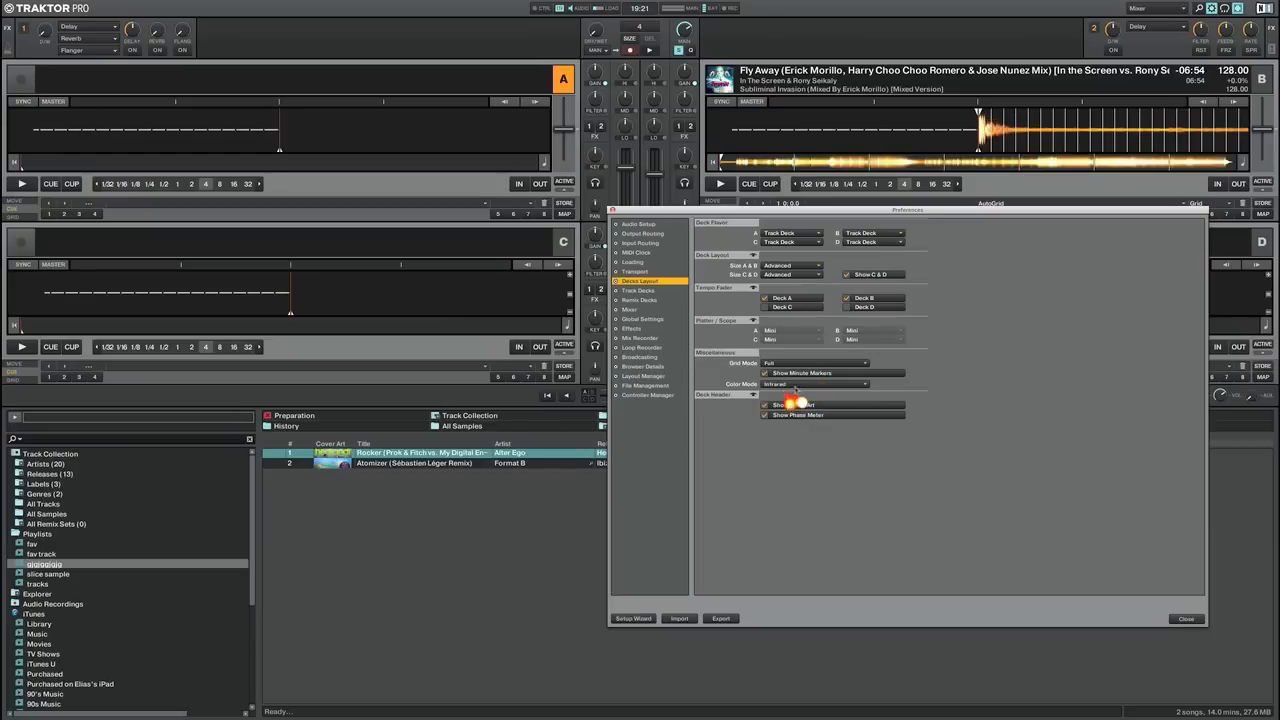
click(845, 384)
click(789, 400)
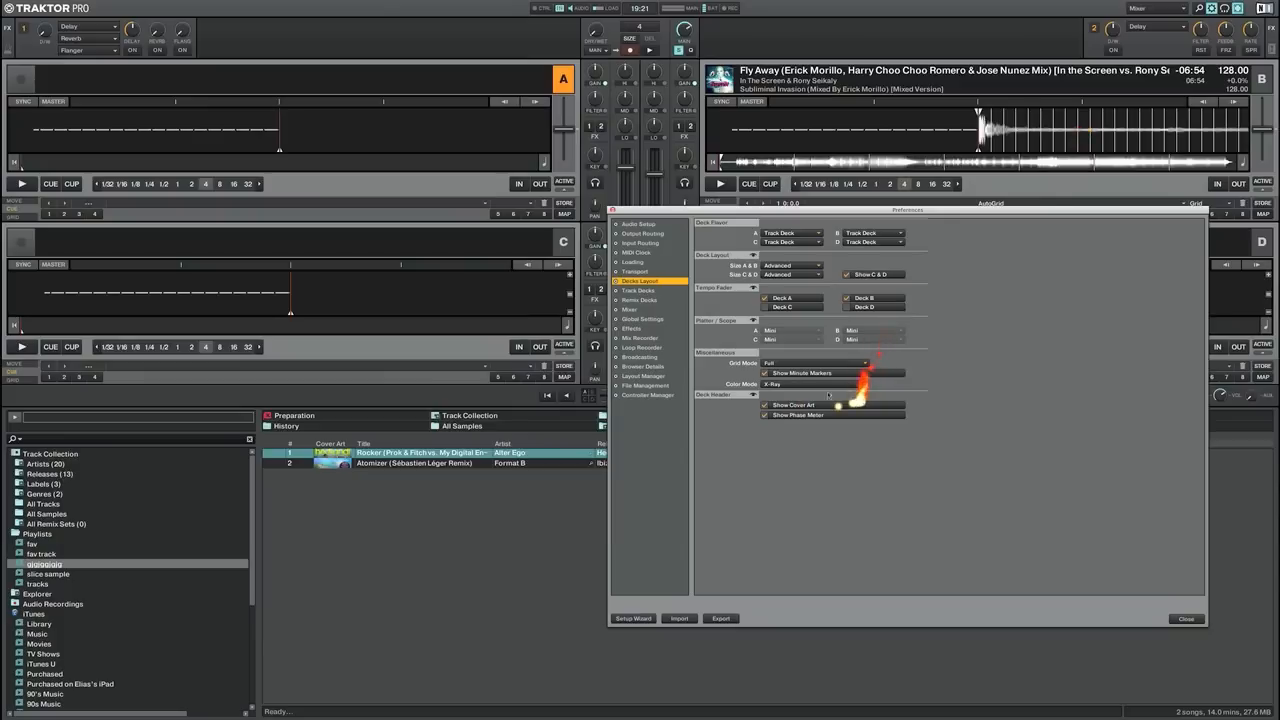
click(835, 386)
click(776, 408)
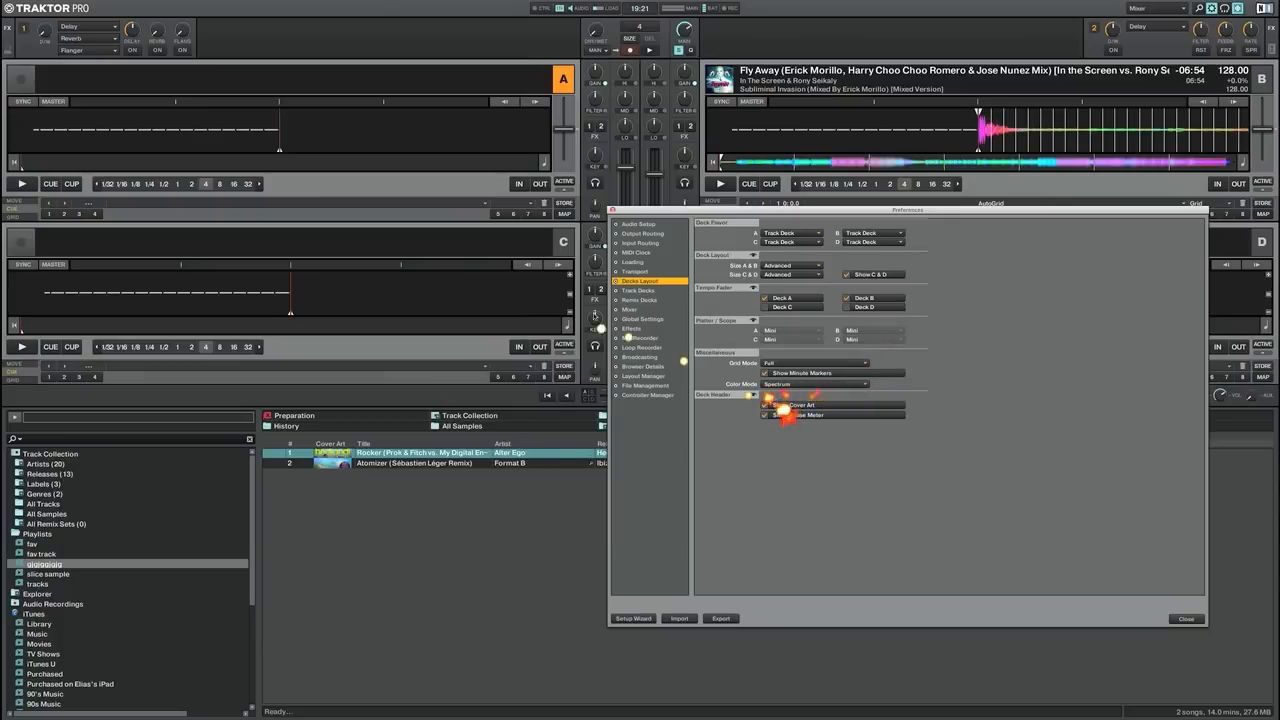
Open the Mixer preferences and look through the EQ type, filter type and headroom options, keeping the current choices
click(630, 310)
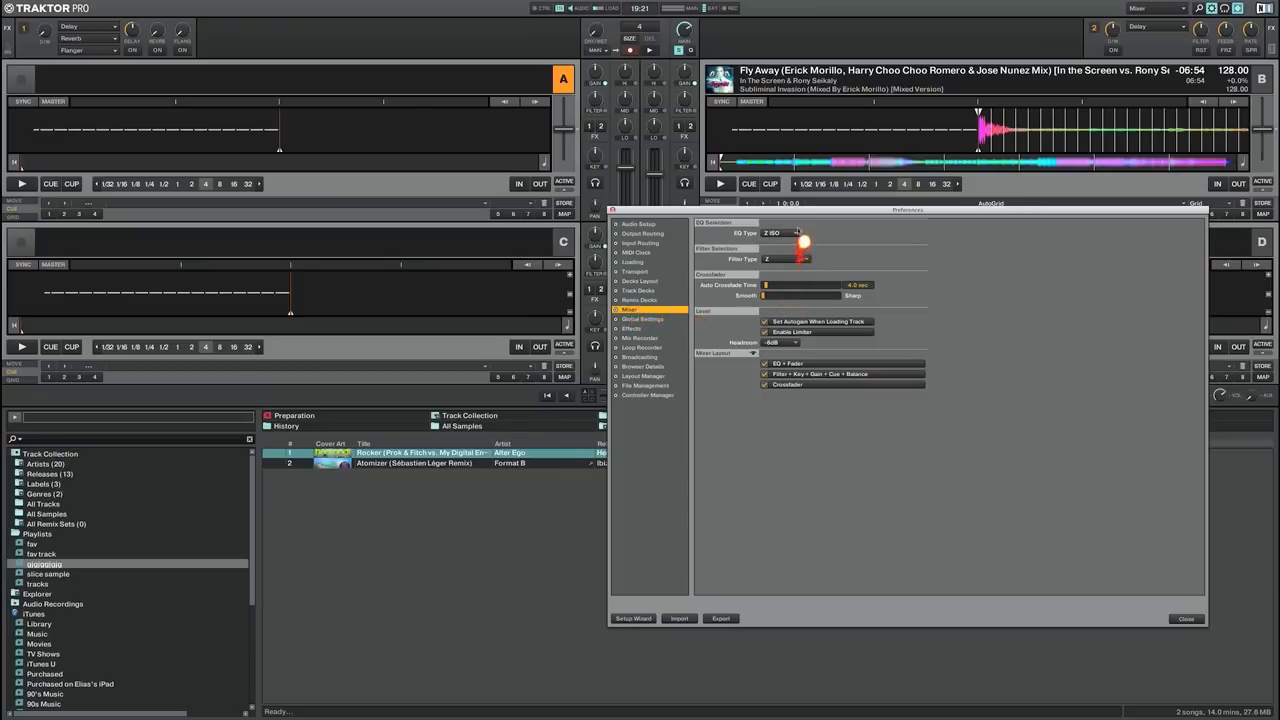
click(800, 235)
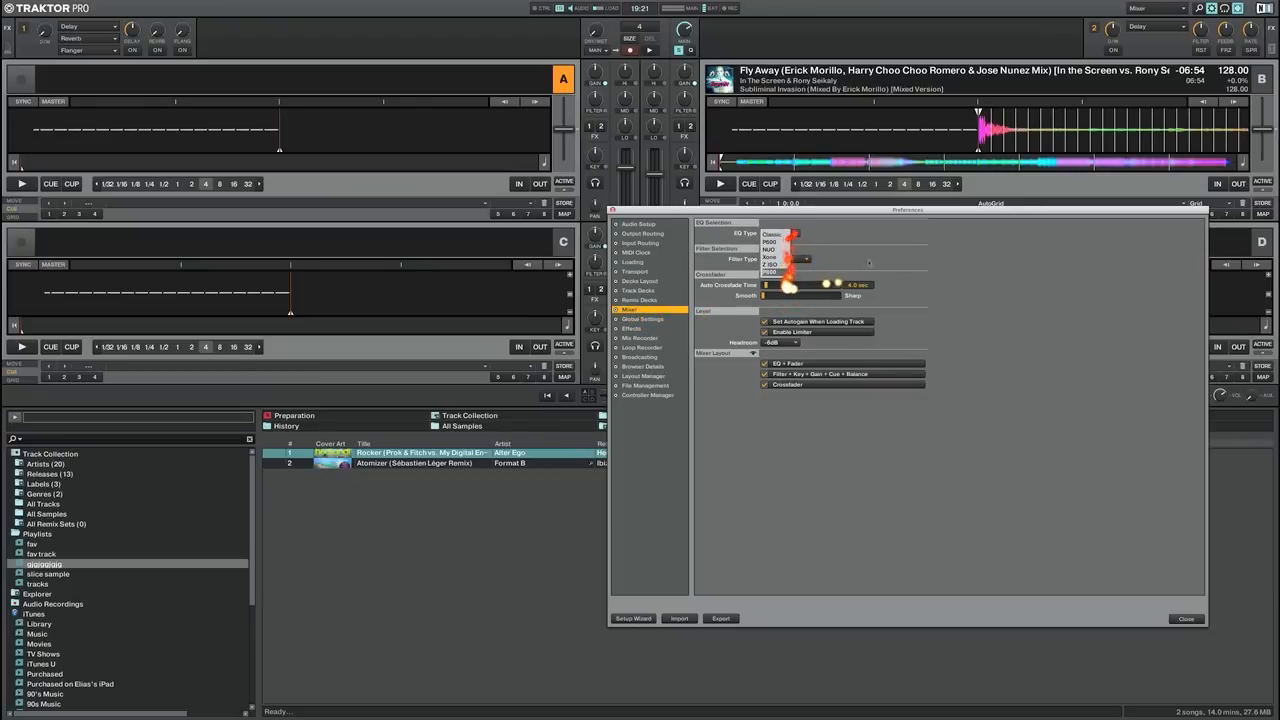
click(780, 264)
click(780, 260)
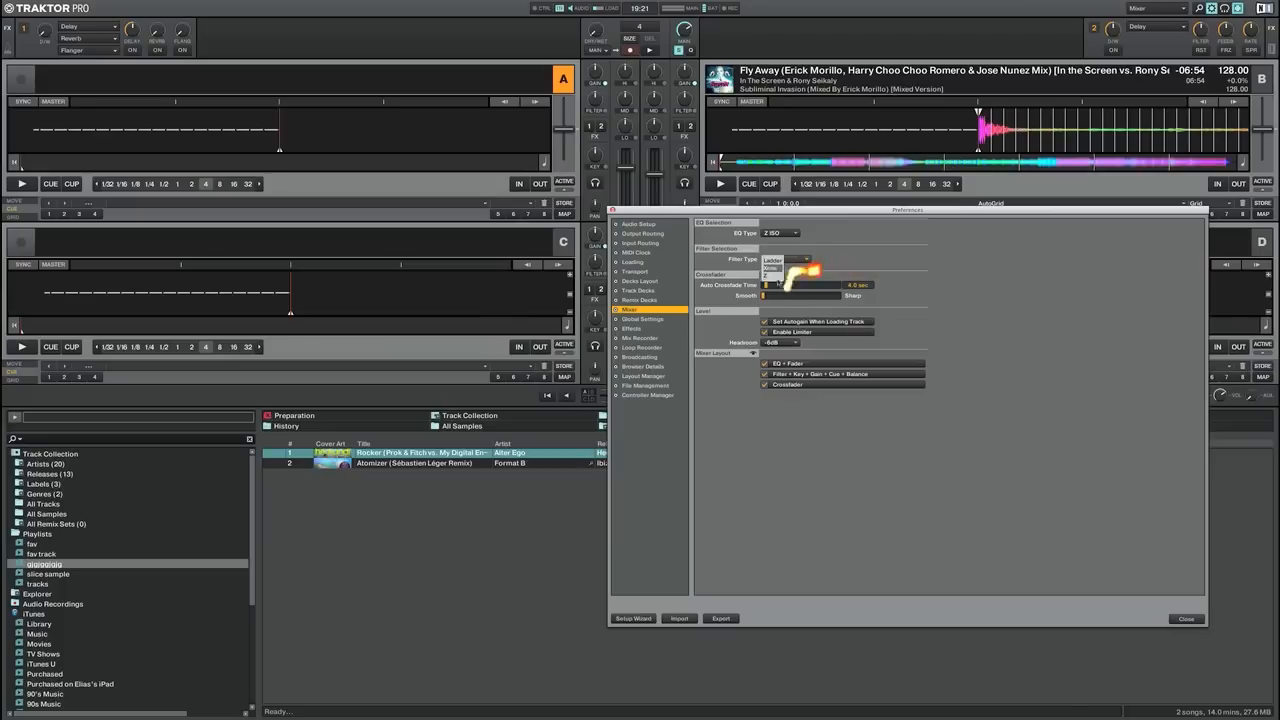
click(885, 251)
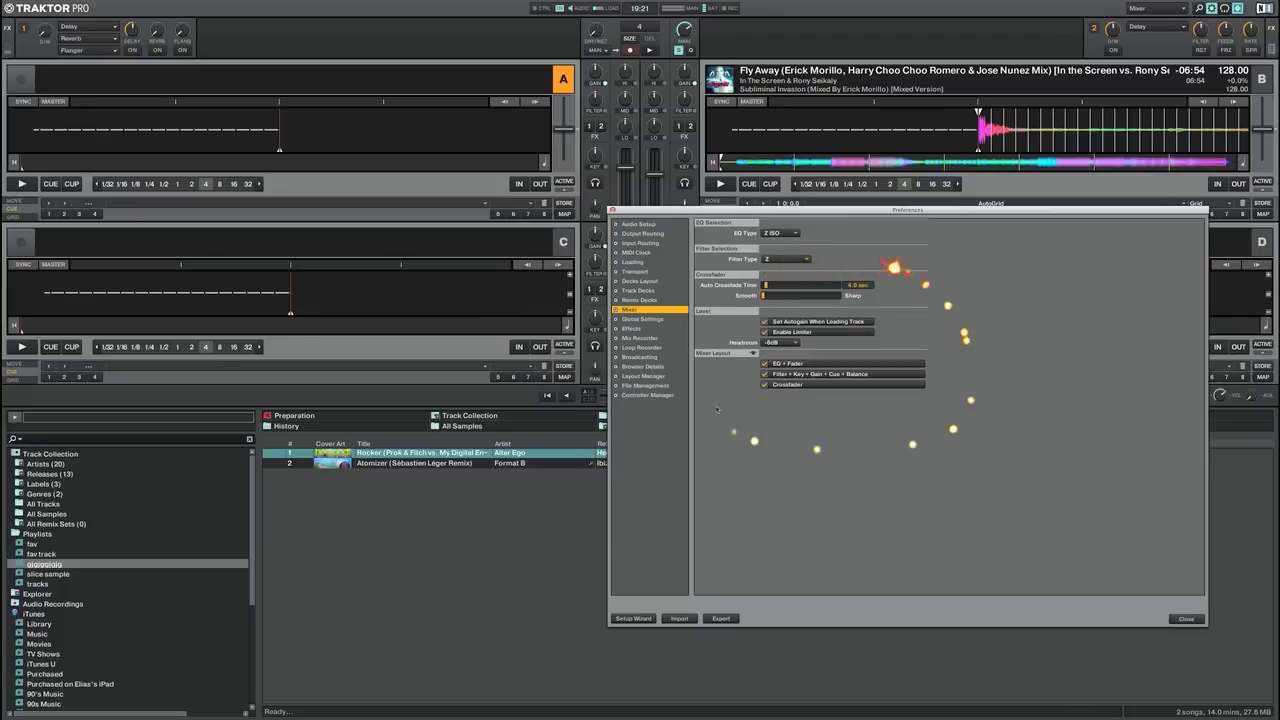
click(795, 345)
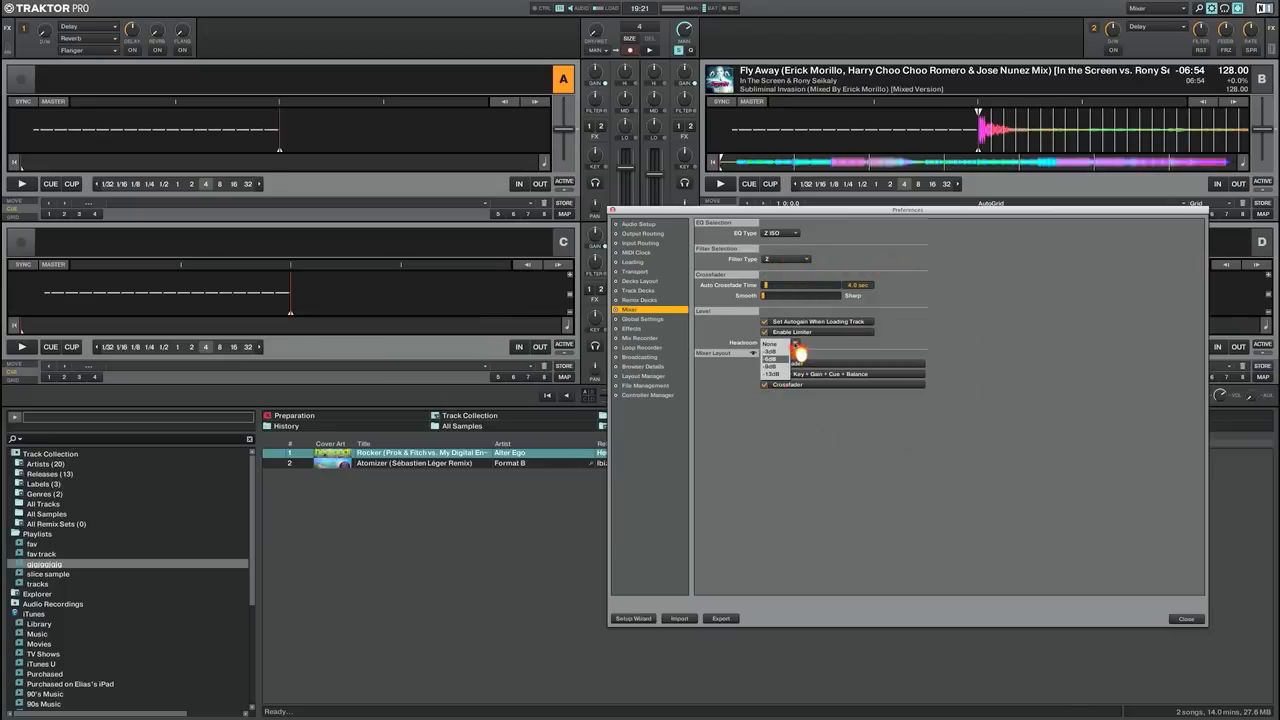
click(784, 358)
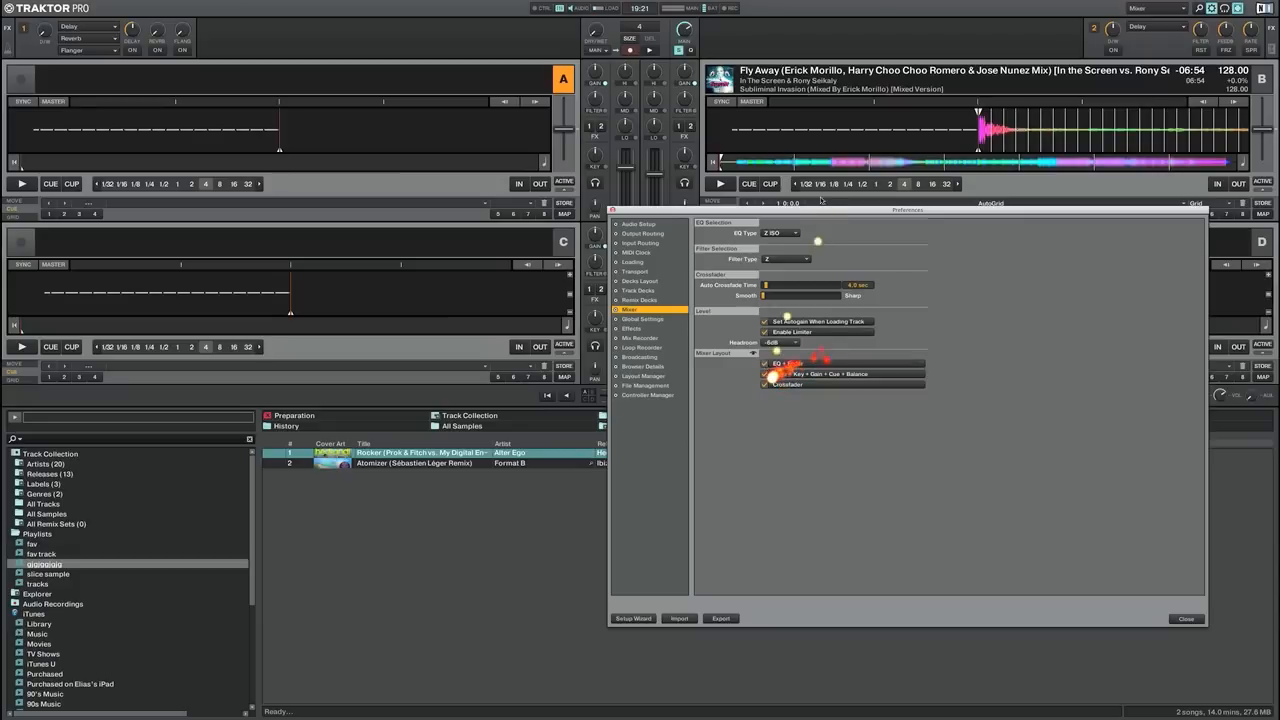
Move the Preferences window clear of the mixer and toggle the crossfader's display in the mixer layout
drag(826, 211, 916, 248)
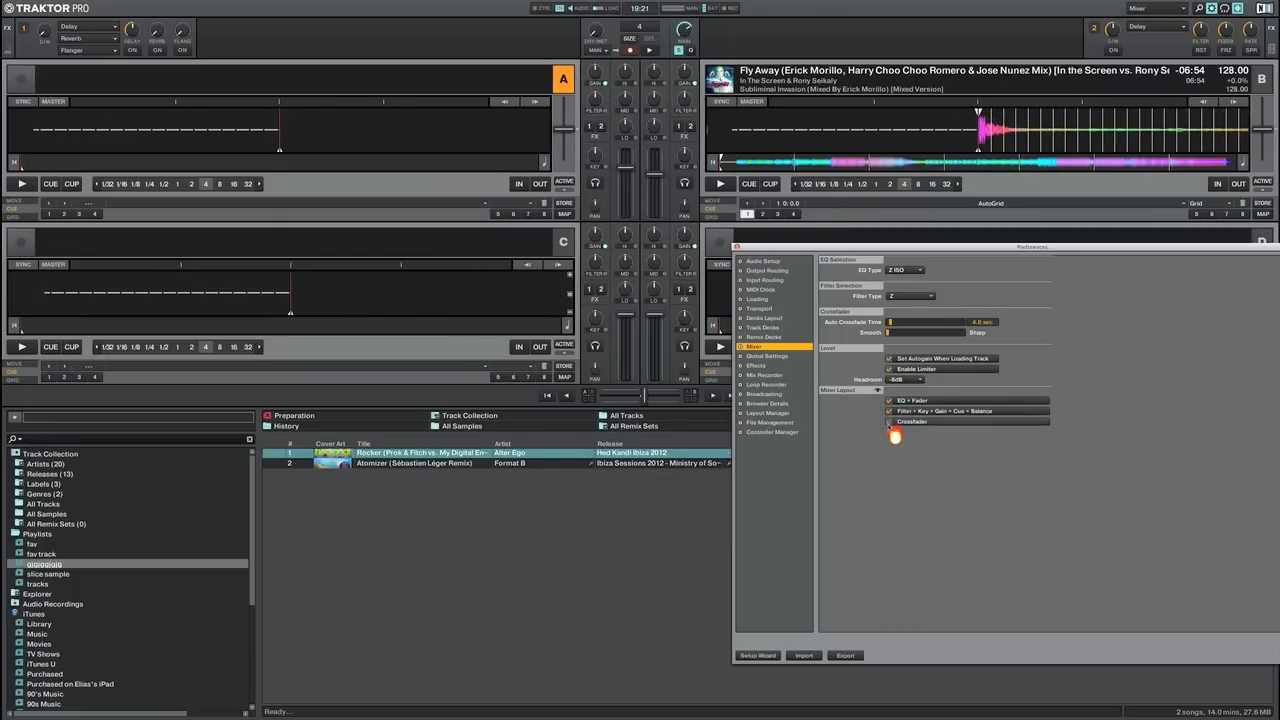
click(893, 427)
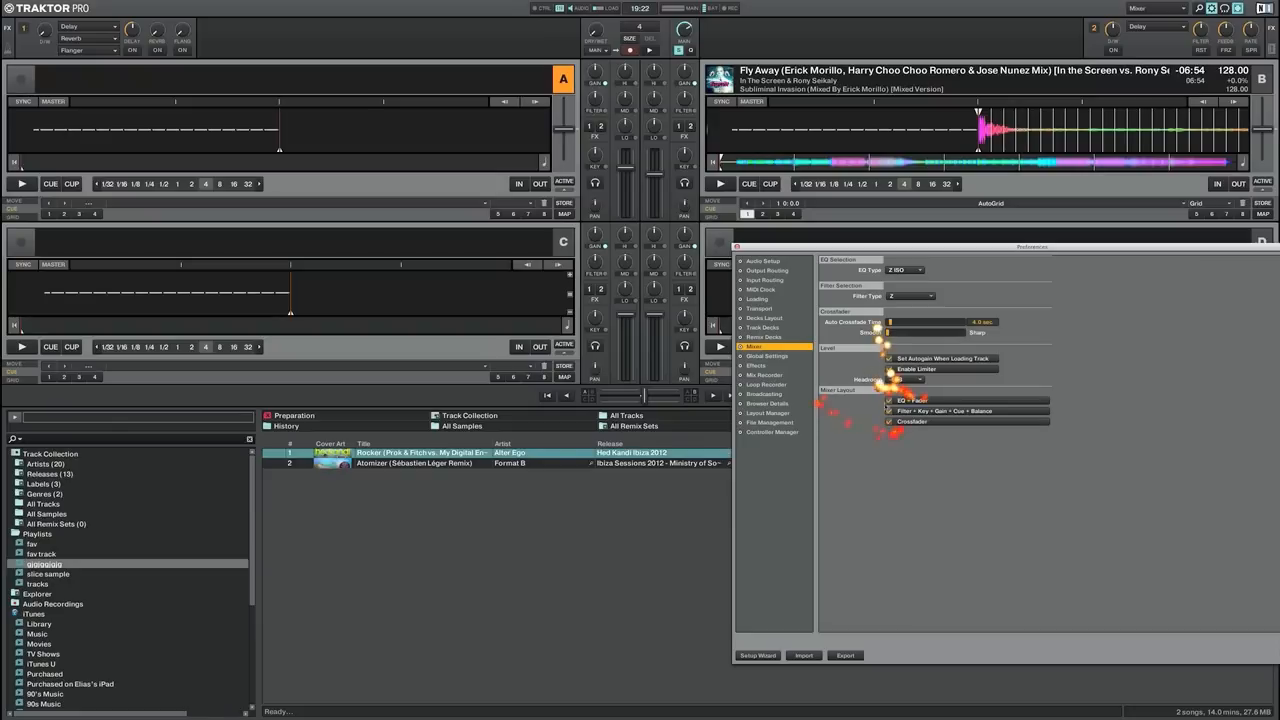
In the Global Settings, try Master Clock and the alternative right-hand option for the global section, and restore Effect 1 and Effect 2
click(764, 356)
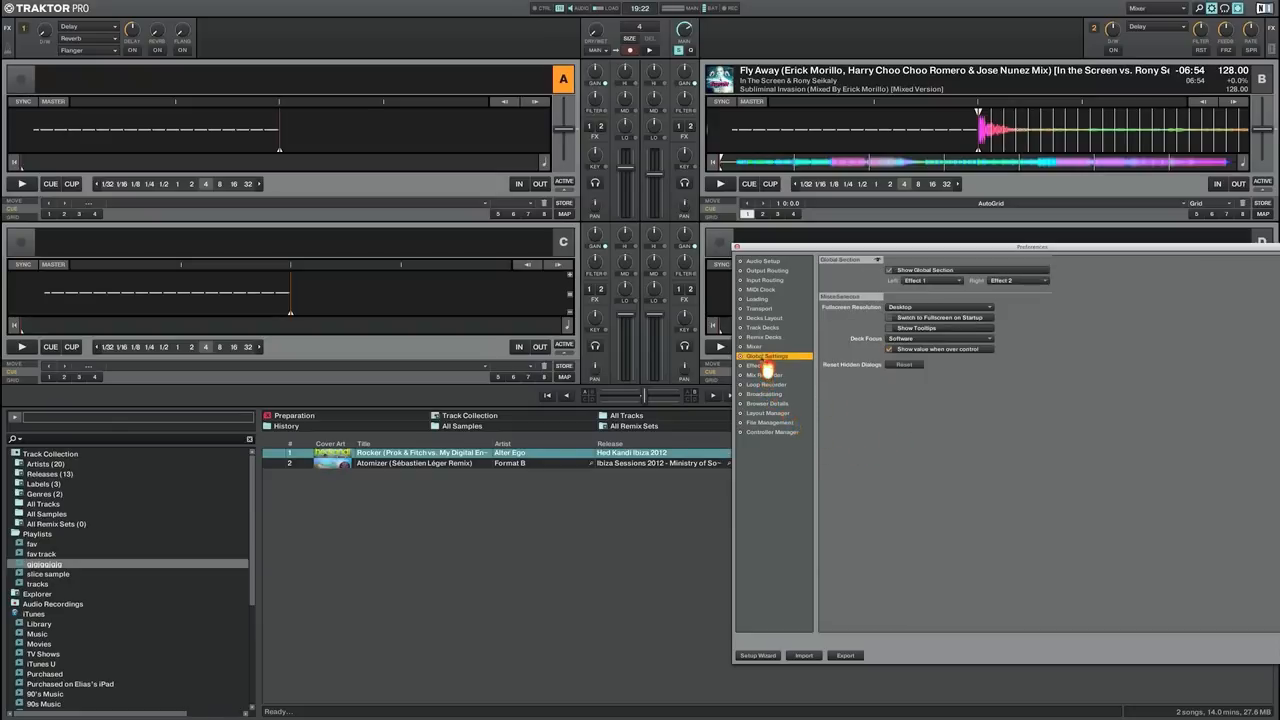
click(957, 282)
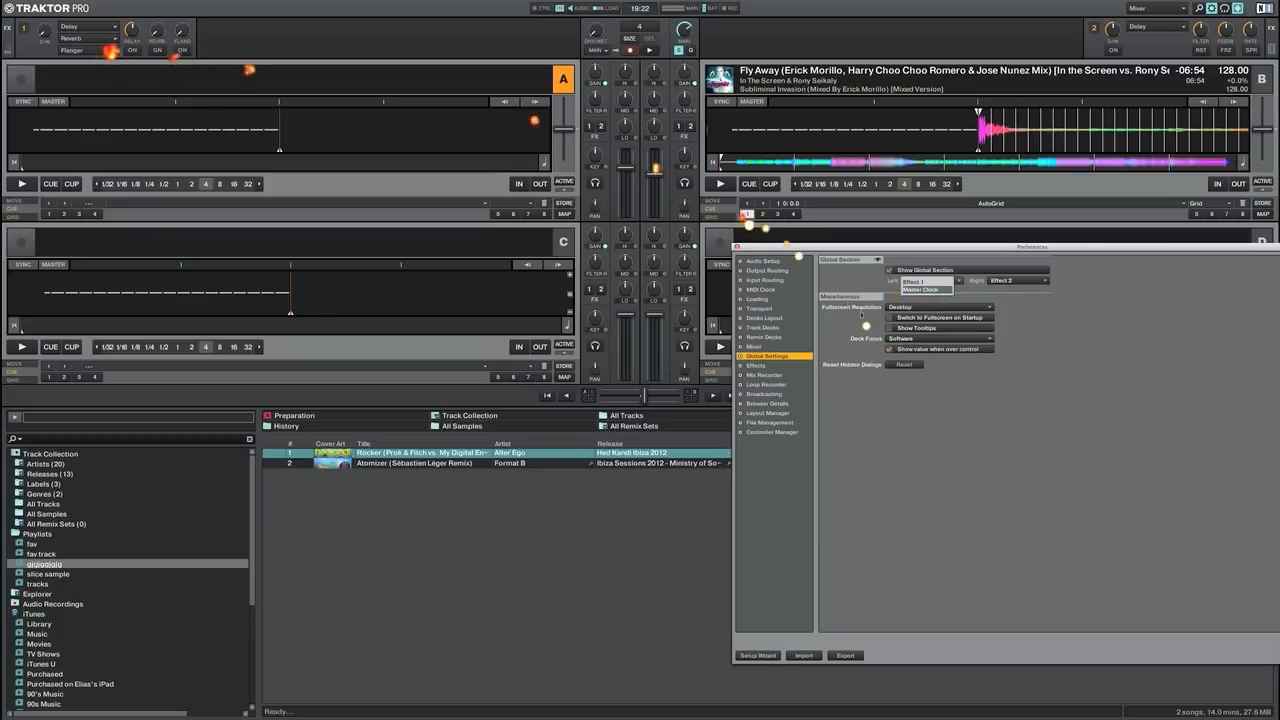
click(921, 289)
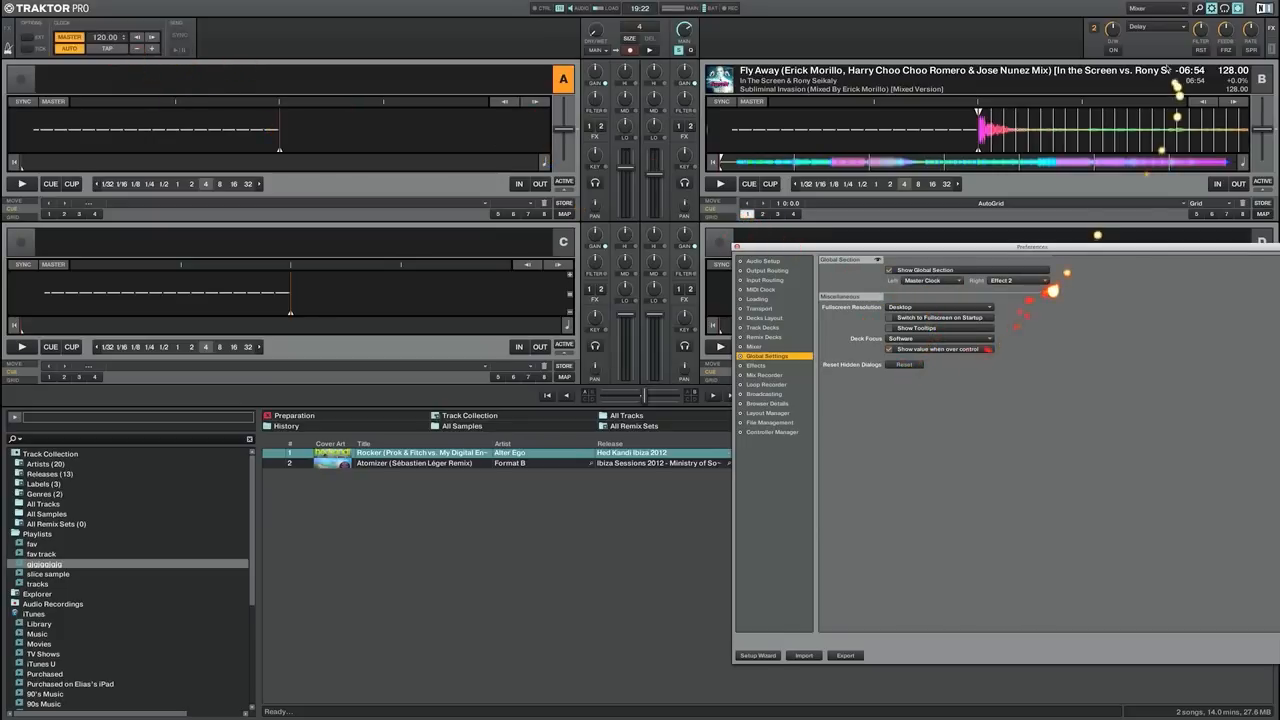
click(1040, 281)
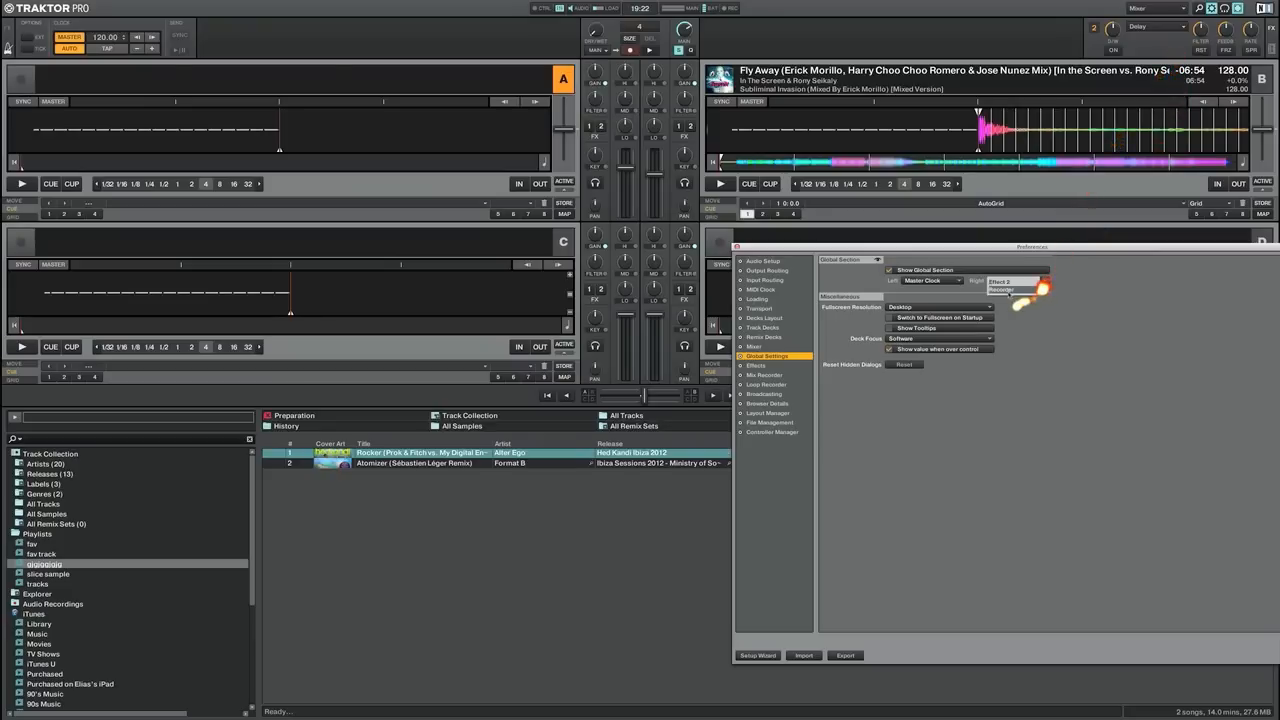
click(1008, 290)
click(1043, 281)
click(1015, 281)
click(955, 281)
click(920, 282)
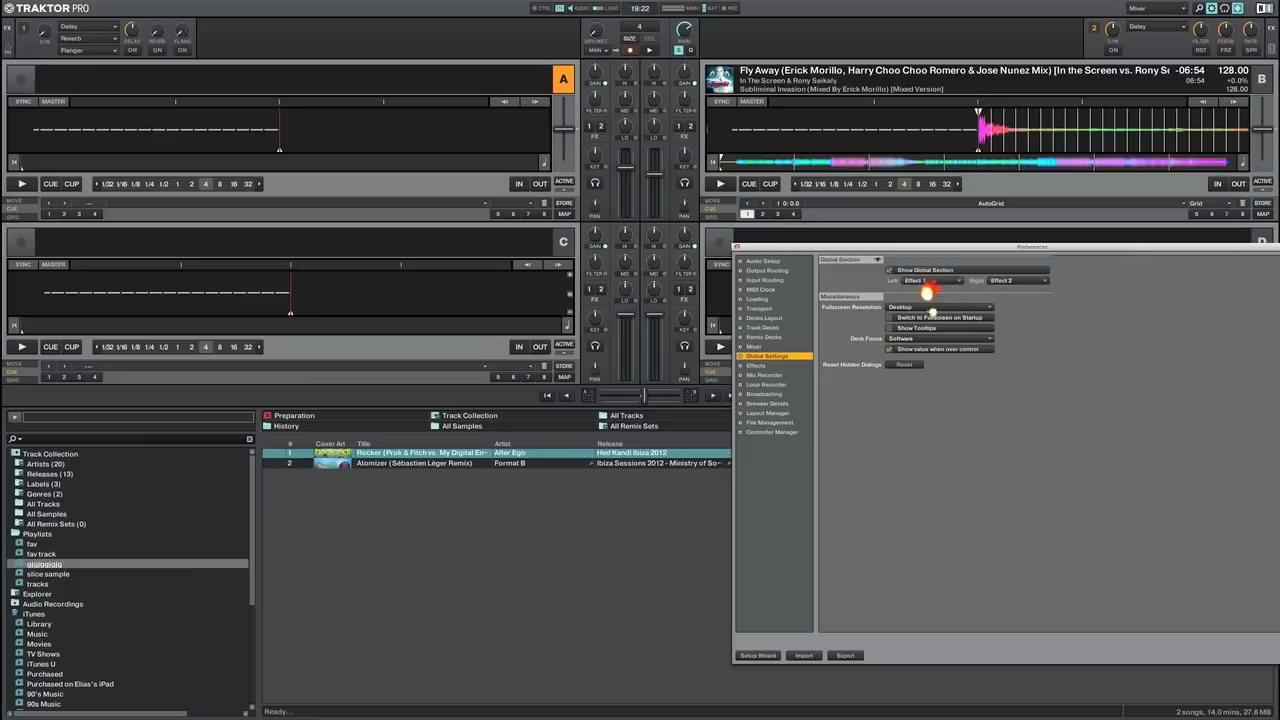
Open the Effects preferences and look through the FX1 unit routing options, keeping Insert
click(756, 366)
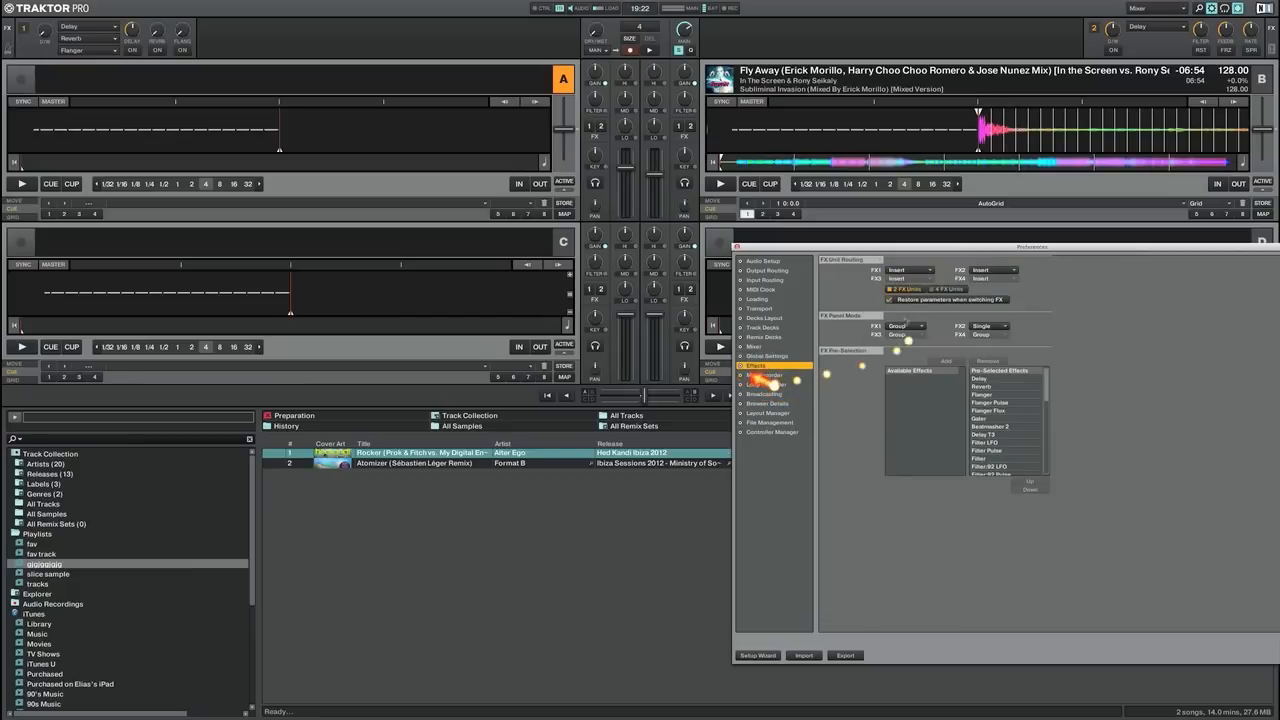
click(922, 270)
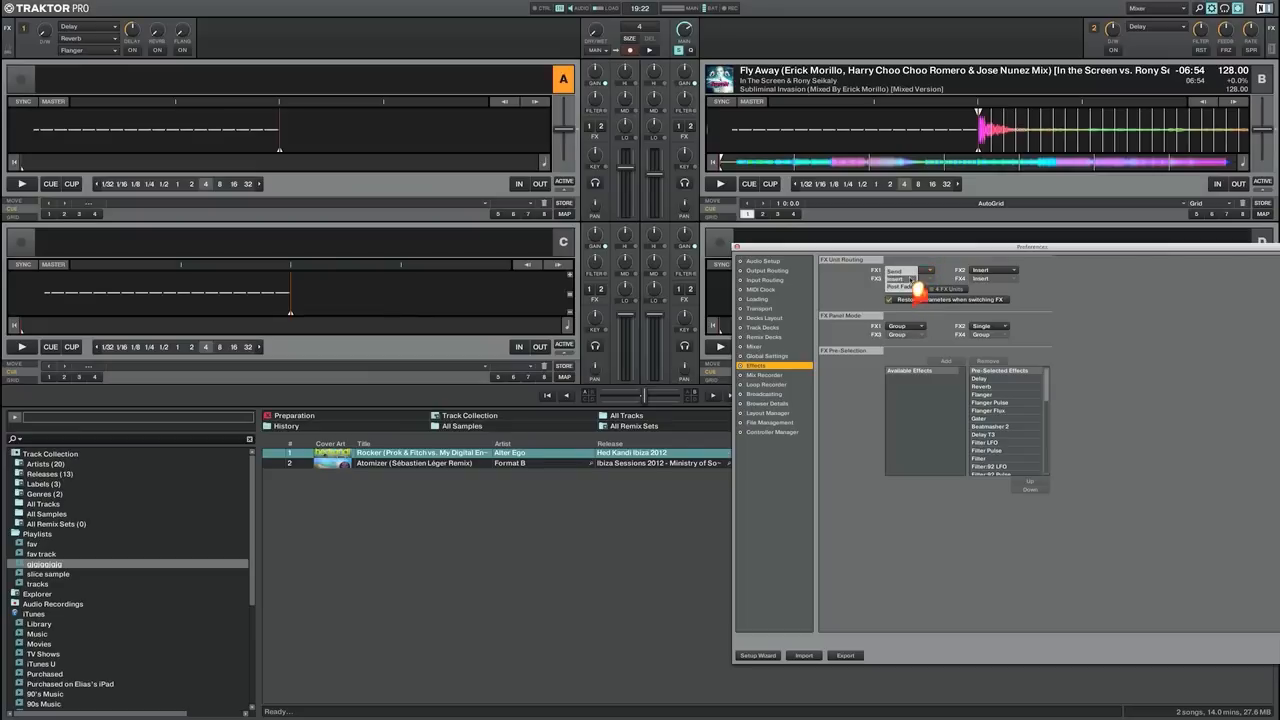
click(914, 279)
Try the Single panel mode for FX1 and Group for FX2, and return FX1 to Group and FX2 to Single
click(922, 330)
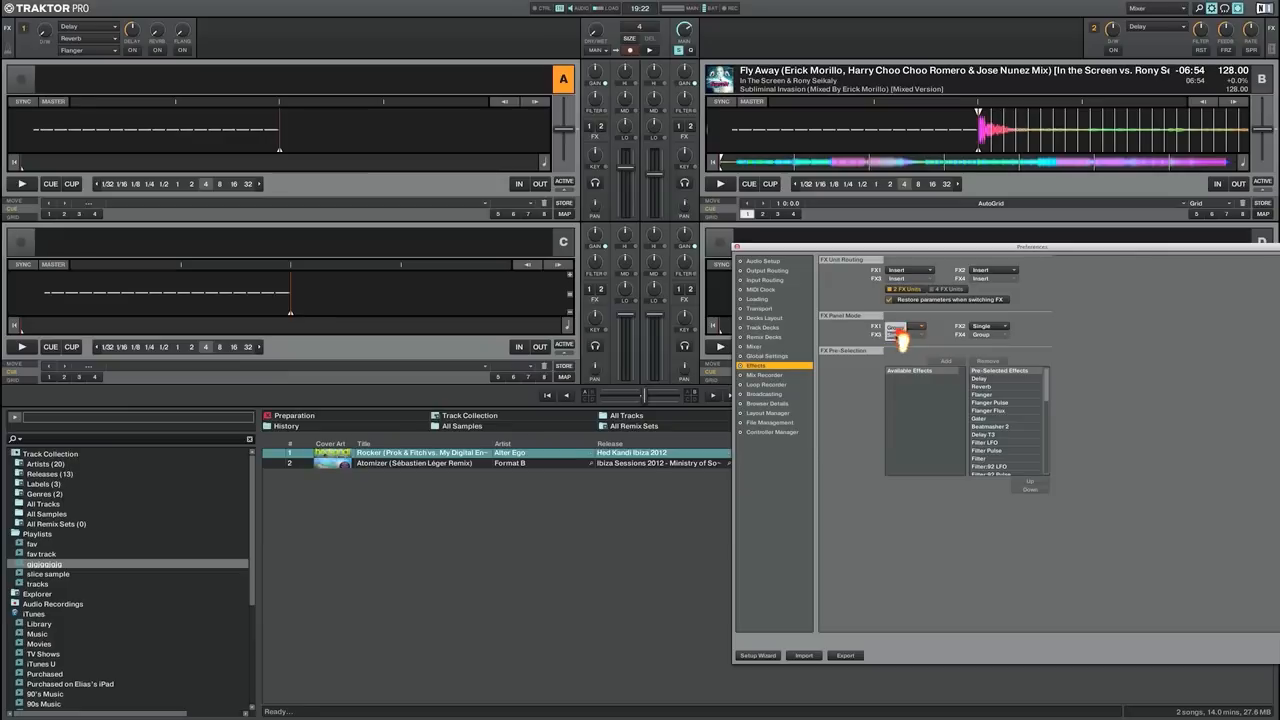
click(900, 336)
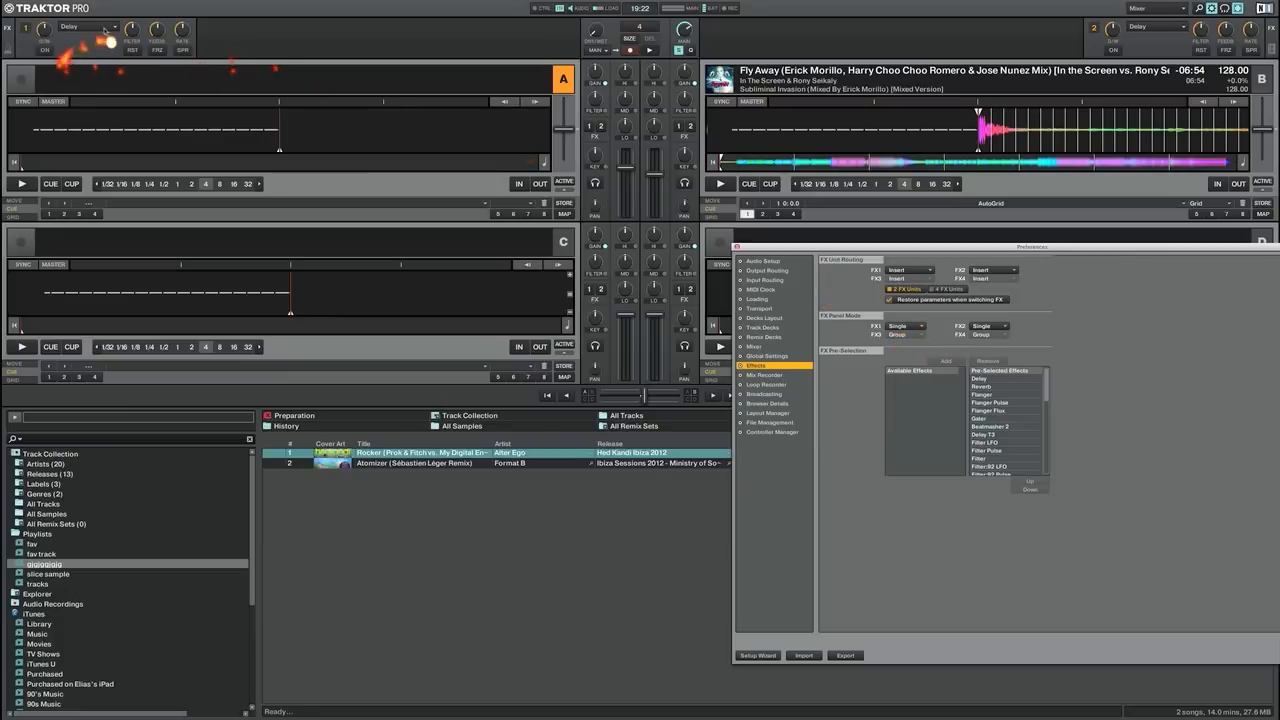
click(905, 327)
click(898, 328)
click(995, 328)
click(981, 327)
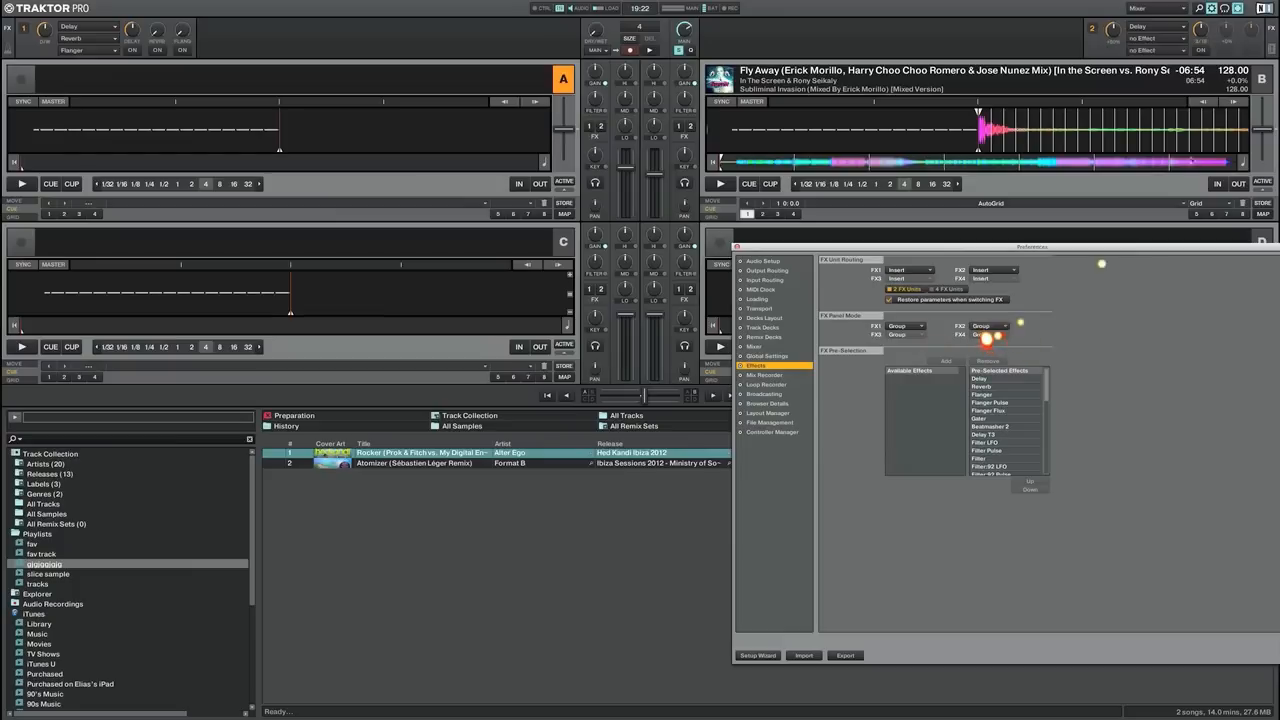
click(1002, 328)
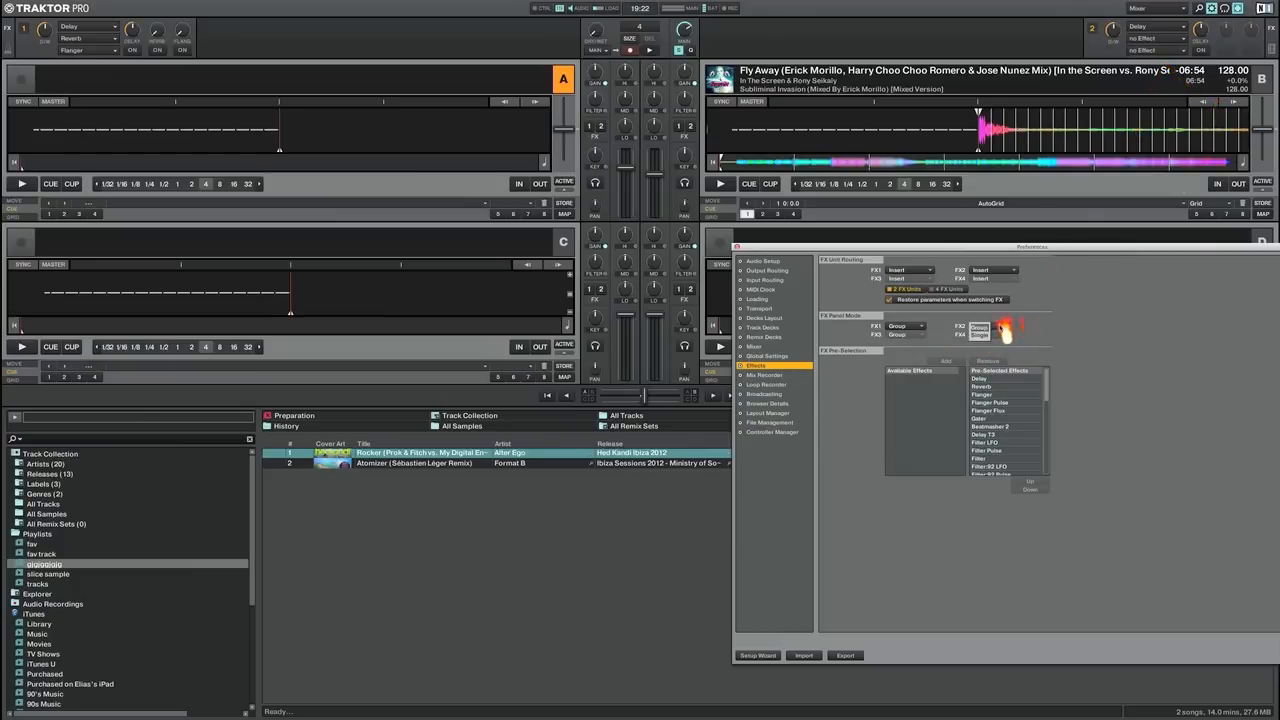
click(978, 335)
Look through the pre-selected effects and move Flanger up to the first place in the list
click(986, 397)
scroll(986, 399, down, 5)
scroll(991, 405, down, 5)
scroll(991, 405, up, 10)
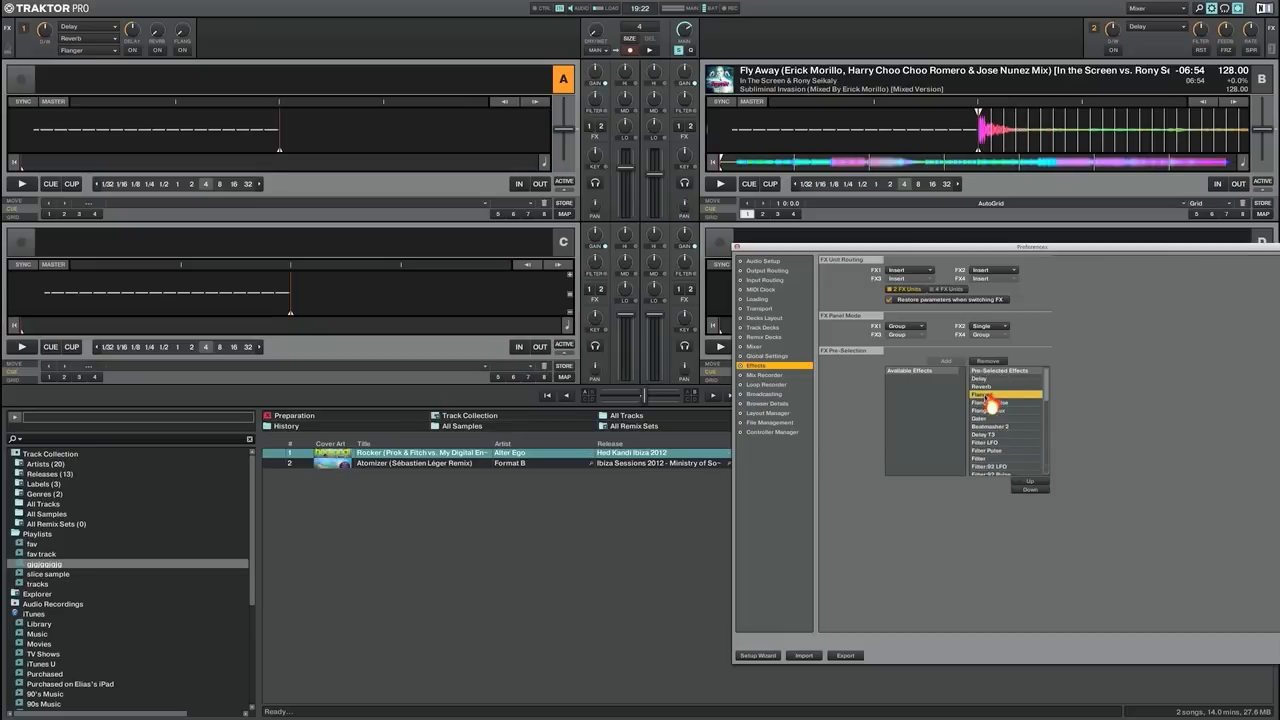
click(1032, 482)
click(1032, 482)
Try reordering Flanger Flux in the pre-selected effects, remove it to the available effects, and add it back
click(1000, 410)
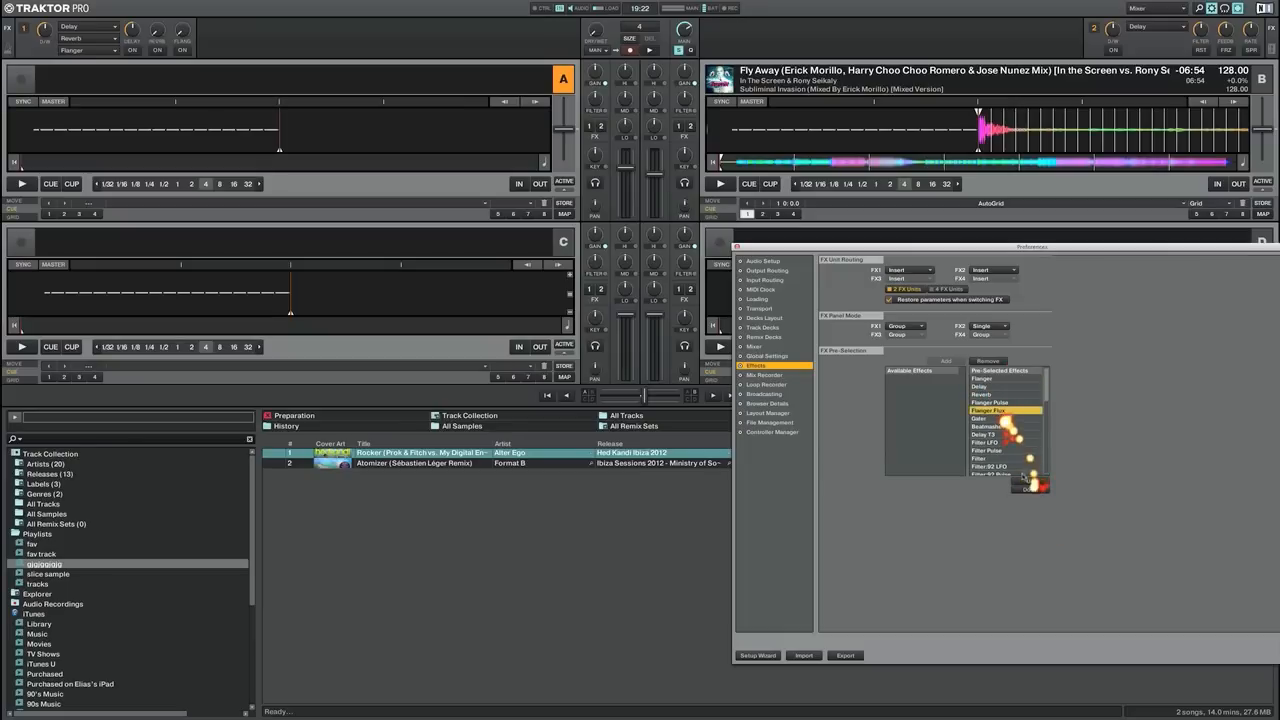
click(1032, 485)
click(1032, 485)
click(1032, 485)
click(1032, 485)
click(988, 361)
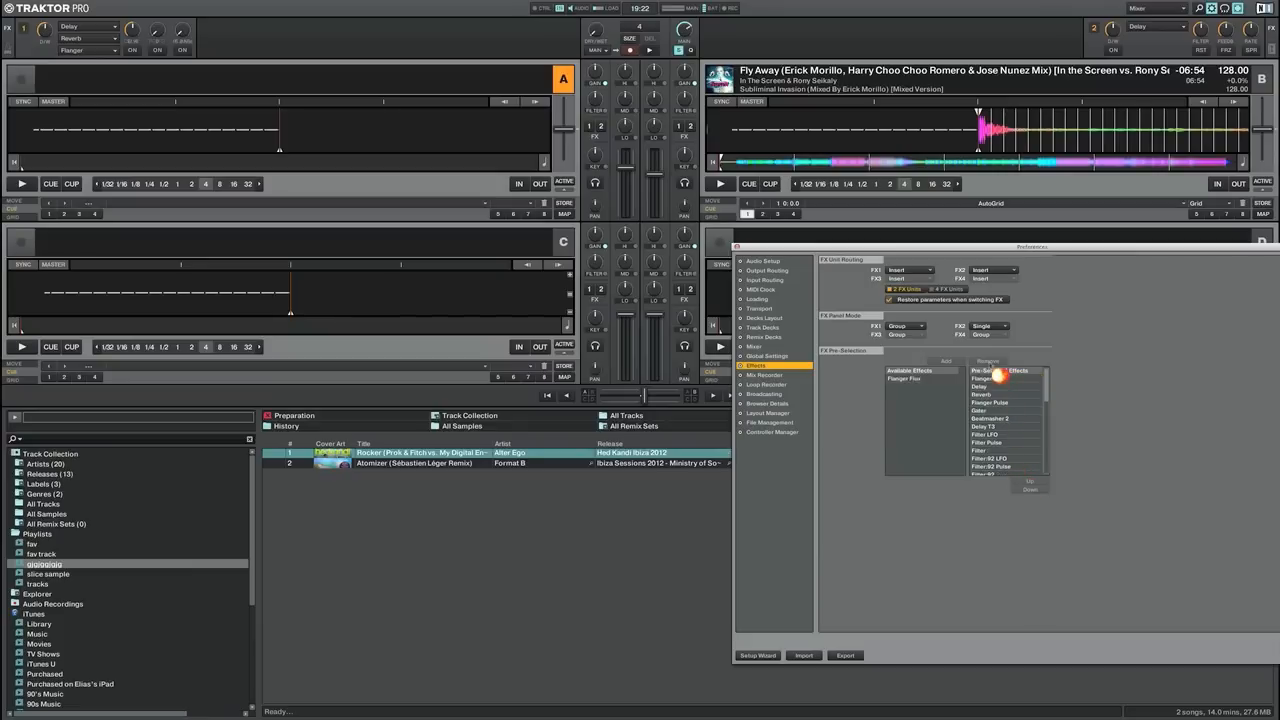
click(940, 379)
click(947, 362)
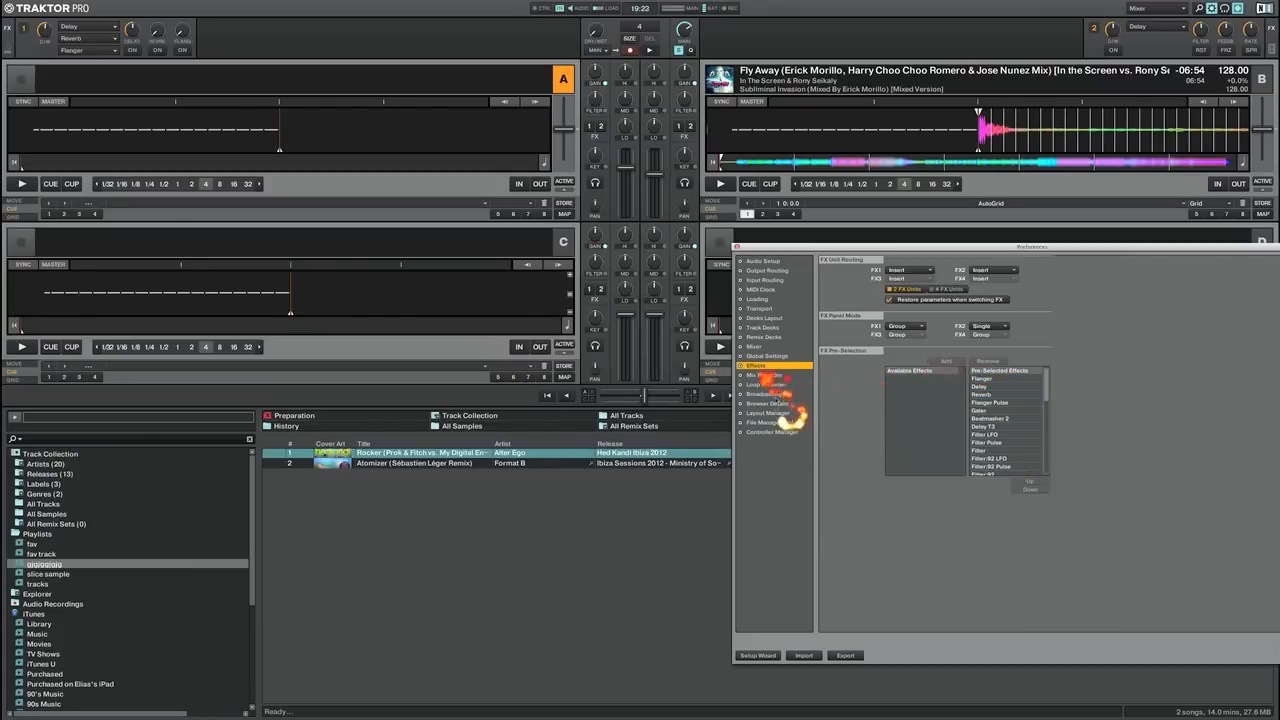
Look through the Broadcasting, Loop Recorder and Mix Recorder preferences
click(774, 386)
click(770, 395)
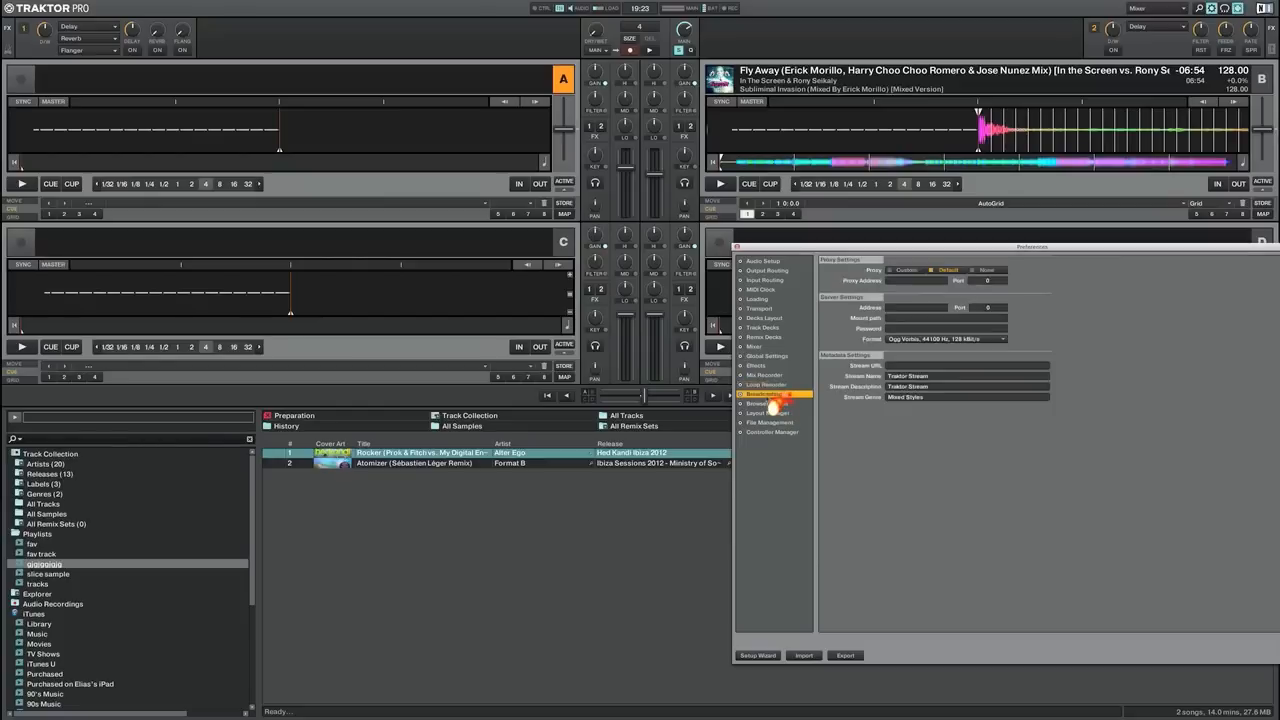
click(768, 386)
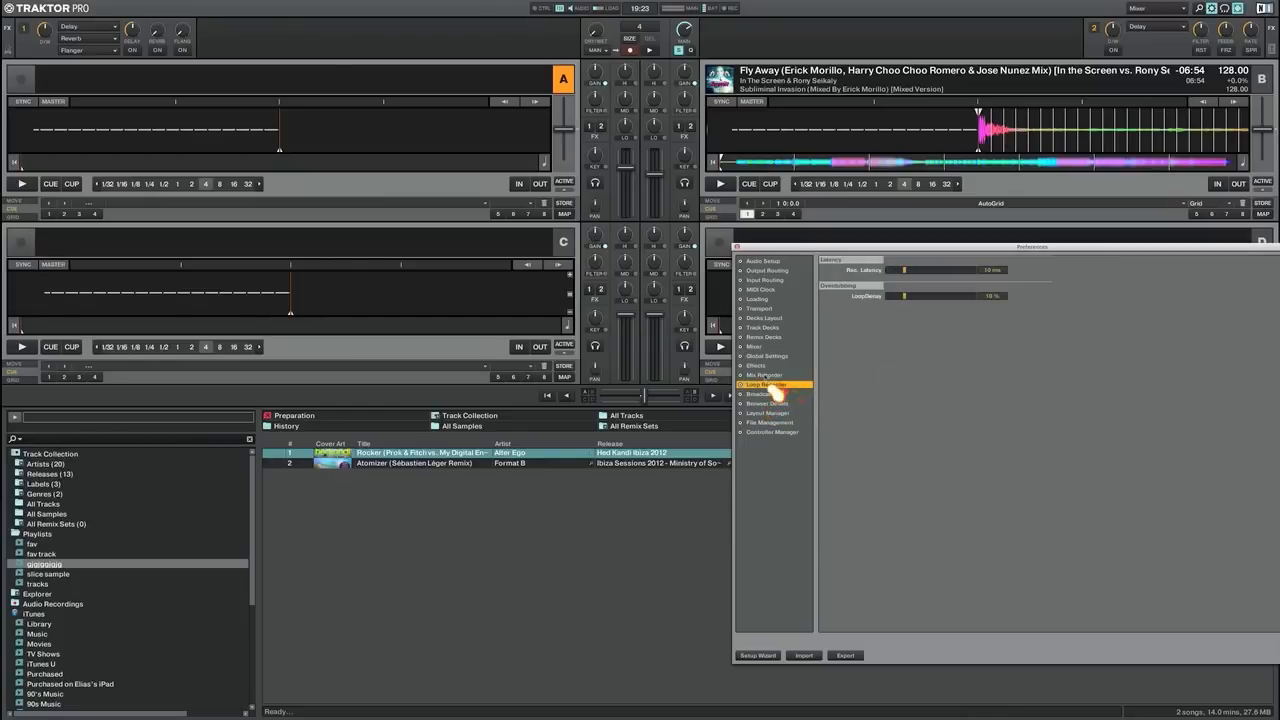
click(764, 376)
In the Browser Details preferences, set the list row height to its maximum and the font size to 16
click(766, 405)
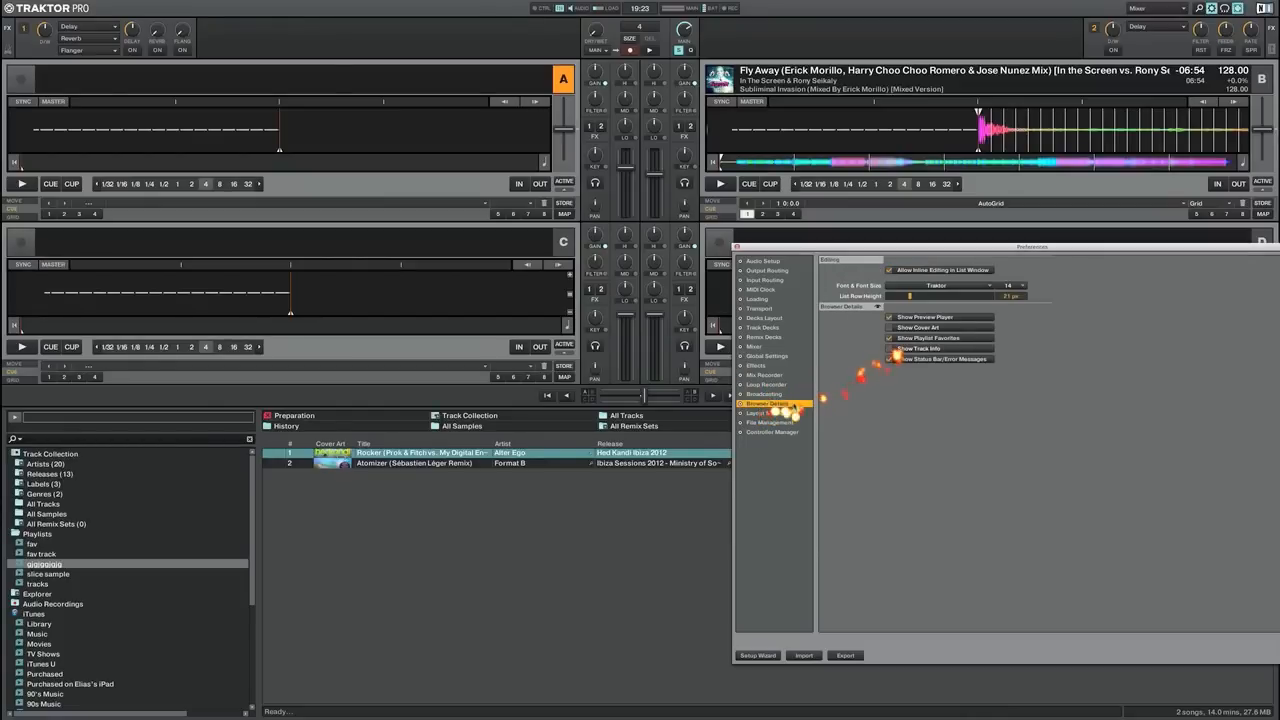
drag(911, 298, 992, 297)
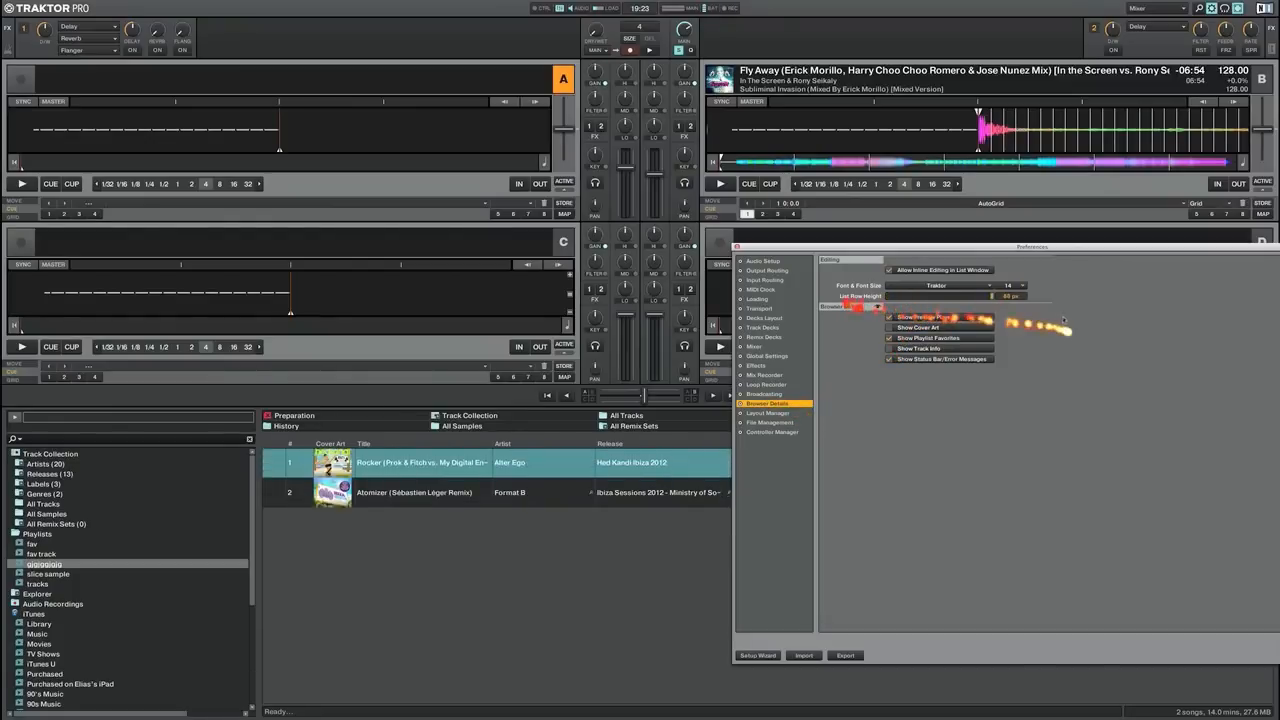
click(1021, 286)
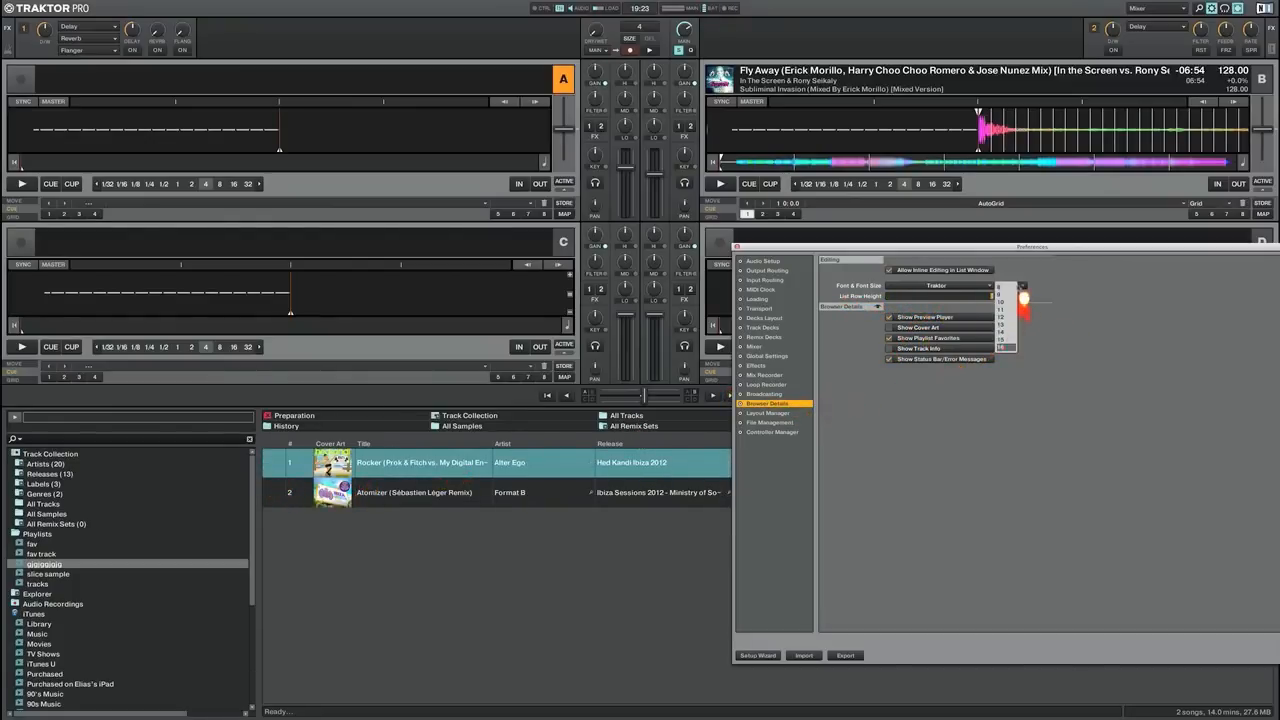
click(1002, 347)
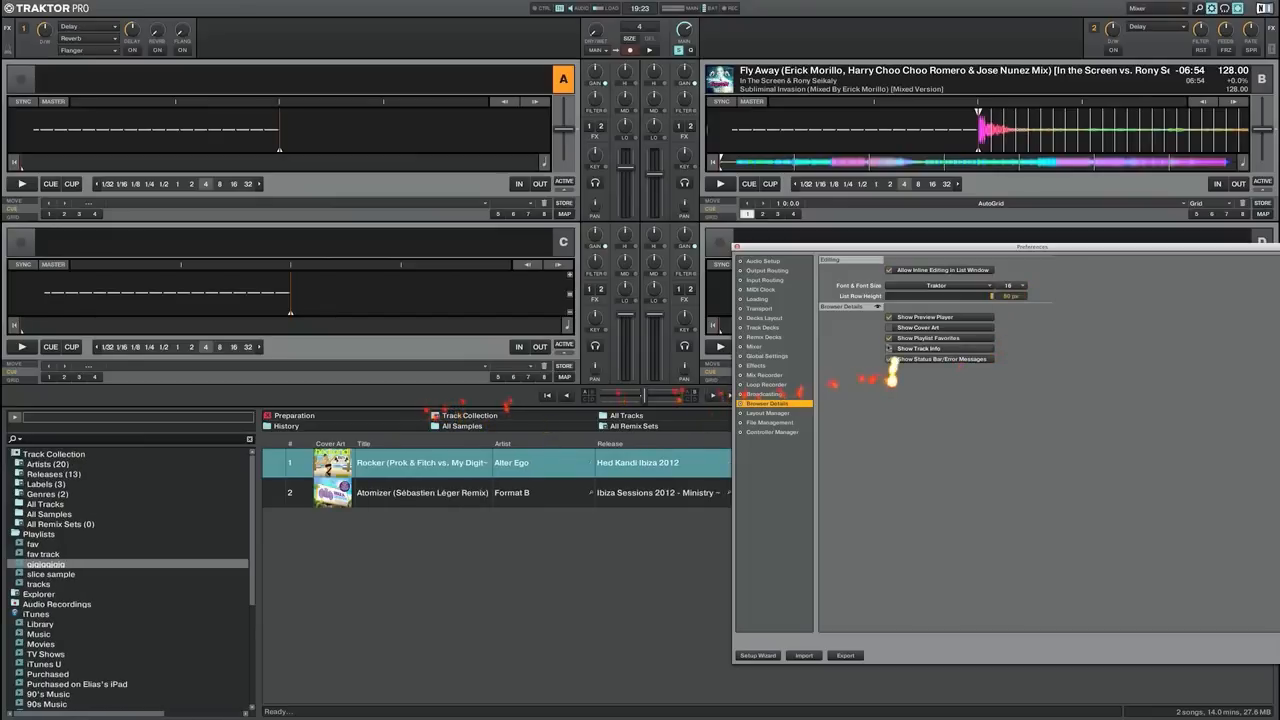
Enable Show Track Info and Show Cover Art for the browser, and display the Track Collection favorite
click(890, 350)
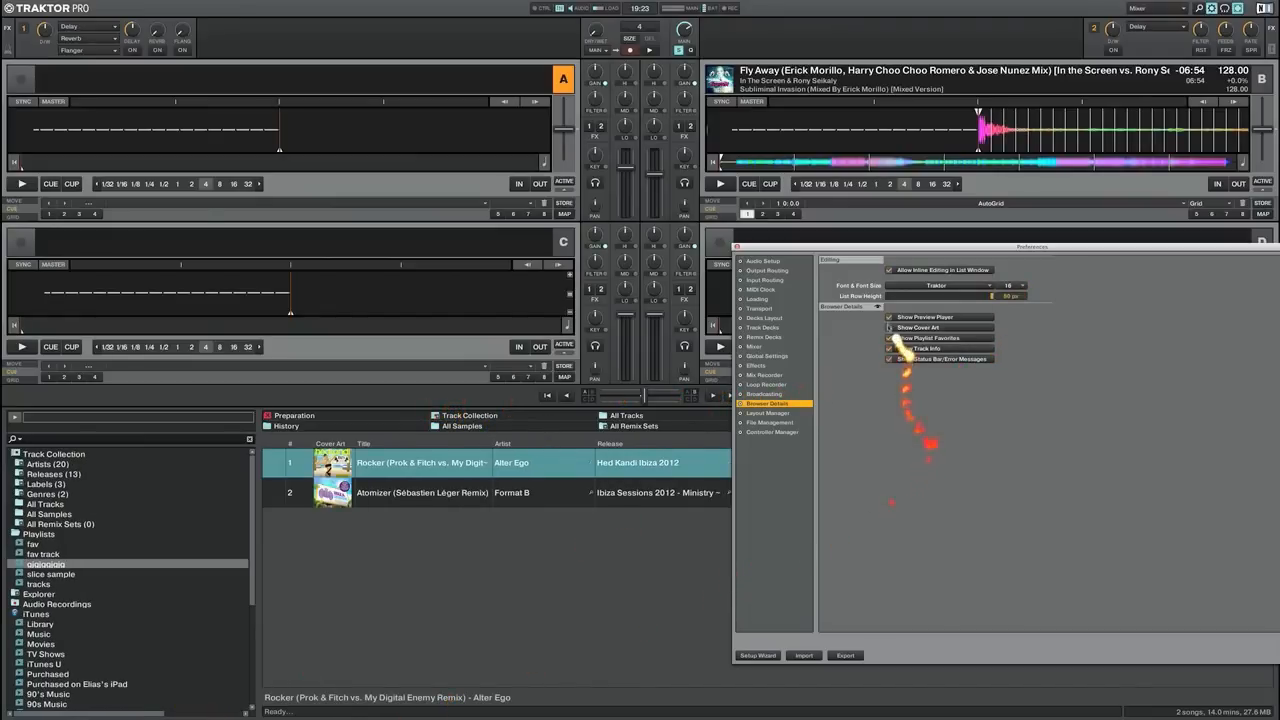
click(890, 328)
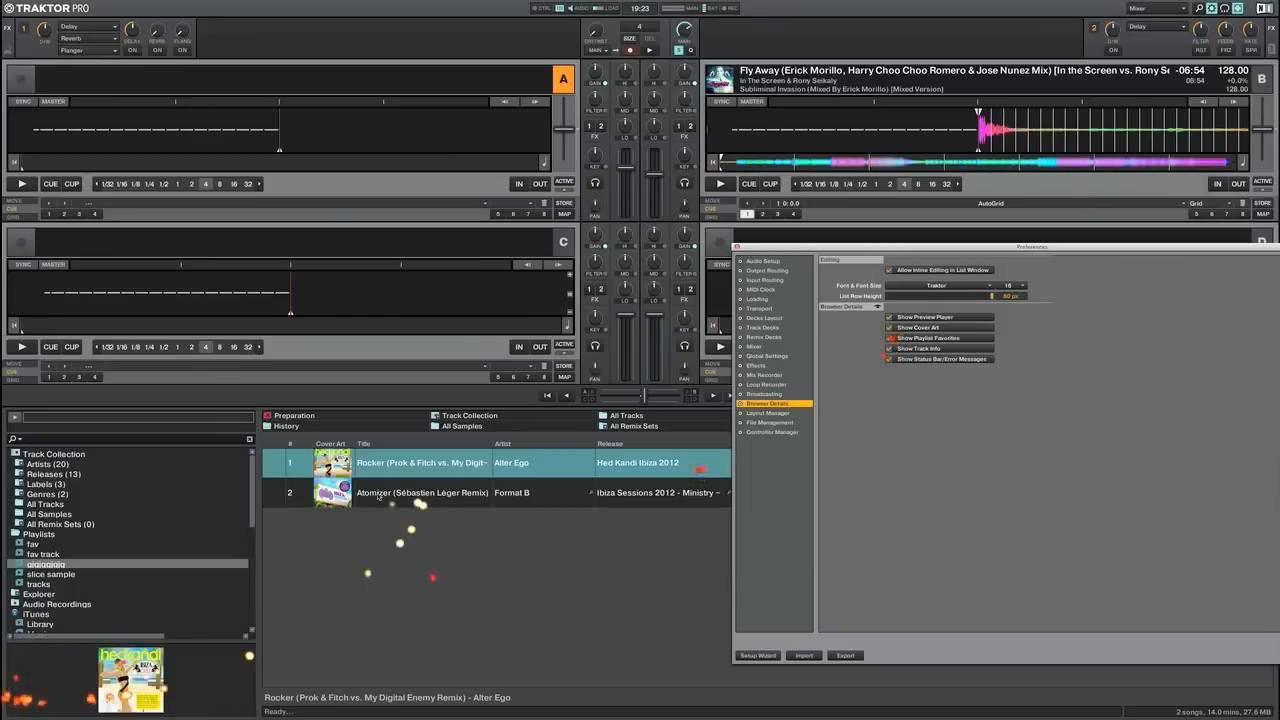
click(476, 420)
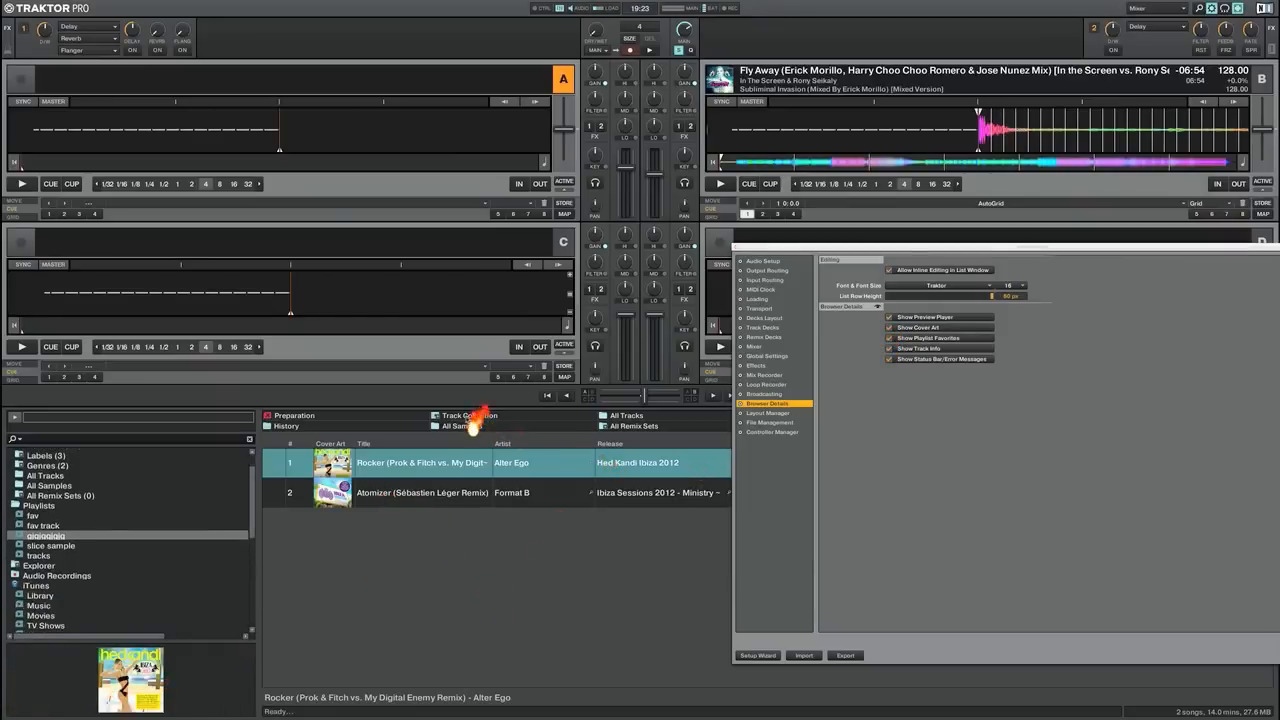
click(470, 418)
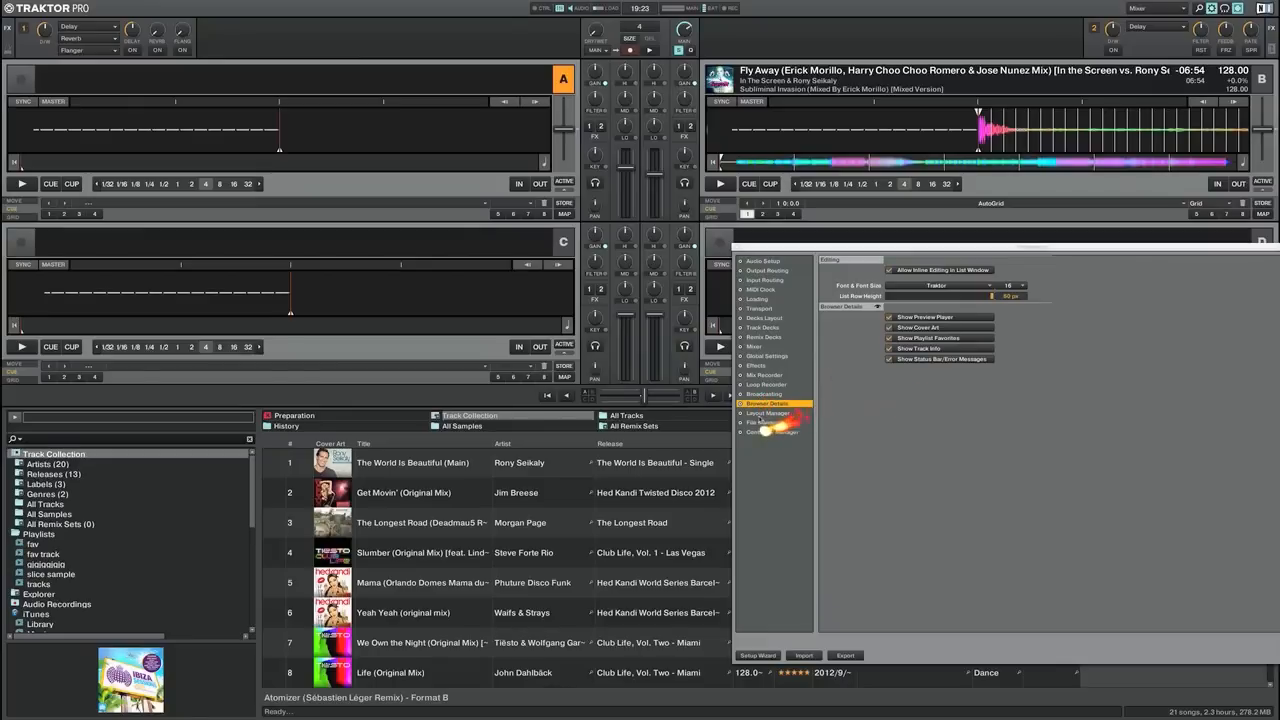
In the Layout Manager, move the Mixer layout up to the first place in the personal layouts
click(765, 413)
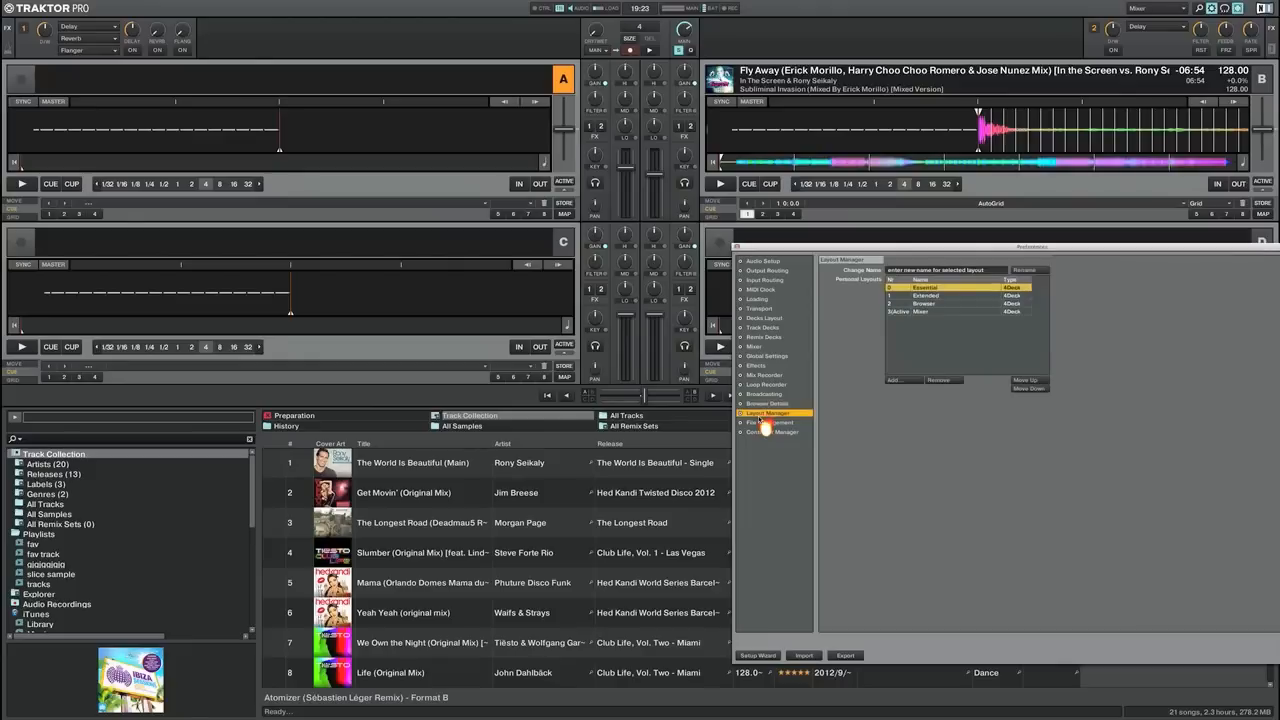
click(927, 312)
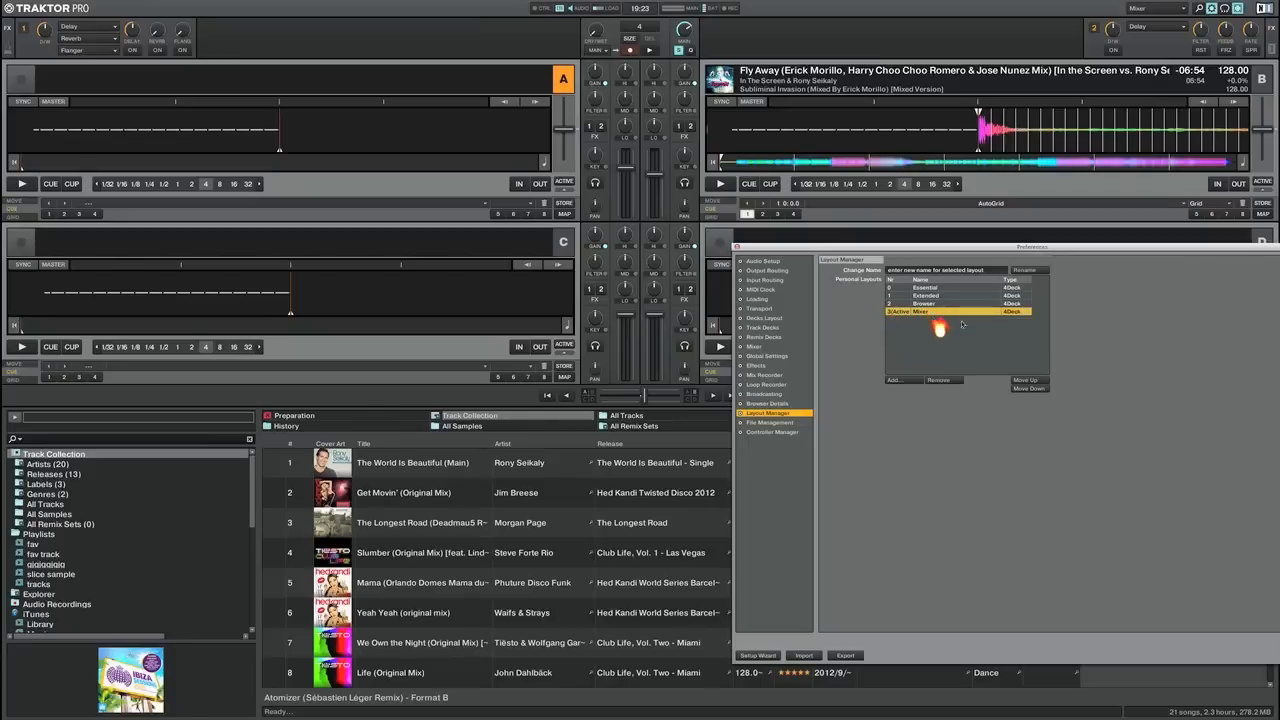
click(1030, 380)
click(1032, 380)
click(1030, 380)
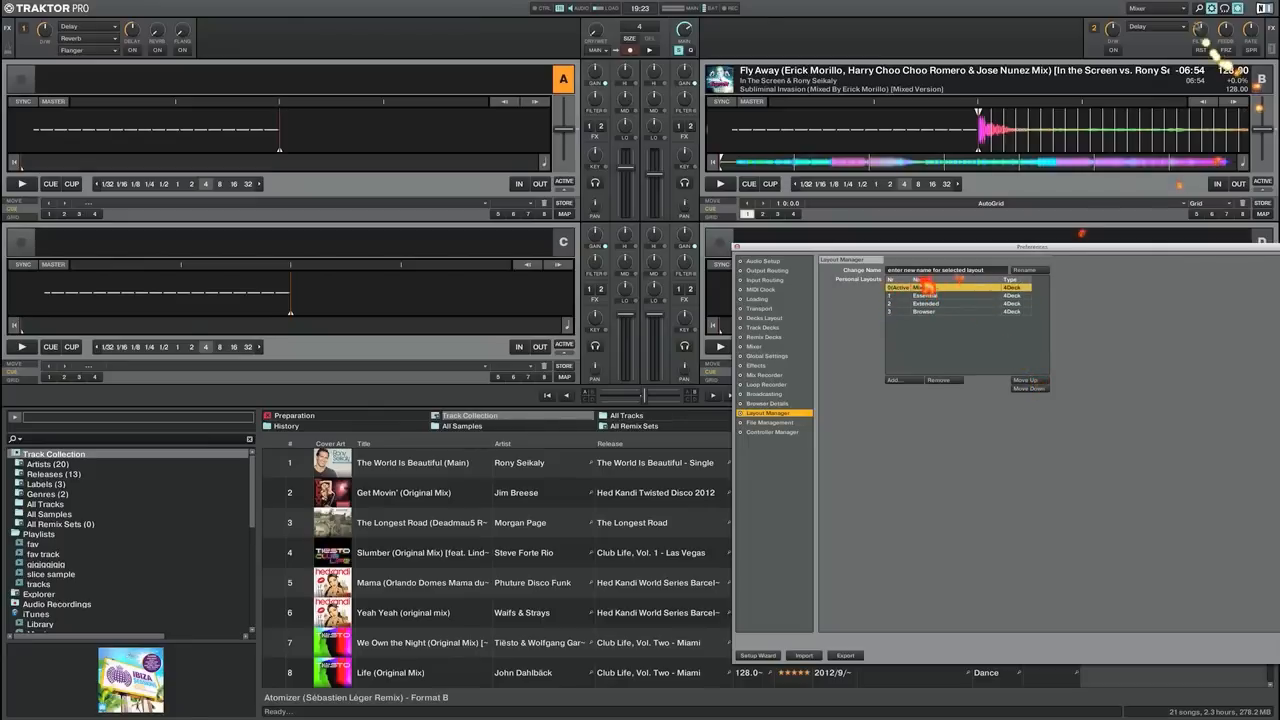
Maximize the browser, check the order in the layout selector, and switch to the Extended layout
click(1198, 9)
click(1185, 9)
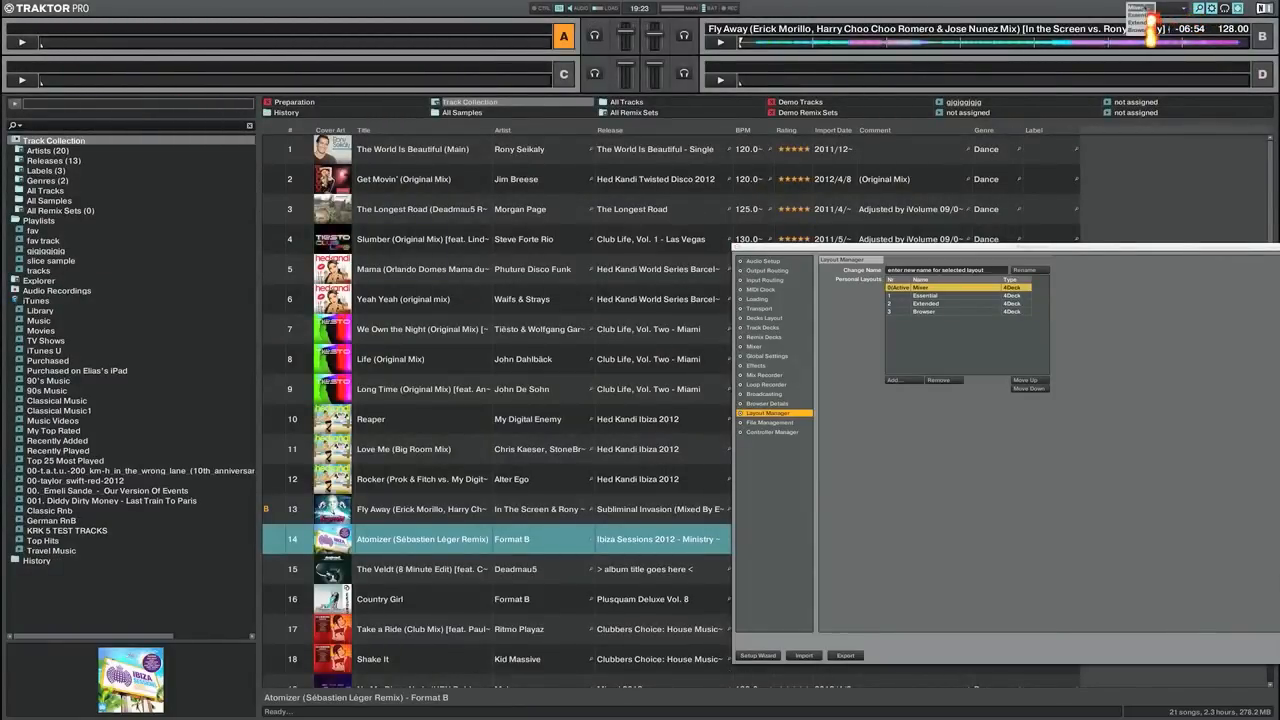
click(927, 322)
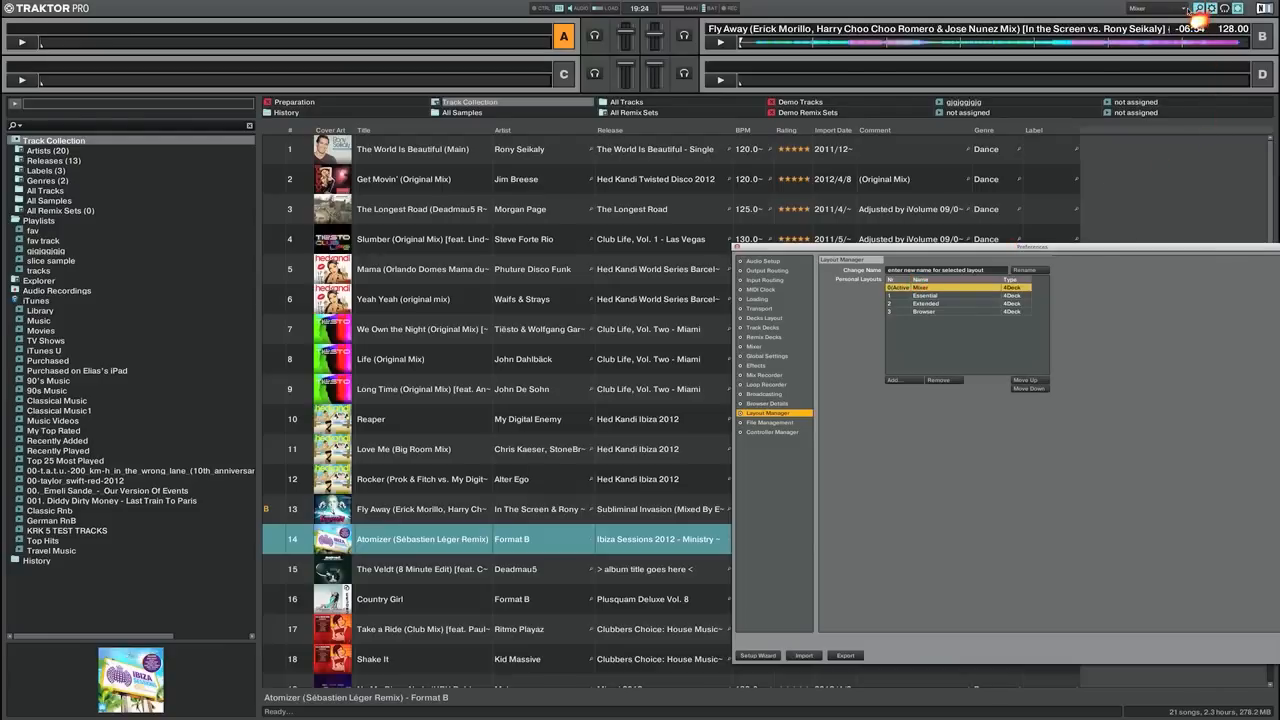
click(1189, 10)
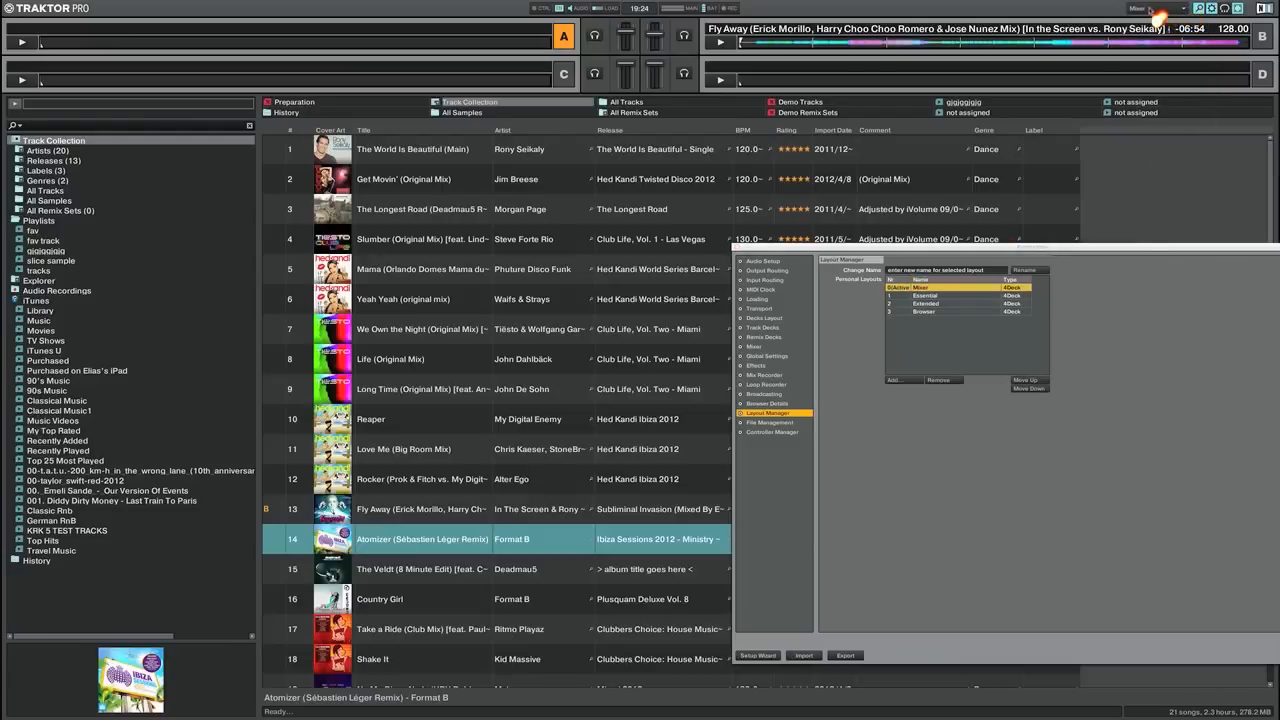
click(1150, 9)
click(1145, 28)
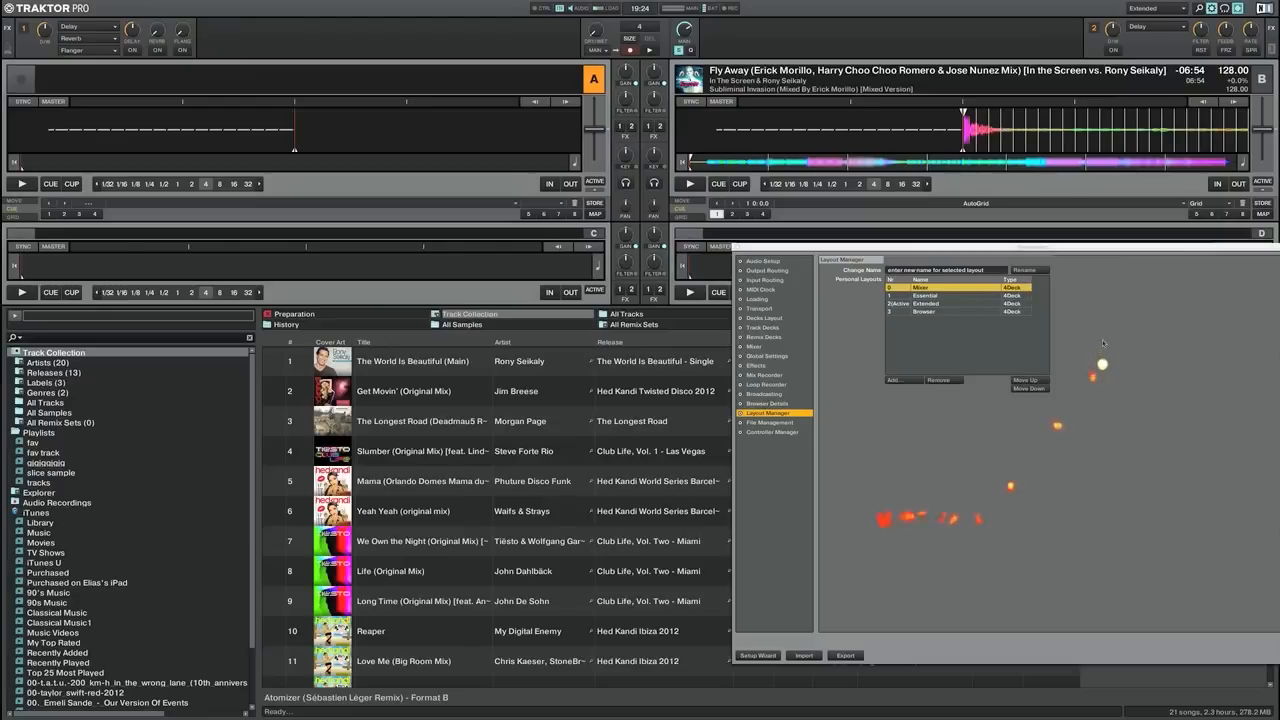
drag(1075, 247, 1064, 247)
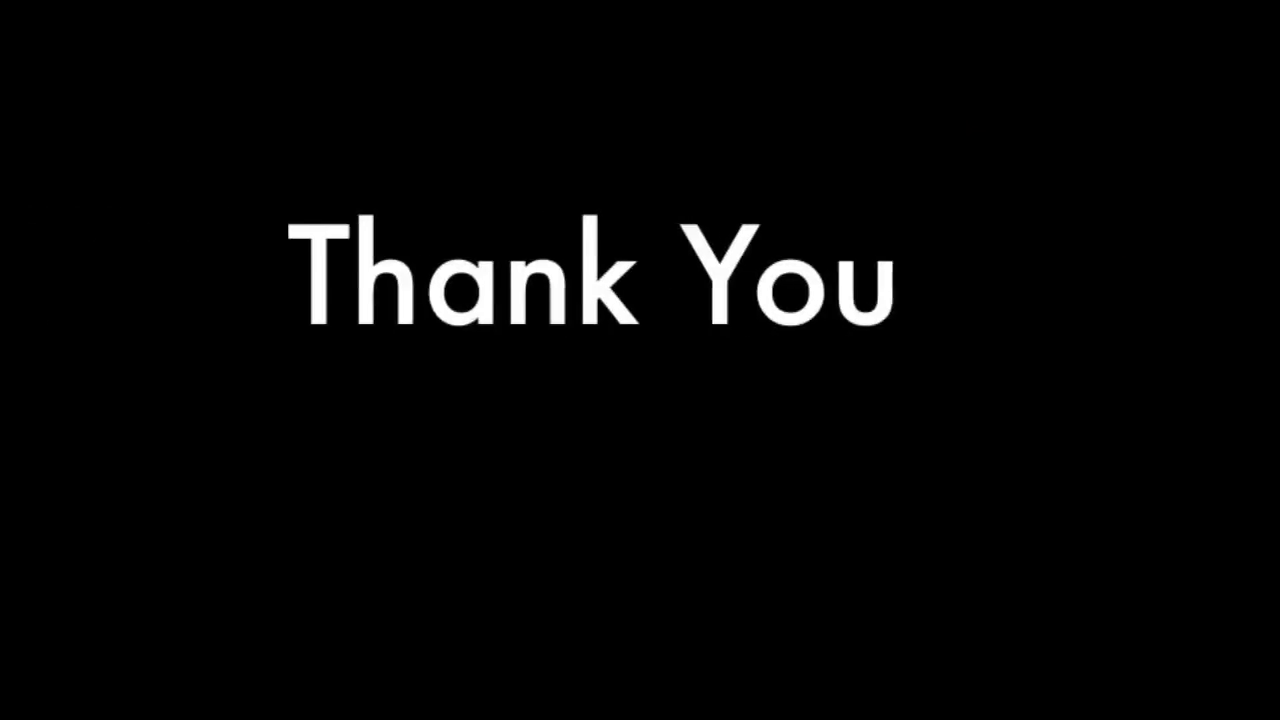